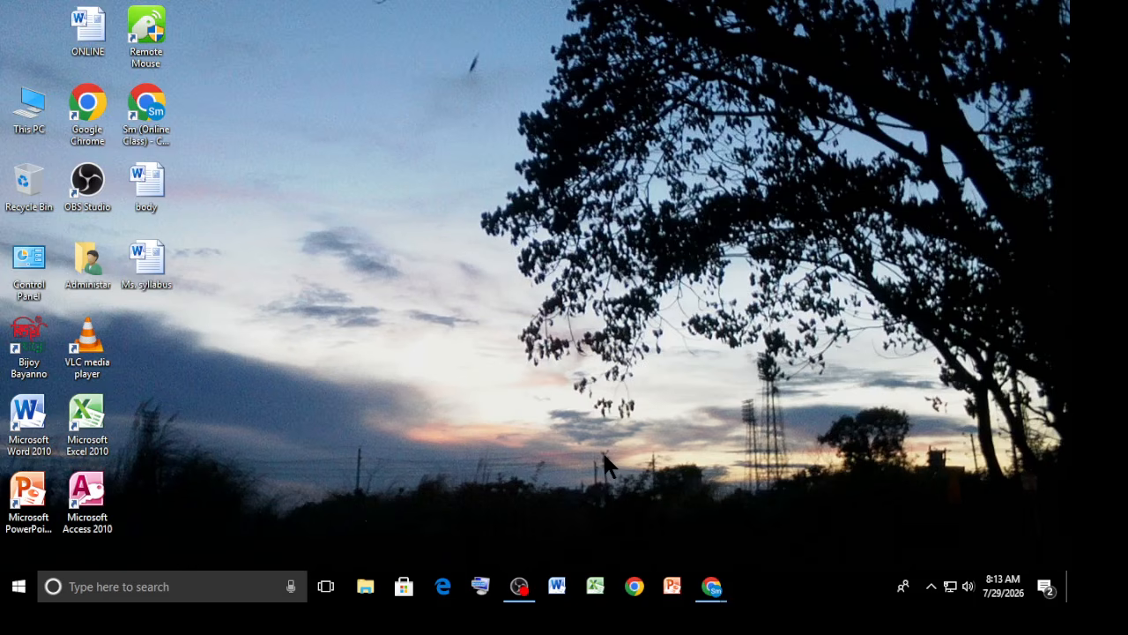
Refresh the desktop and move the Ms. syllabus icon below the Administar icon.
right_click(421, 214)
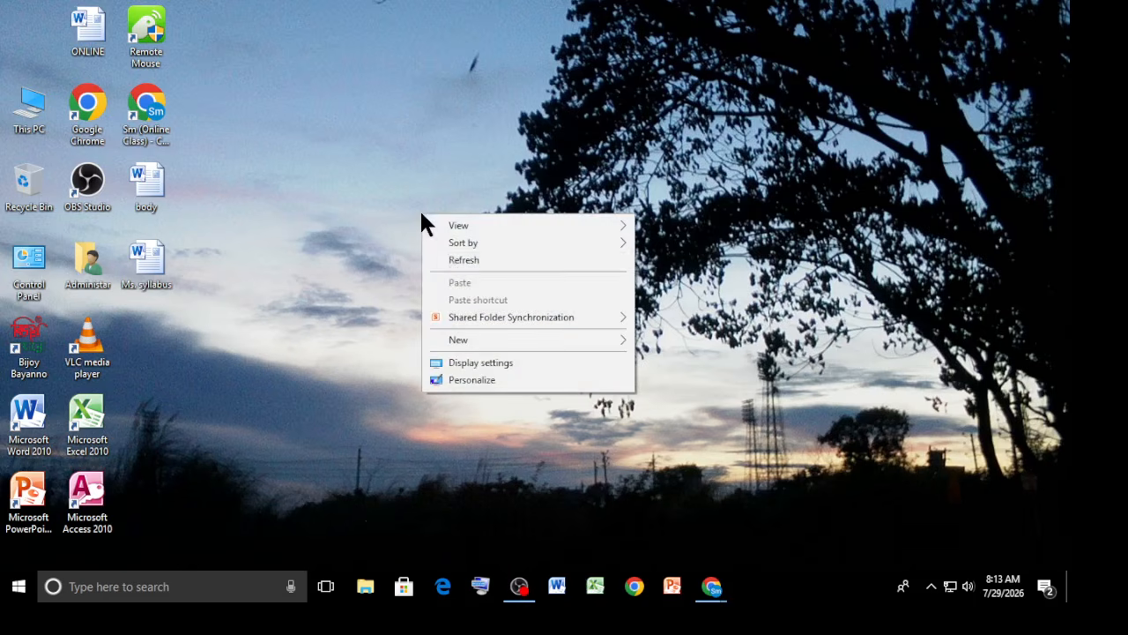
click(448, 260)
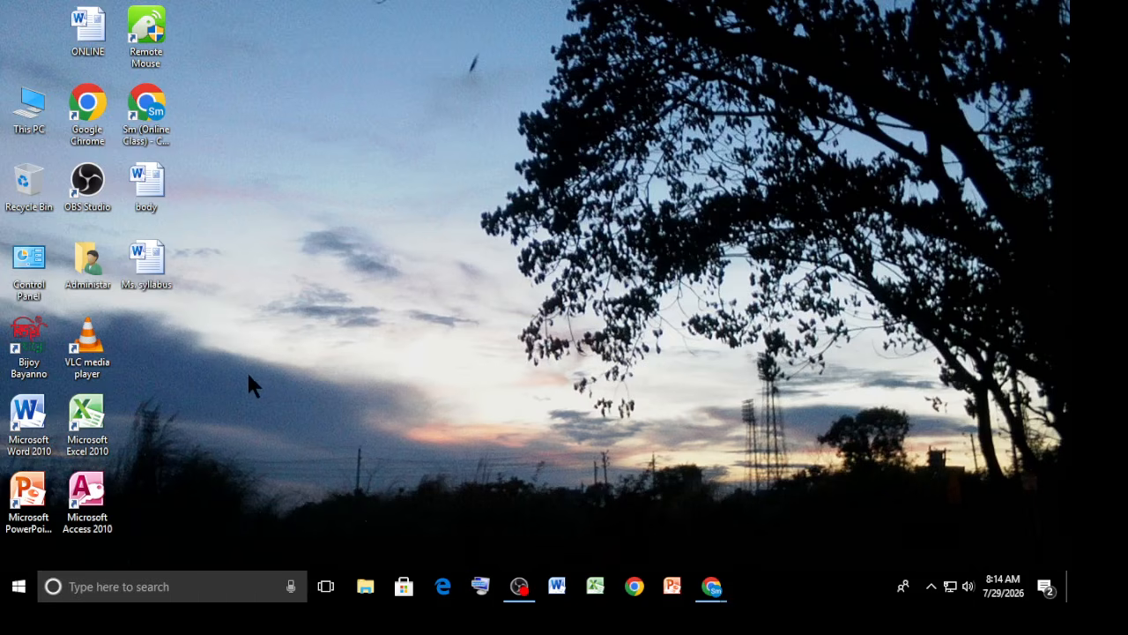
drag(149, 269, 153, 381)
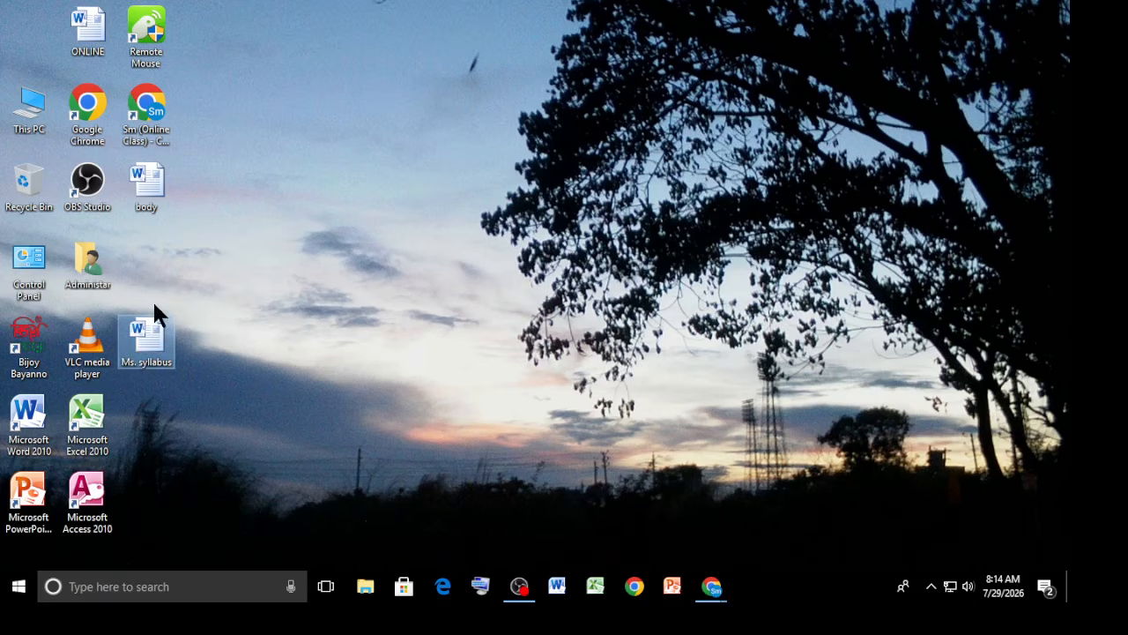
Open the Ms. syllabus document and the Administar folder, closing each one.
double_click(156, 351)
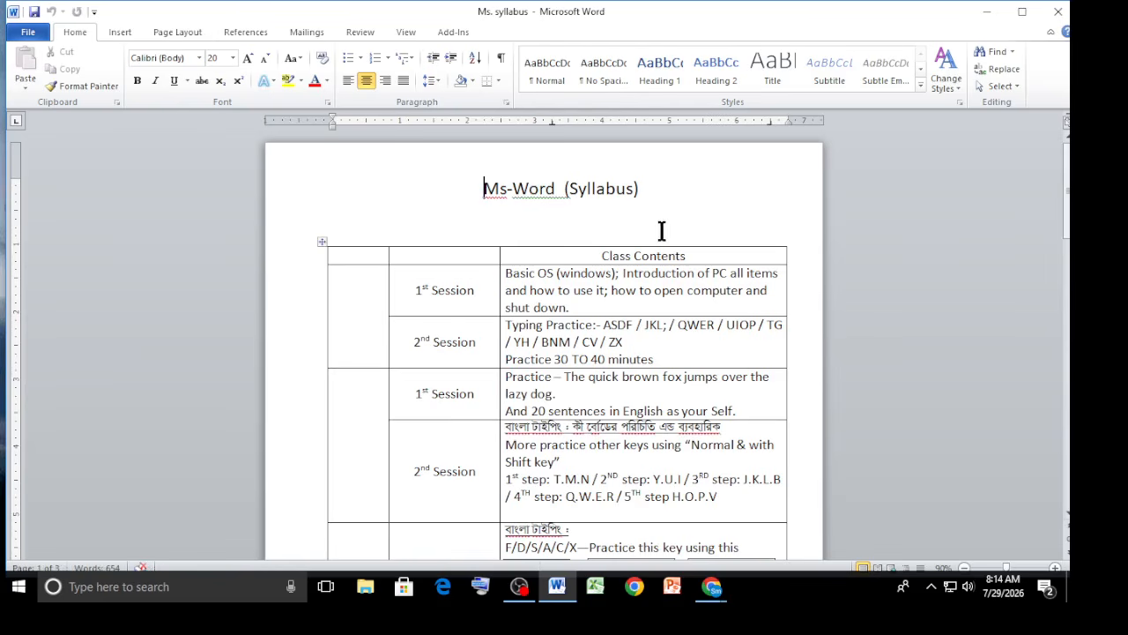
click(1057, 11)
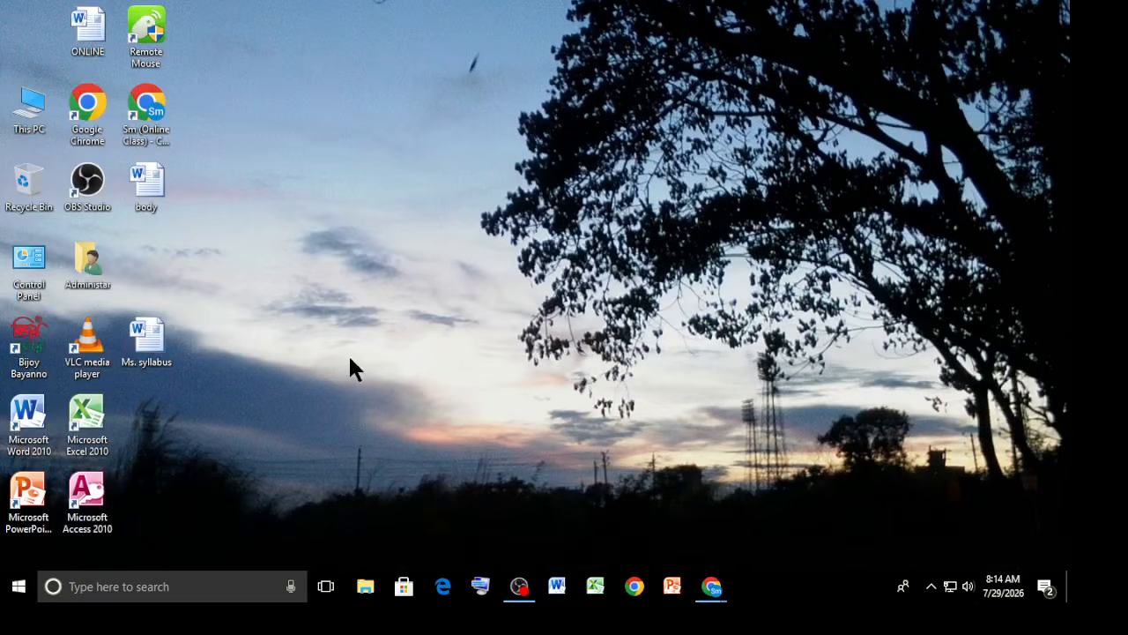
double_click(86, 267)
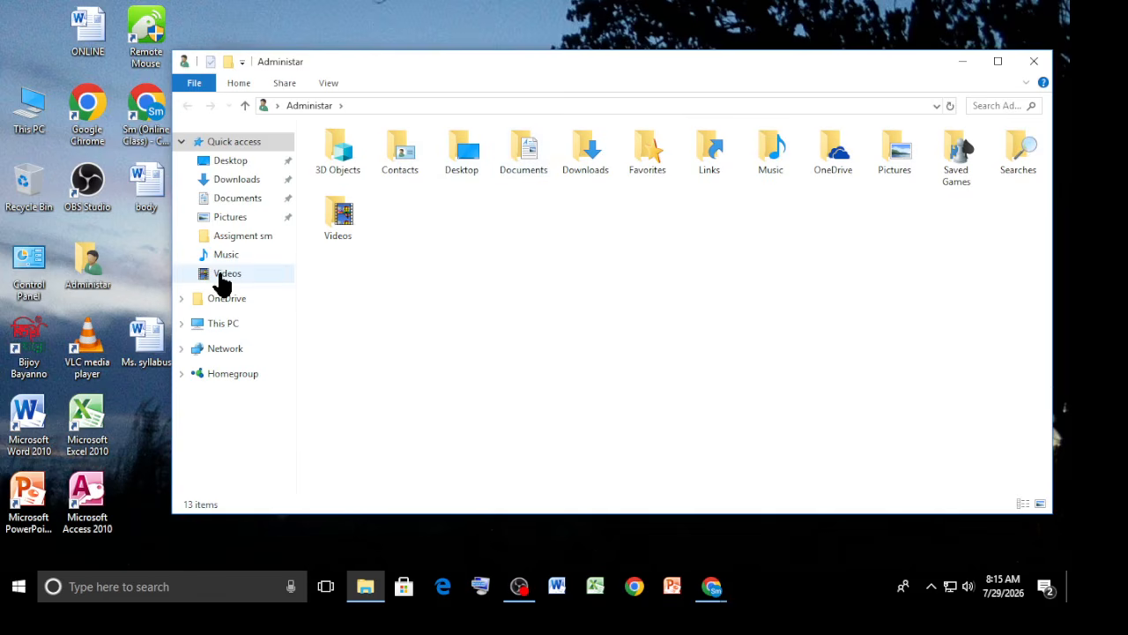
key(alt+F4)
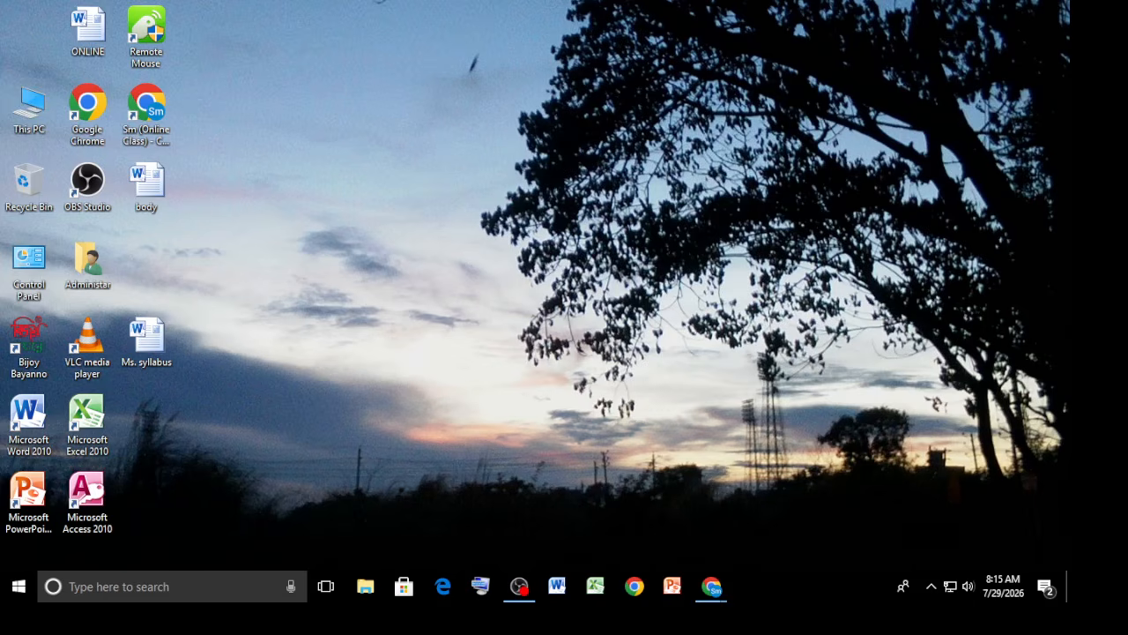
Create a new folder on the desktop named work.
right_click(346, 251)
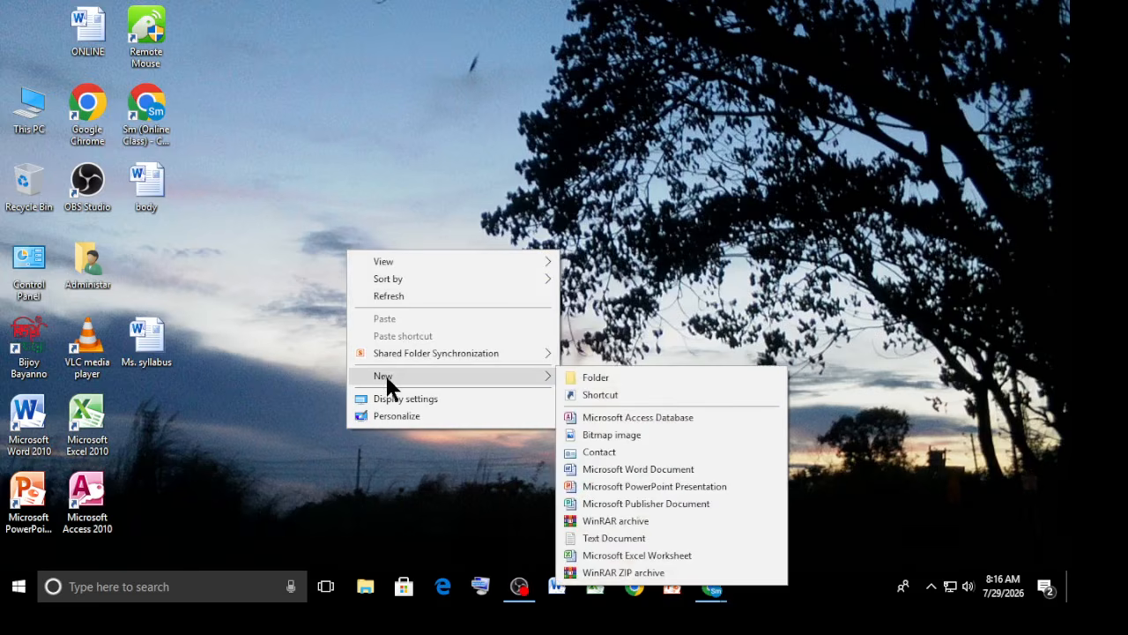
click(612, 375)
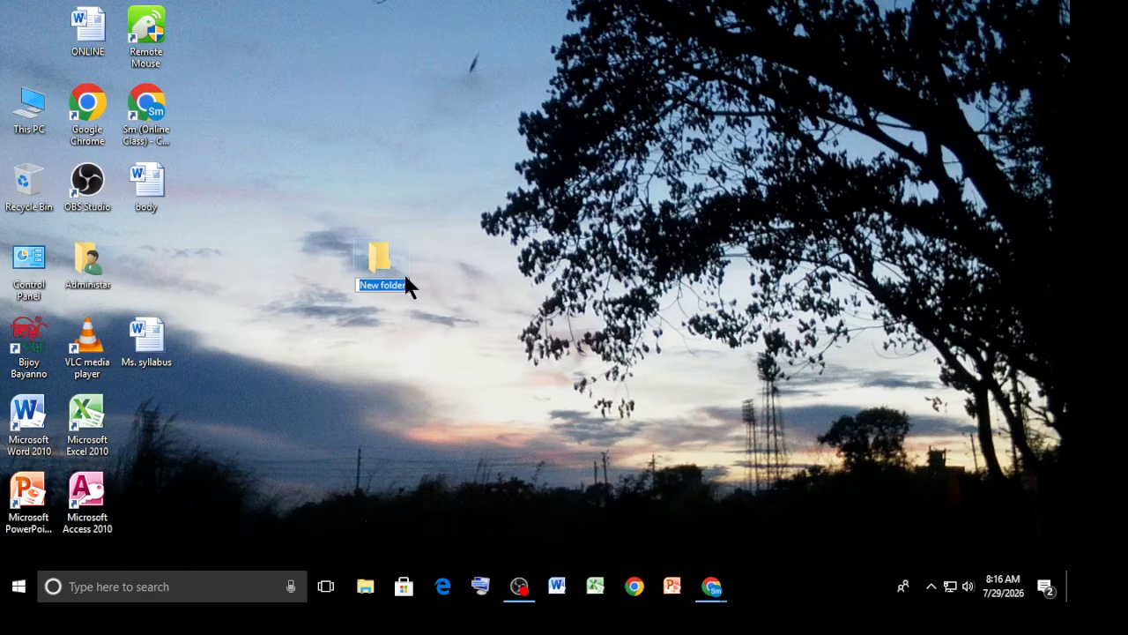
text(work)
key(Return)
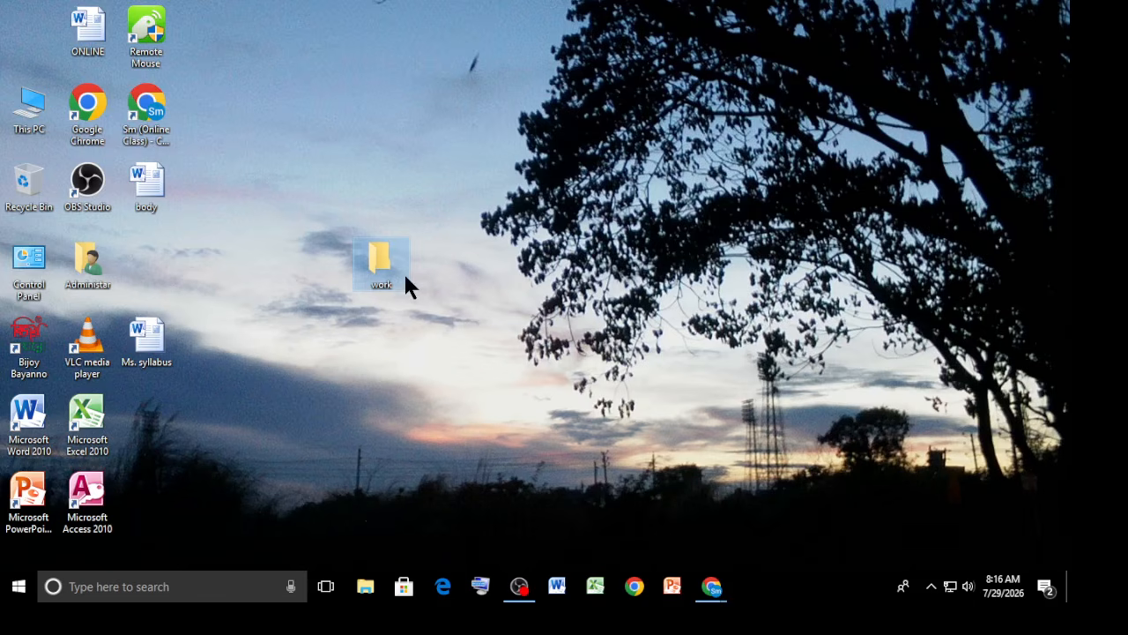
Open the work folder and reposition its window on the screen.
click(445, 314)
drag(334, 283, 332, 284)
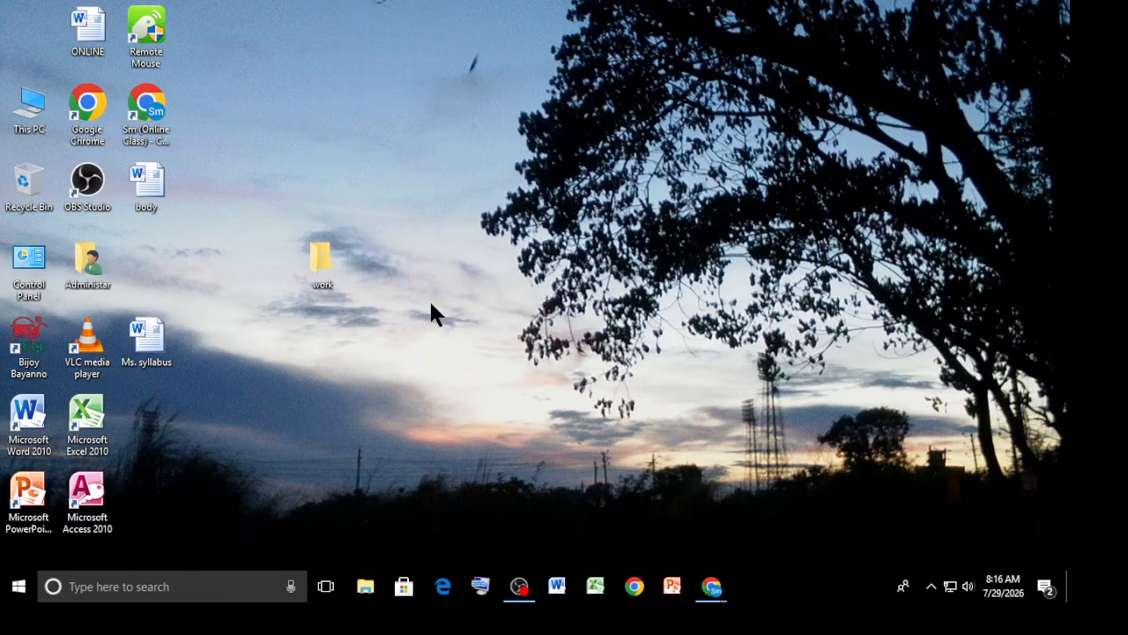
double_click(320, 259)
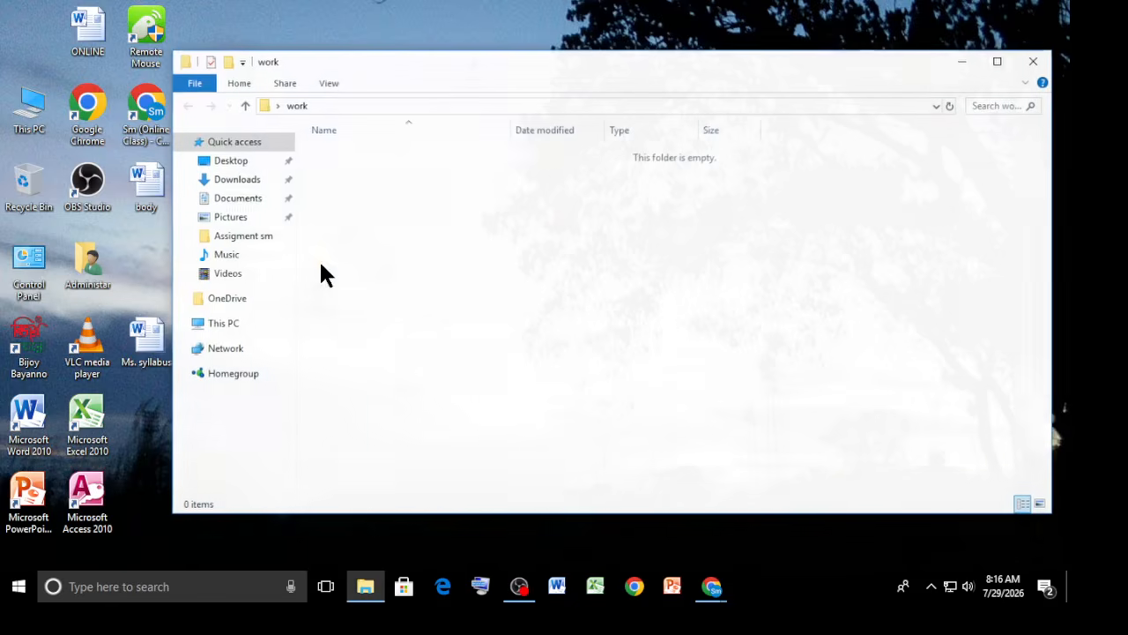
drag(721, 67, 604, 71)
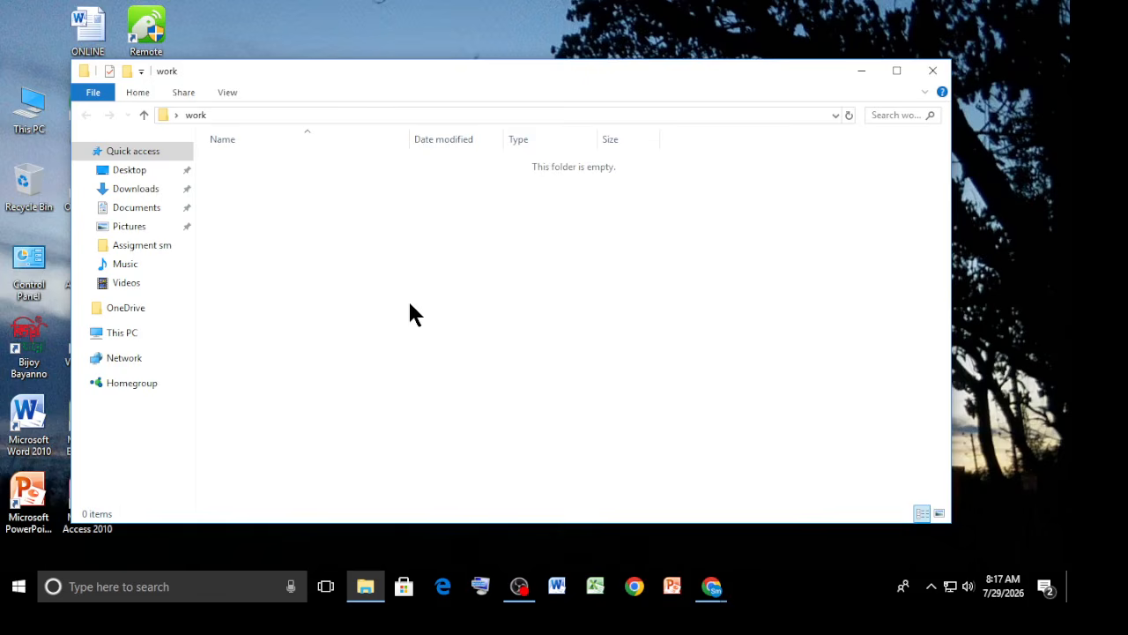
Create a subfolder named ms word inside the work folder.
right_click(300, 232)
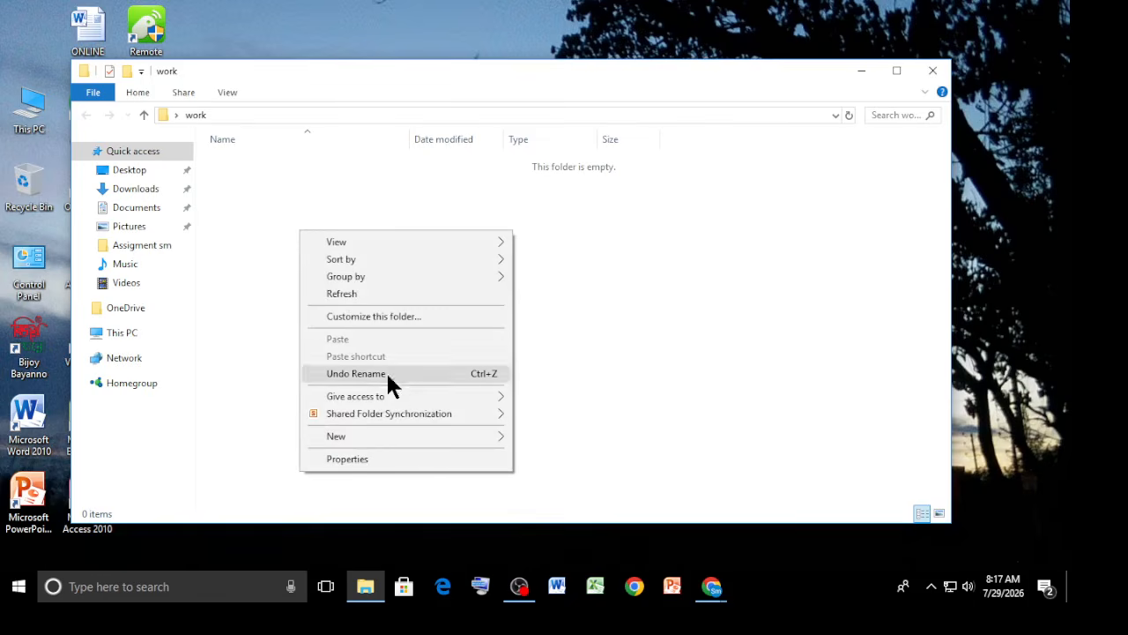
mouse_move(363, 437)
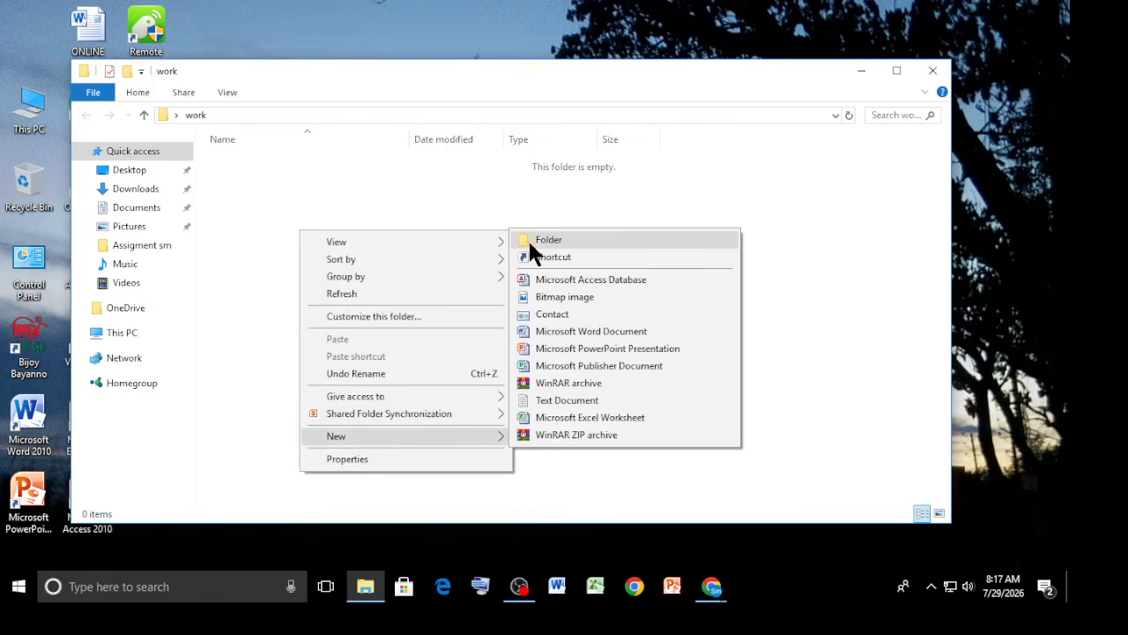
click(529, 244)
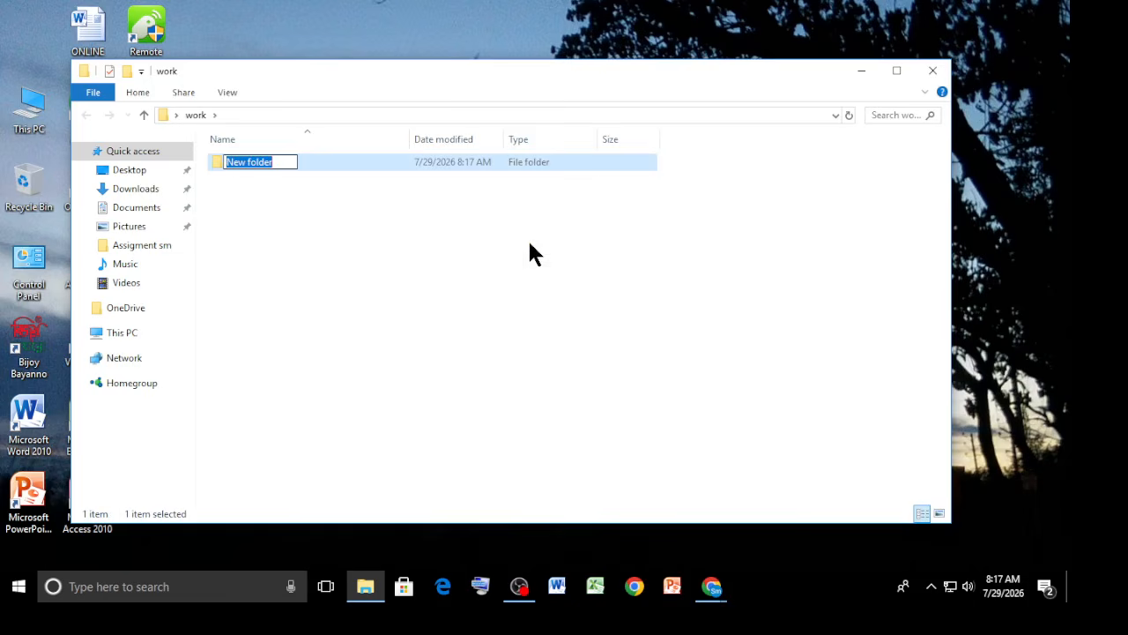
text(ms word)
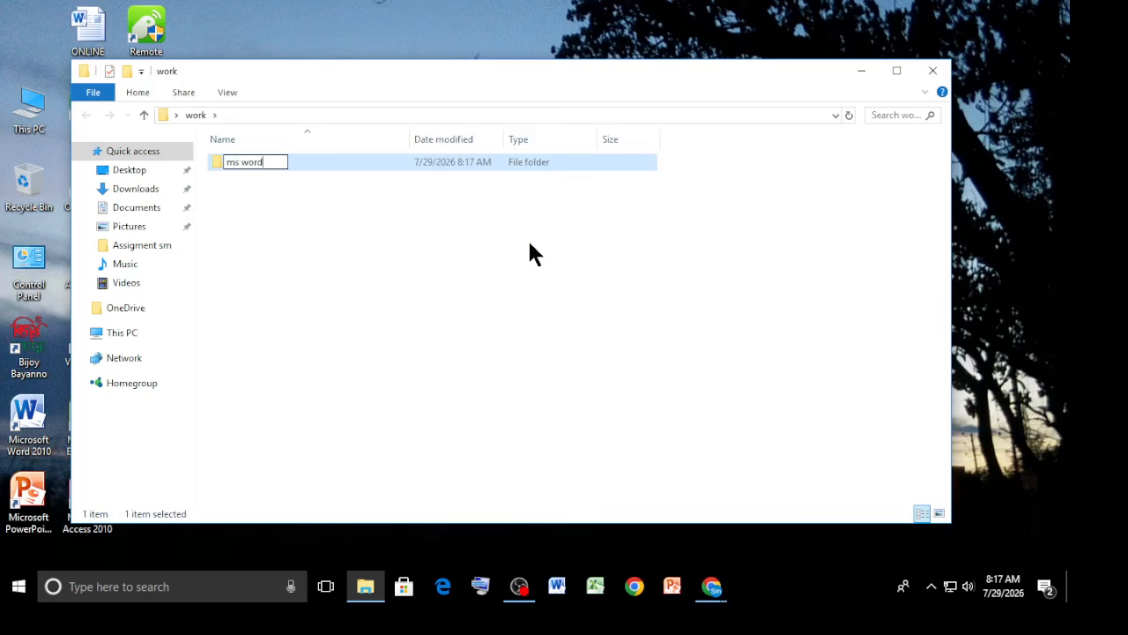
key(Return)
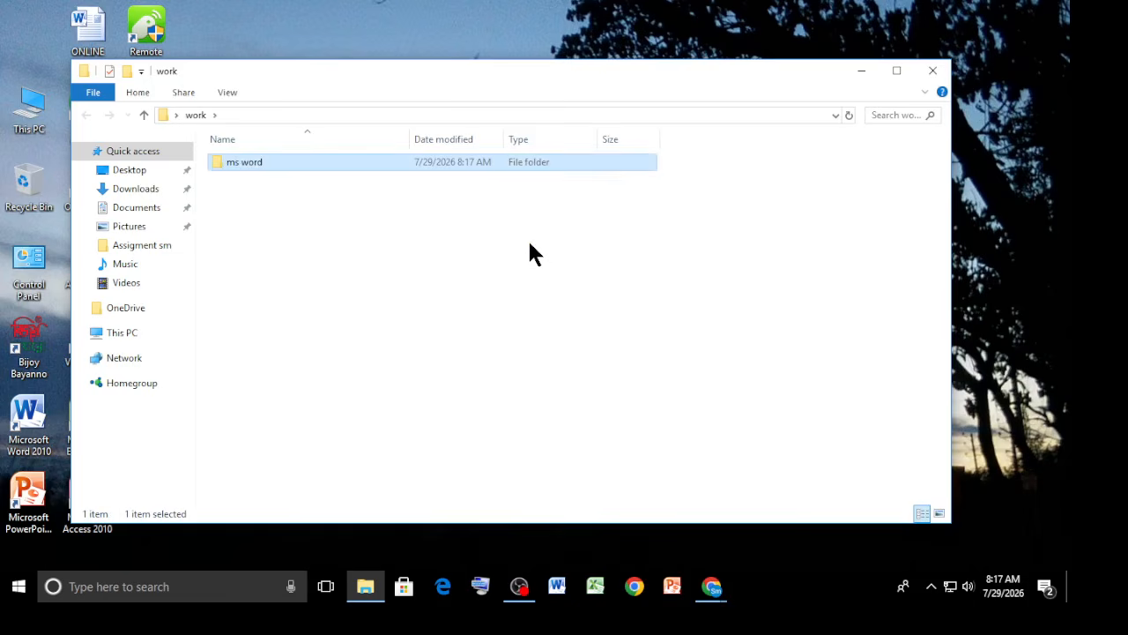
Create a second subfolder named ms excel inside the work folder.
right_click(361, 221)
mouse_move(416, 431)
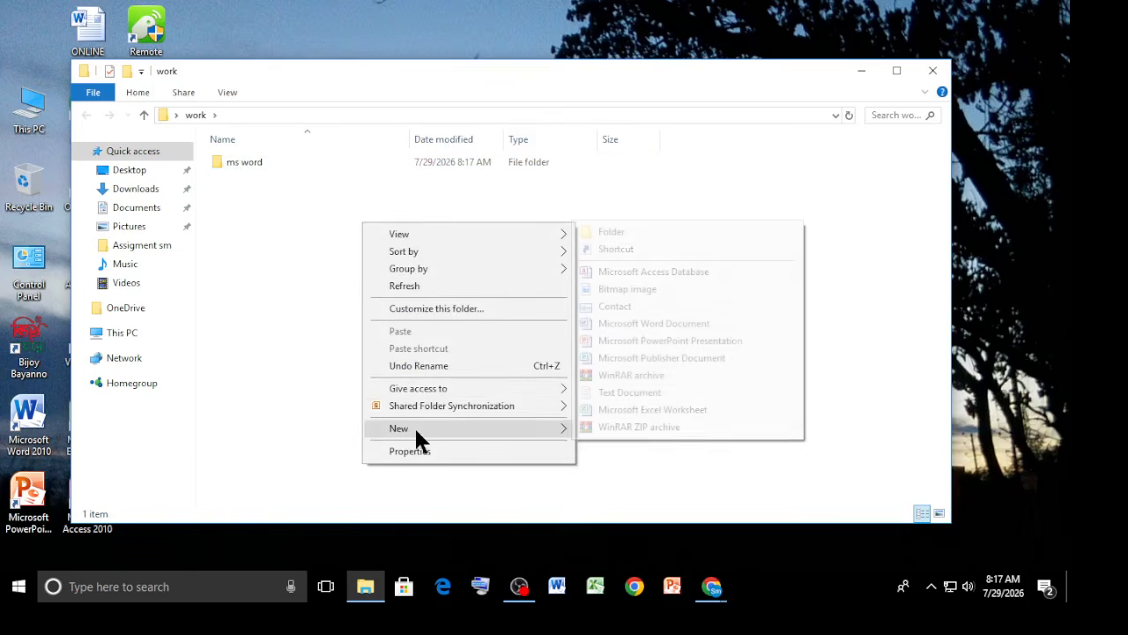
click(615, 232)
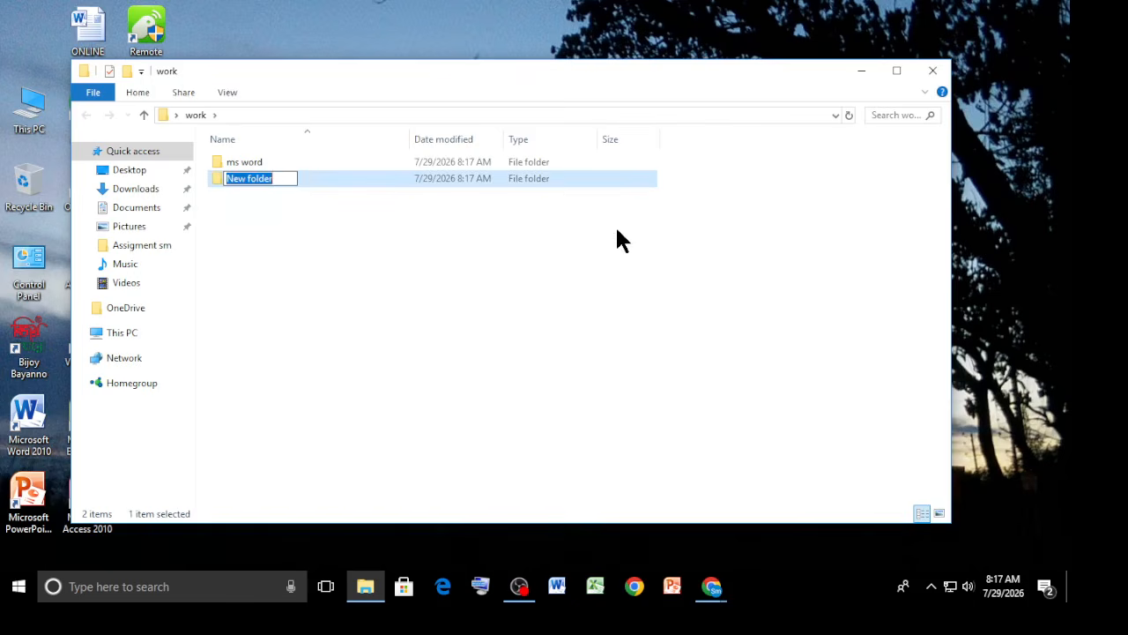
text(ms exc)
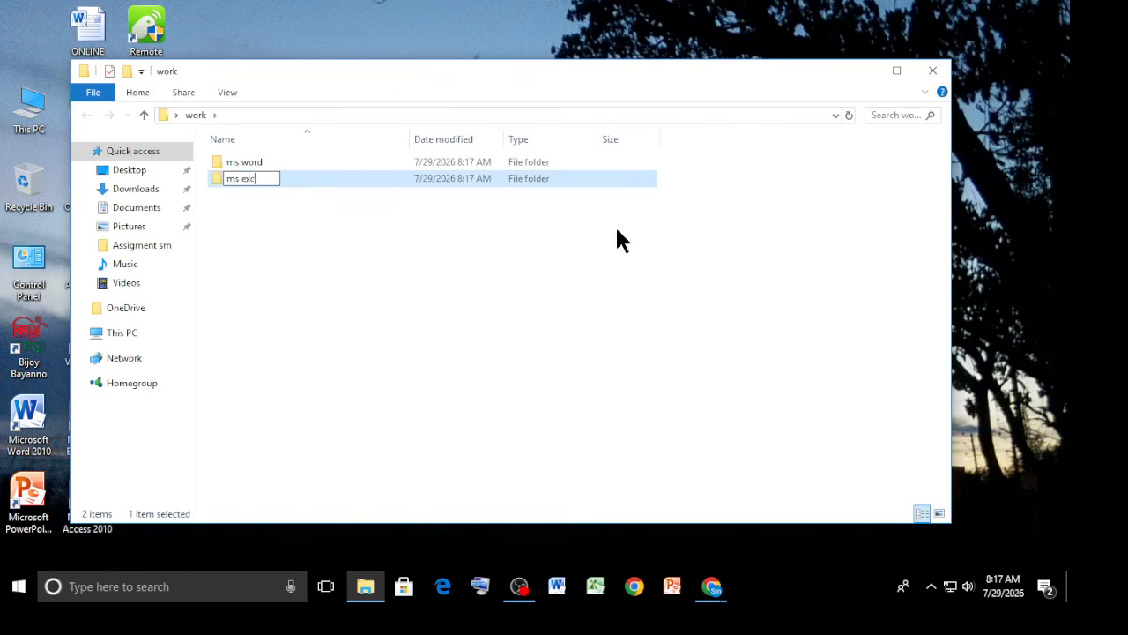
text(el)
key(Return)
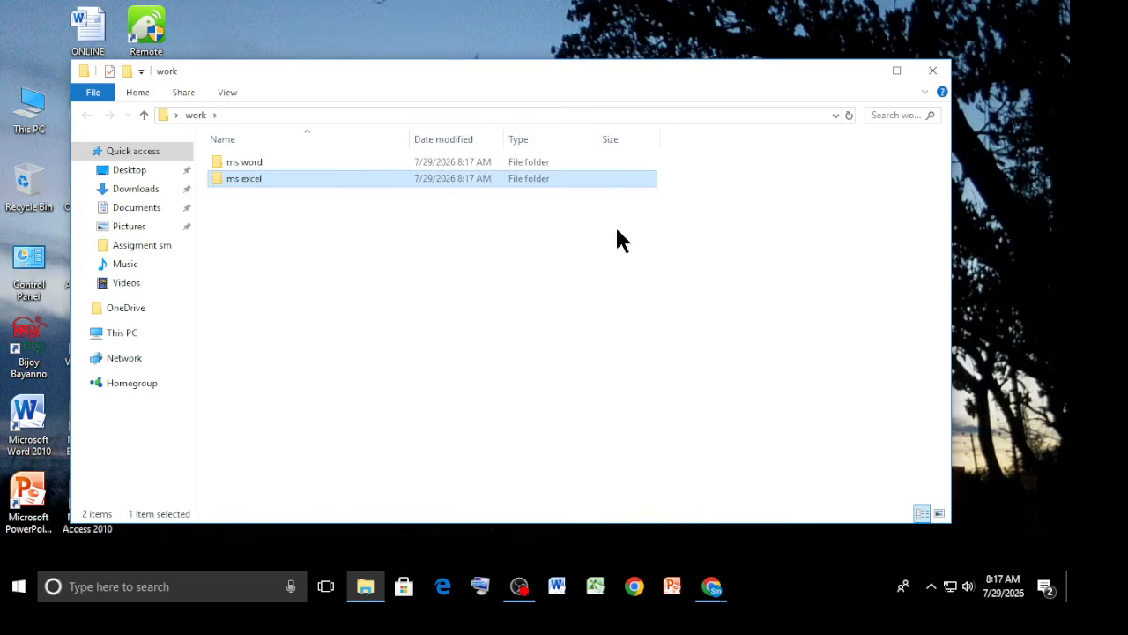
Open the ms word and ms excel subfolders in turn, returning to work and closing the window.
right_click(353, 259)
click(314, 251)
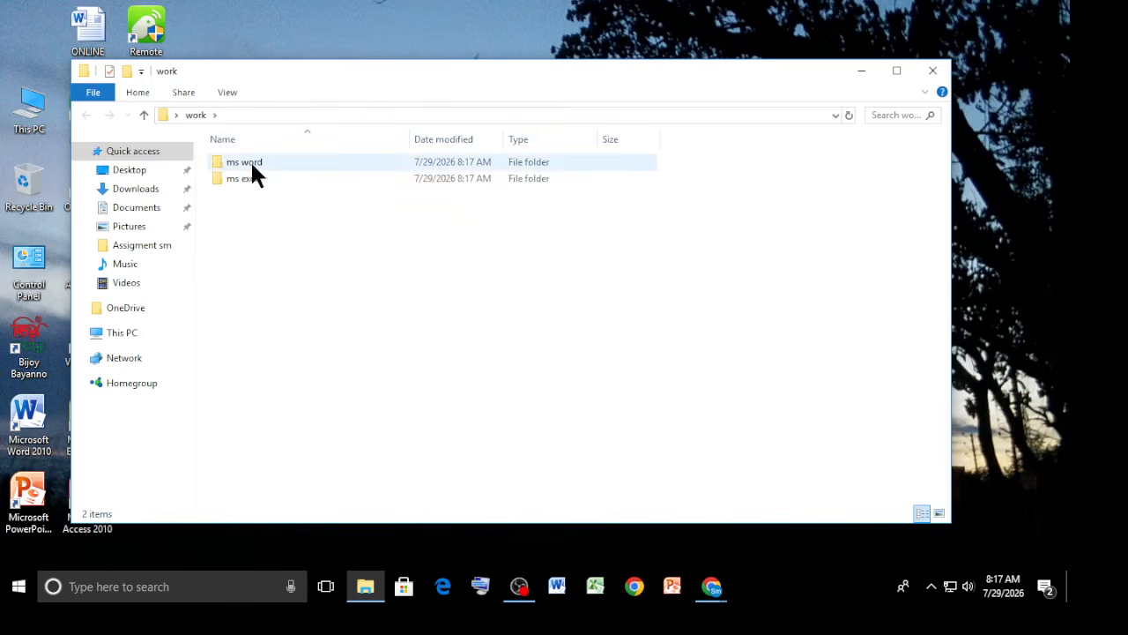
double_click(302, 165)
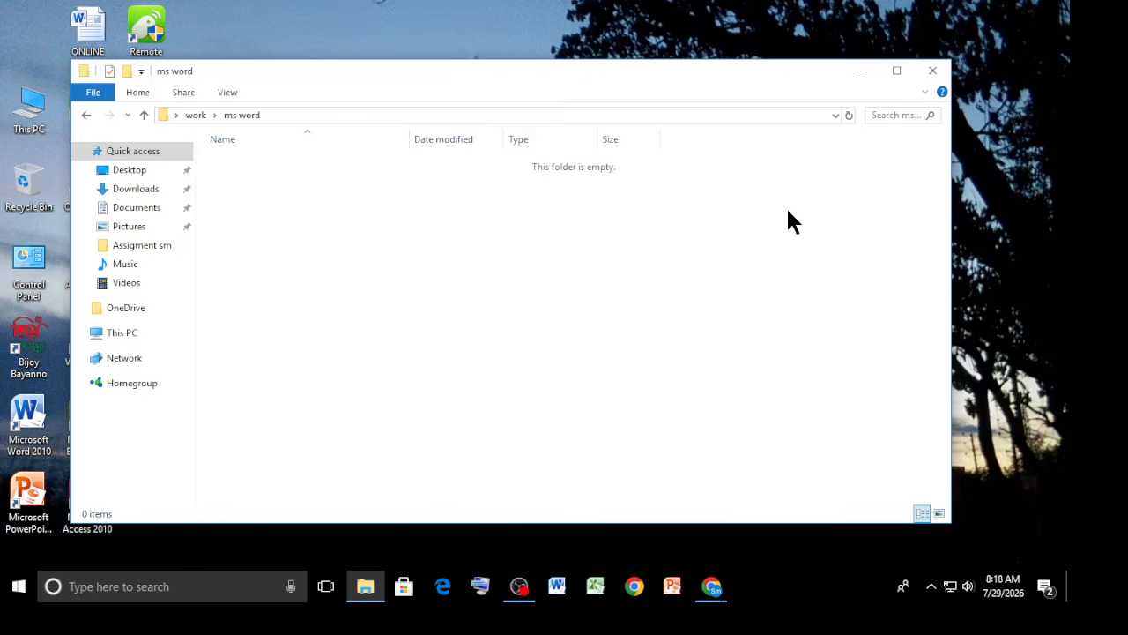
click(928, 70)
double_click(344, 275)
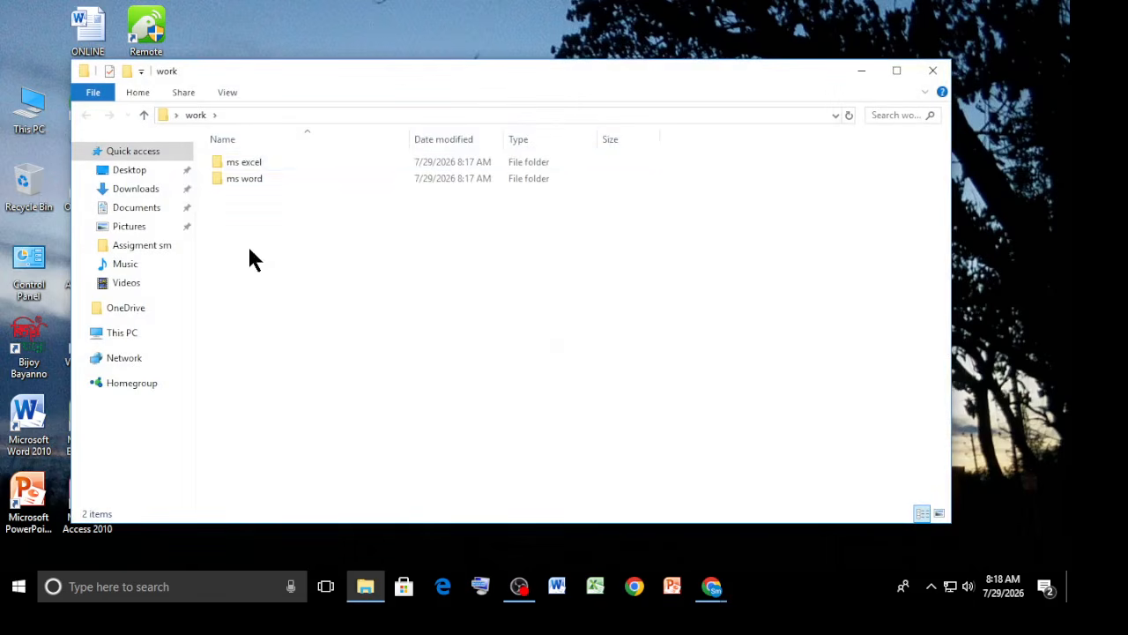
double_click(283, 159)
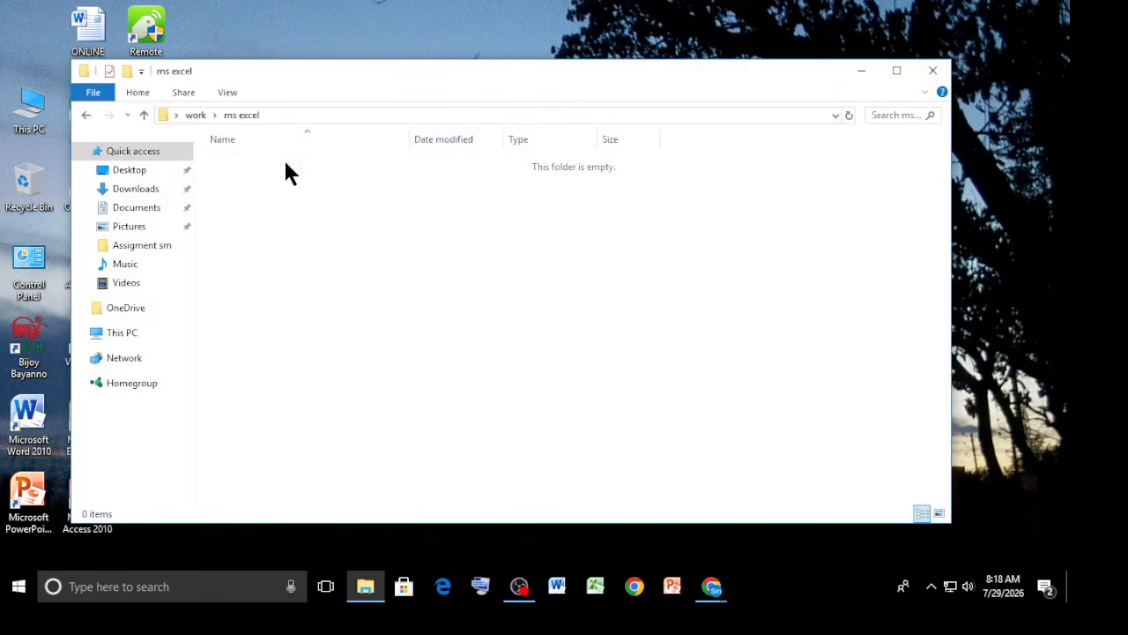
click(85, 115)
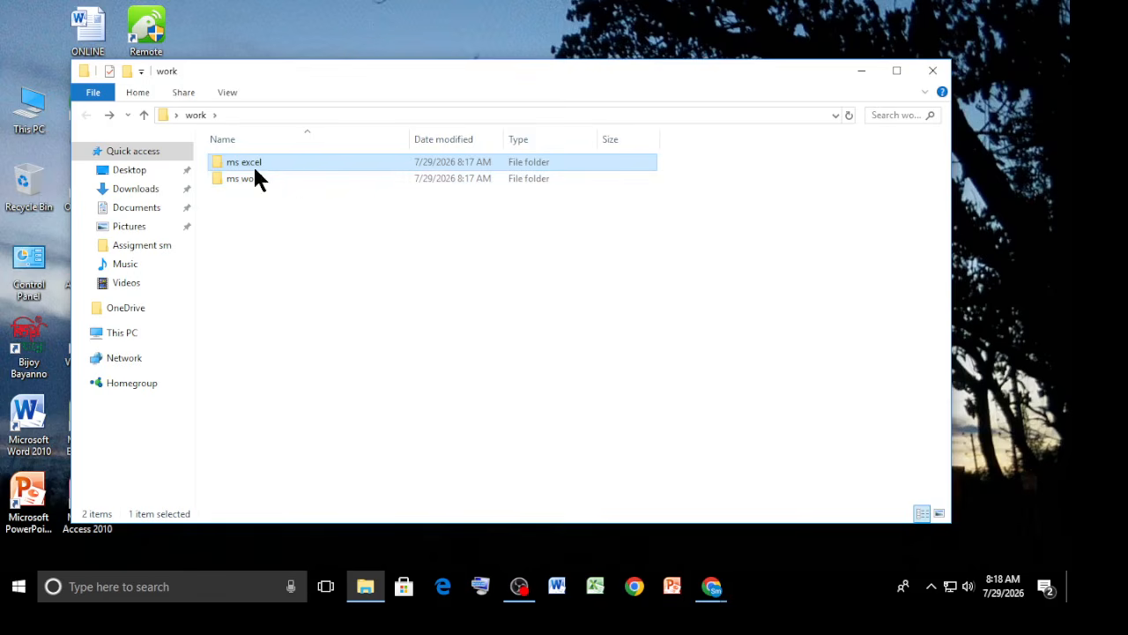
click(931, 72)
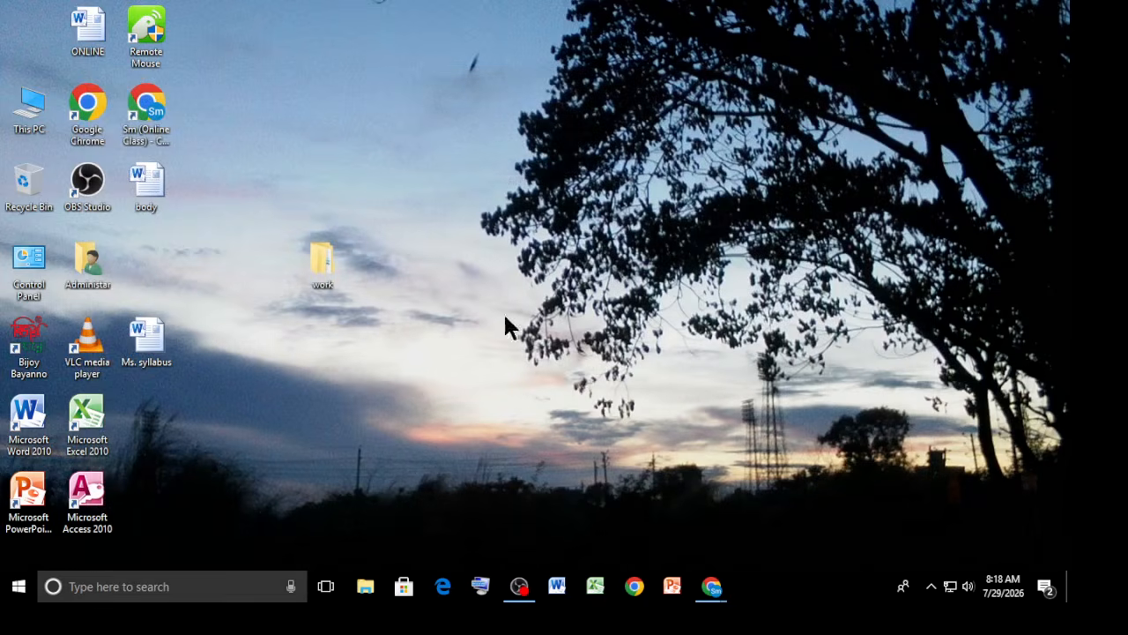
Open the Pictures folder through This PC.
right_click(510, 193)
click(550, 241)
double_click(27, 108)
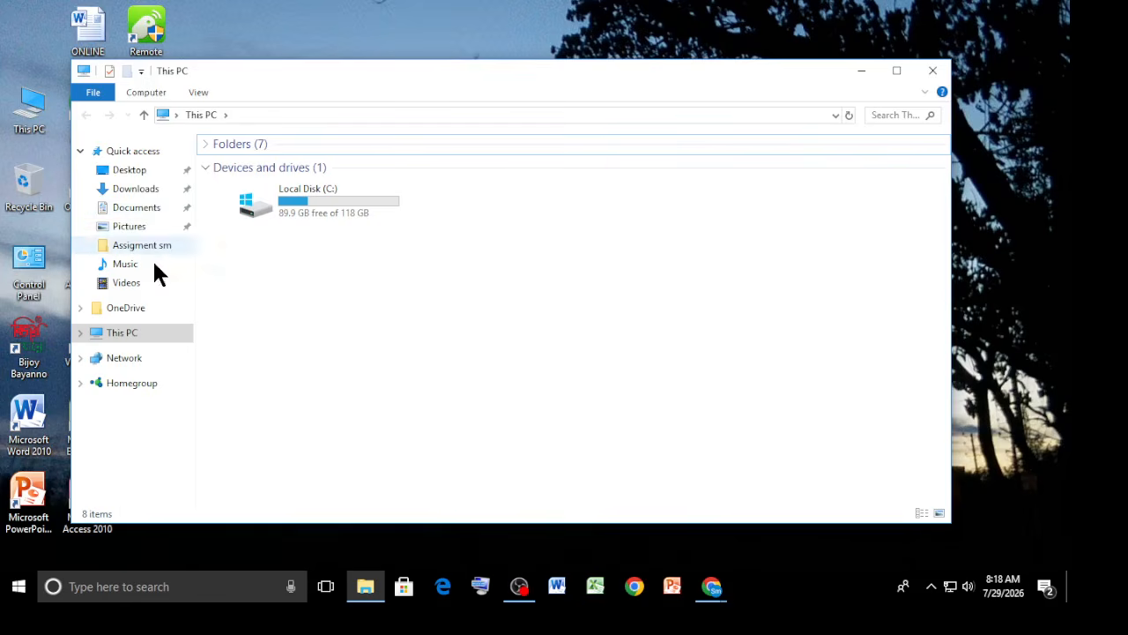
click(134, 227)
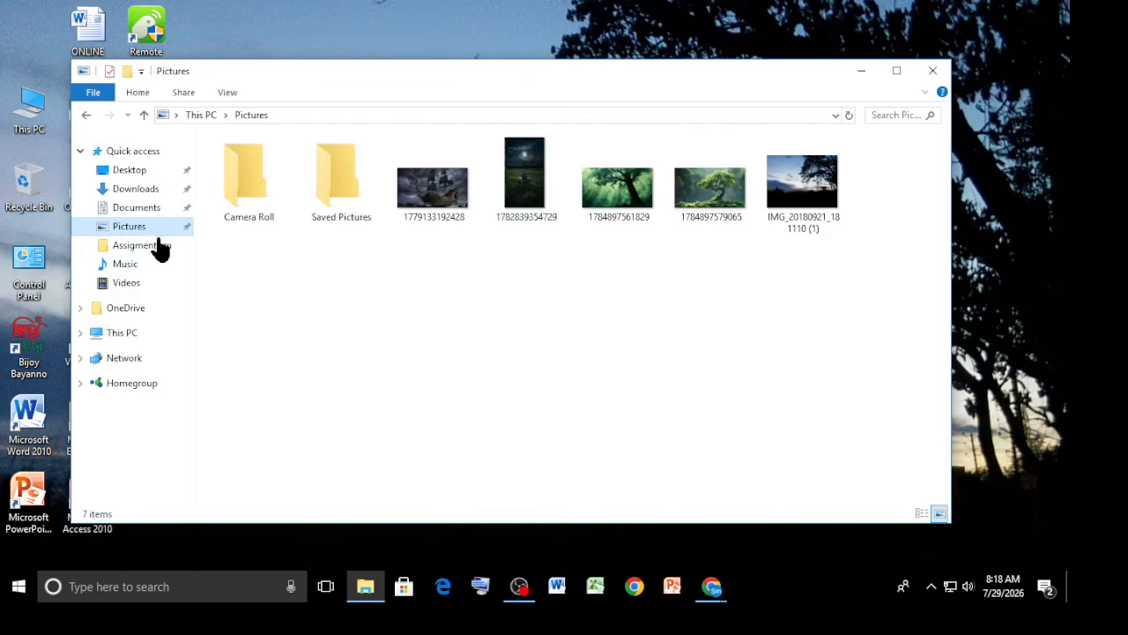
Create a new folder in Pictures and delete it again.
right_click(300, 276)
mouse_move(379, 470)
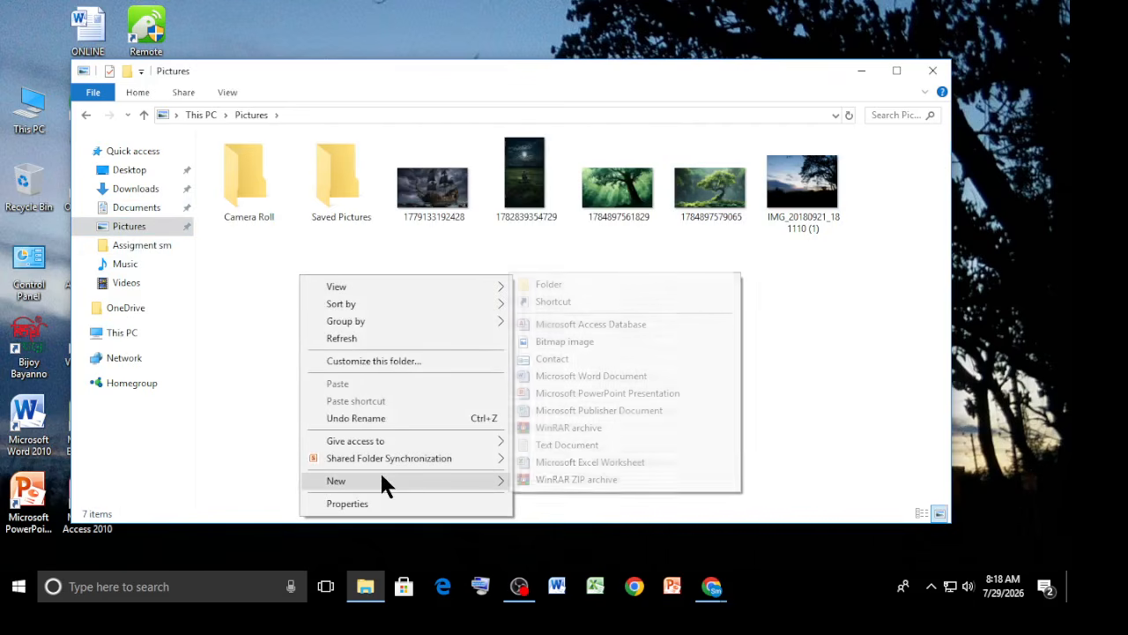
click(536, 284)
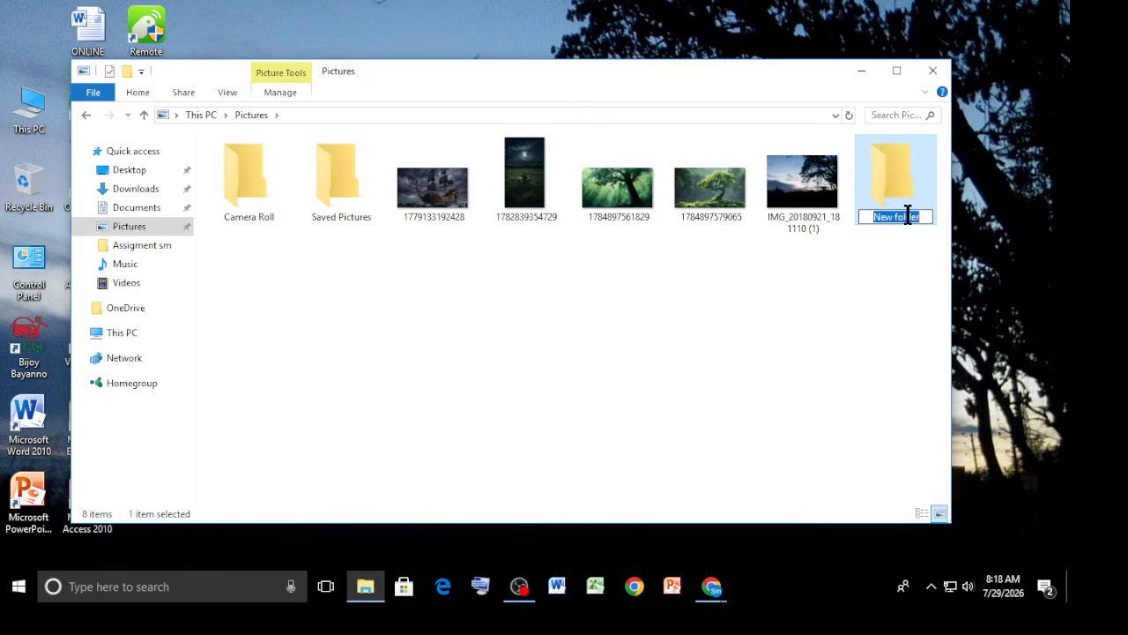
click(880, 188)
right_click(879, 189)
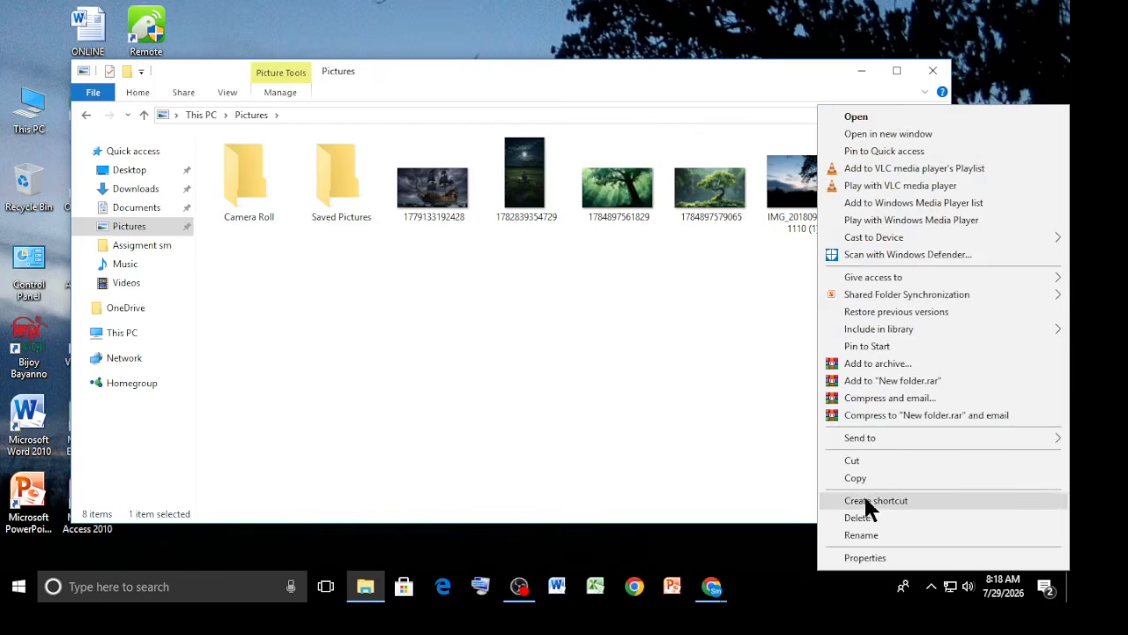
click(859, 517)
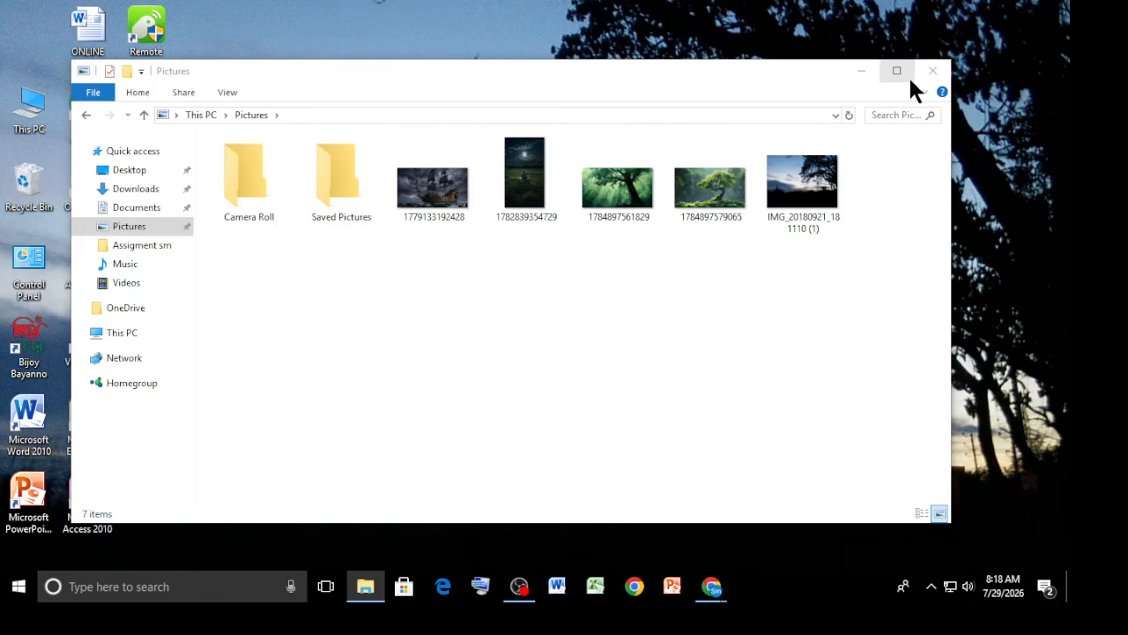
Close the Pictures window, open a blank Word document and enter labelled Name and Roll lines with the student's details.
click(930, 71)
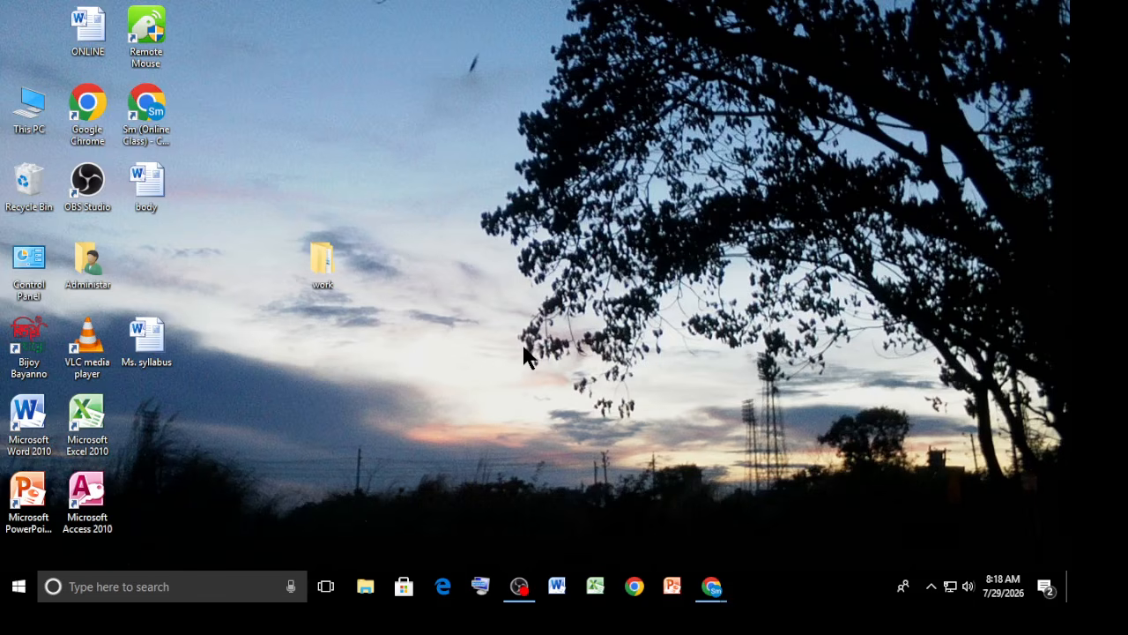
click(557, 586)
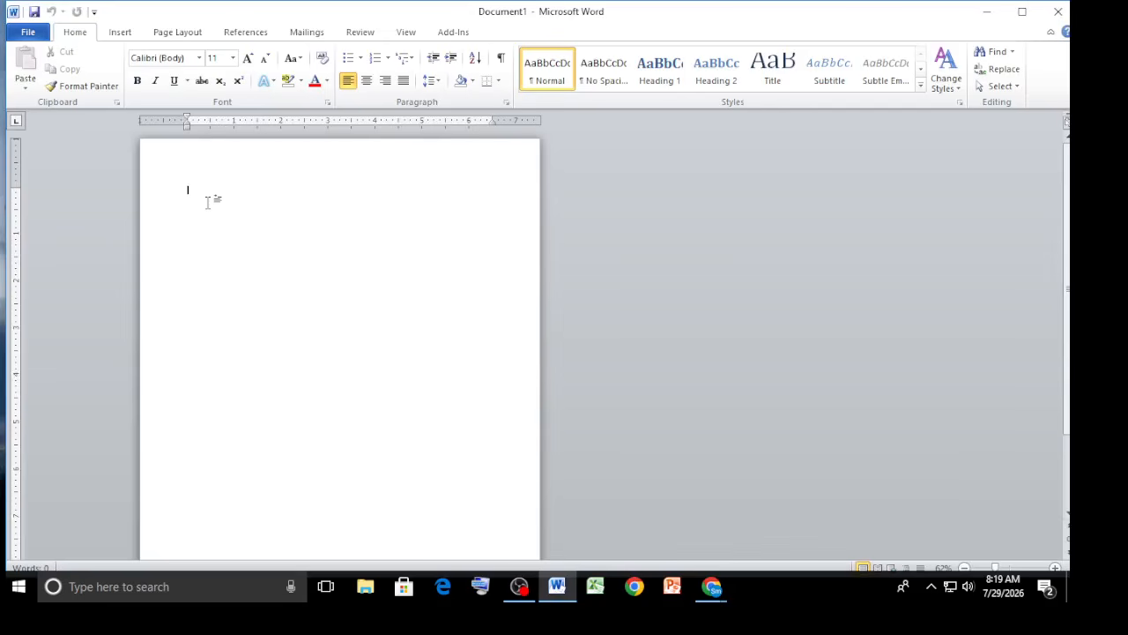
ctrl+scroll(255, 239, up, 7)
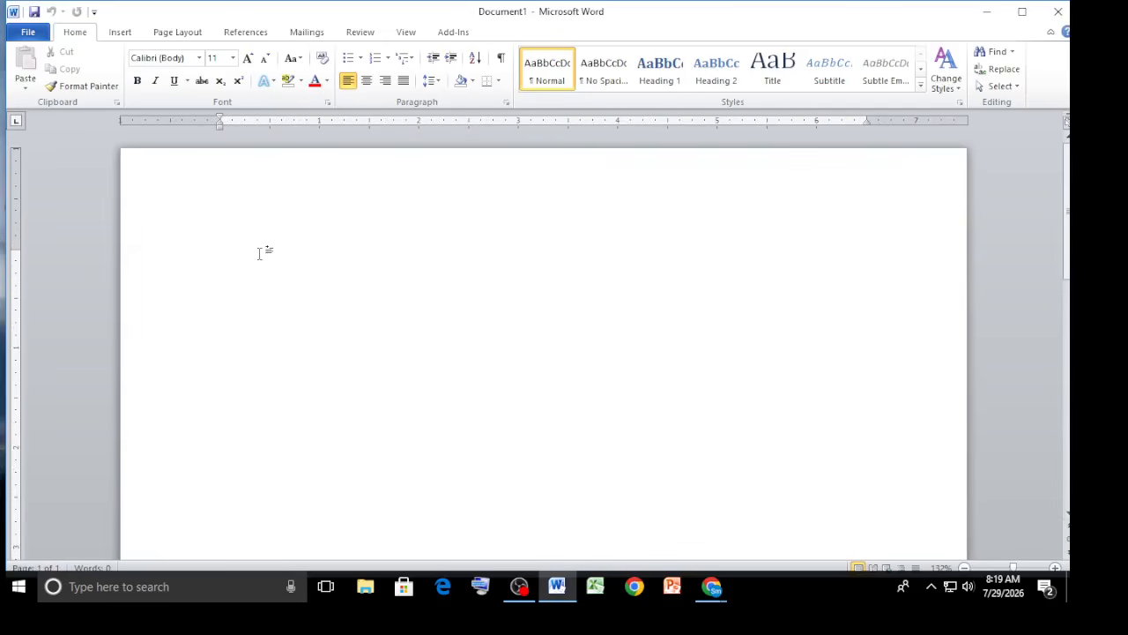
text(Name  : ritu)
key(Return)
text(Roll : 05)
key(Return)
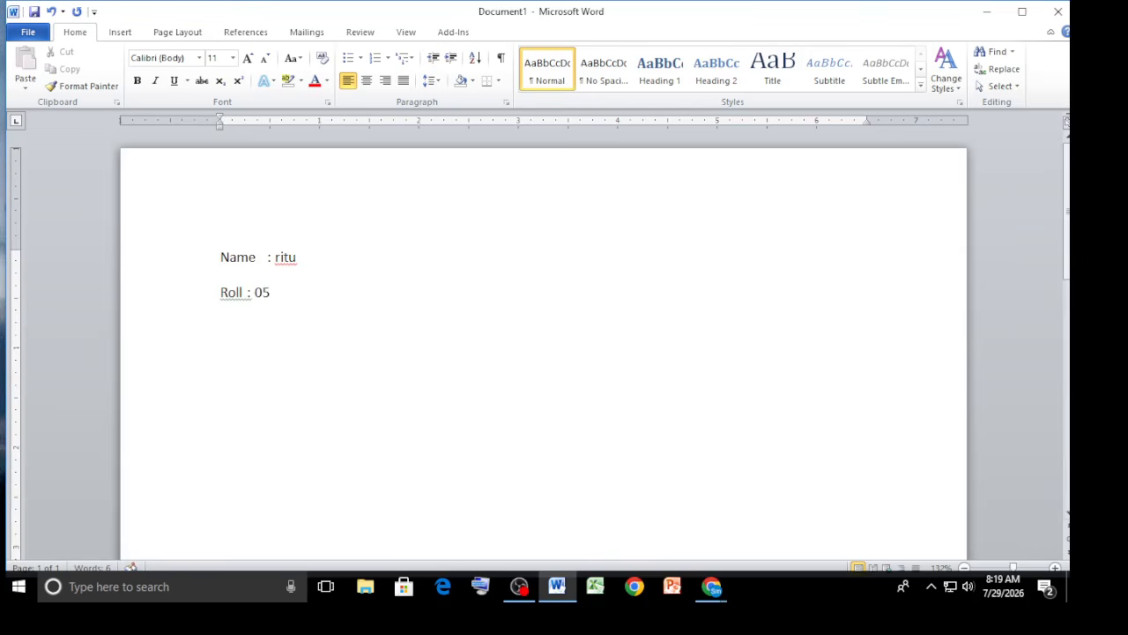
Add an Address line with the student's address and a line reading Save : ctrl + s.
text(address : narayanganj)
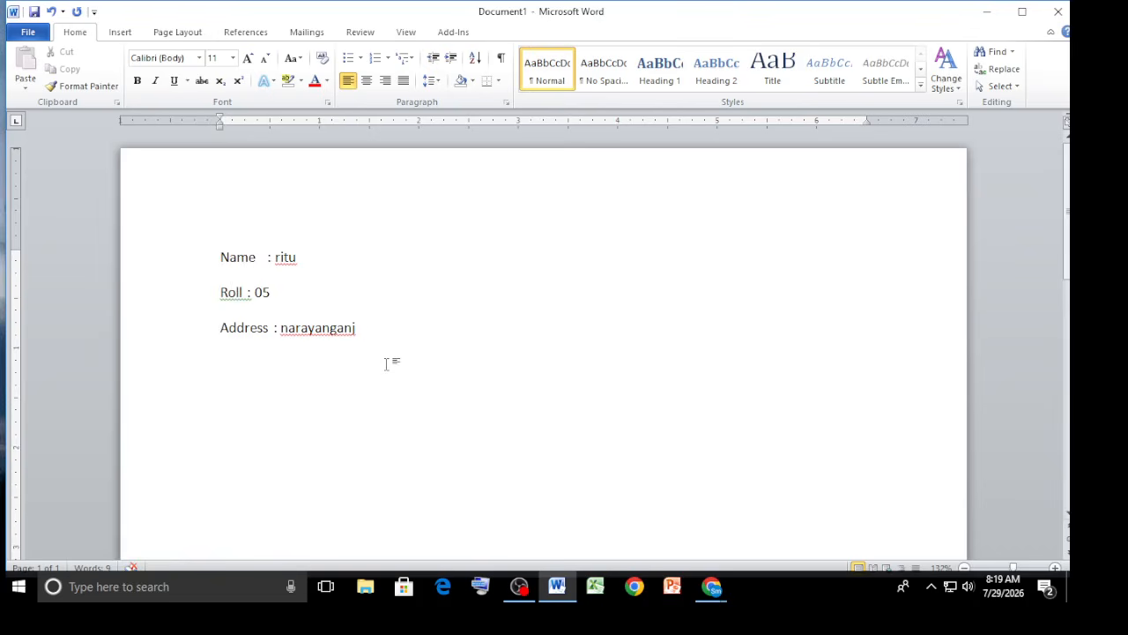
key(Return)
text(sav)
text(e : )
text(ctr)
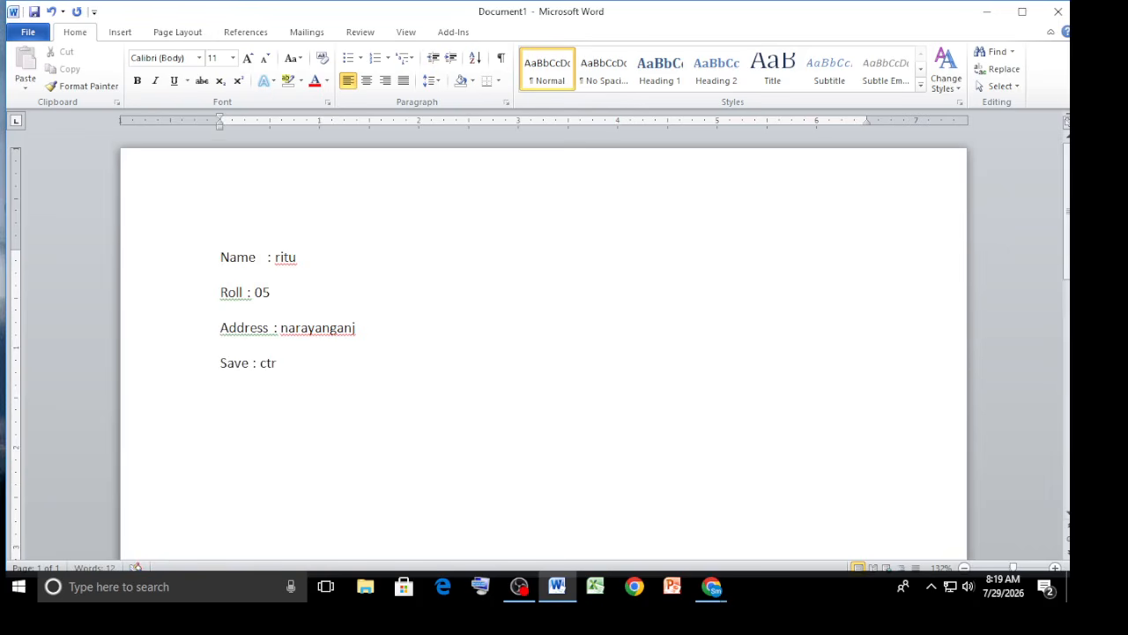
text(l + s)
Select all the text and set its font size to 18.
key(ctrl+a)
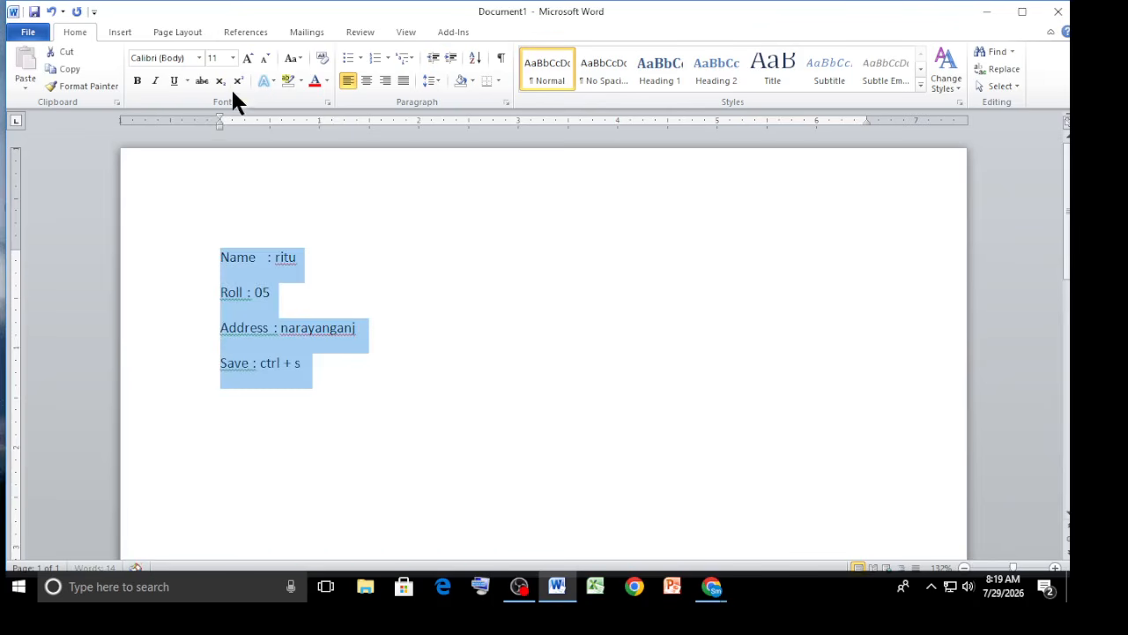
click(247, 57)
click(247, 58)
click(247, 57)
click(248, 58)
click(421, 436)
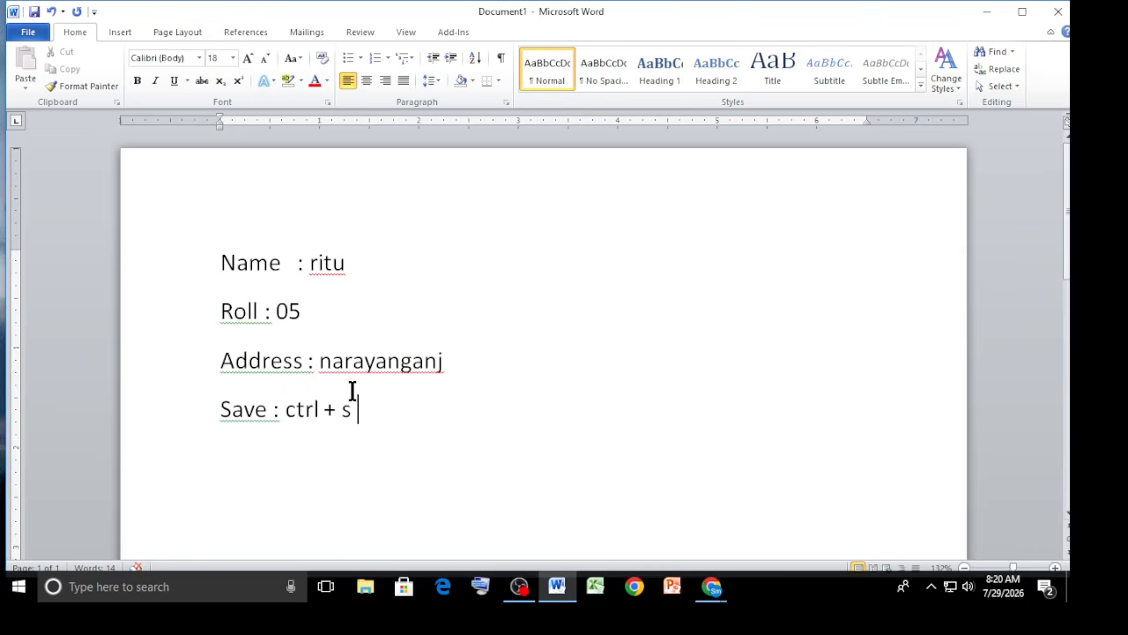
Save the document into the ms word folder inside work on the Desktop, using the student's name as file name.
key(ctrl+s)
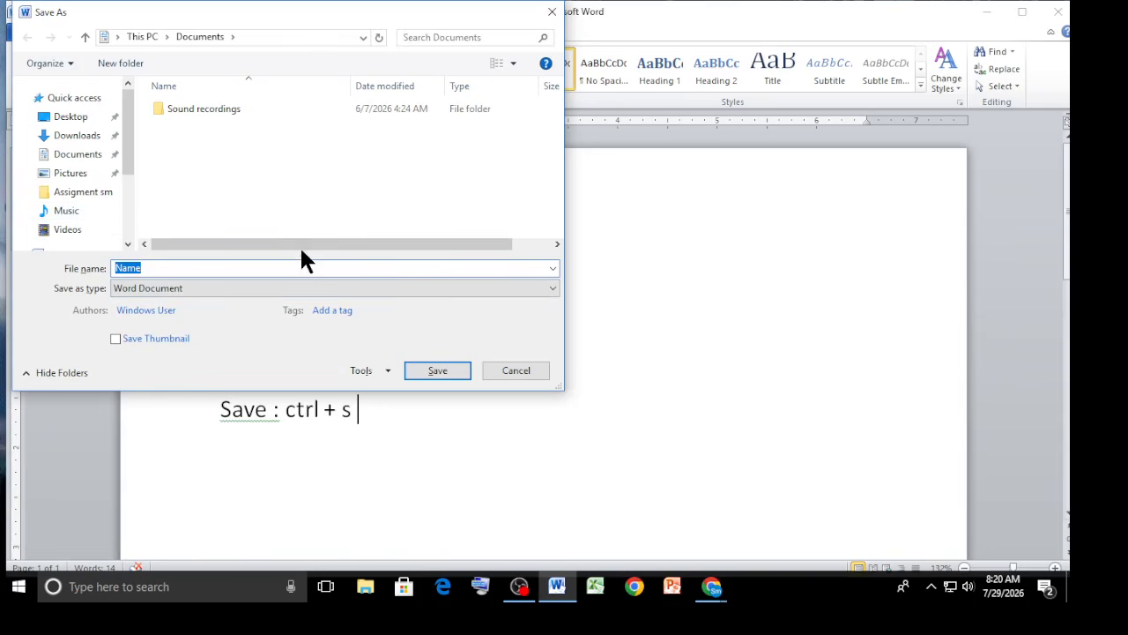
click(552, 9)
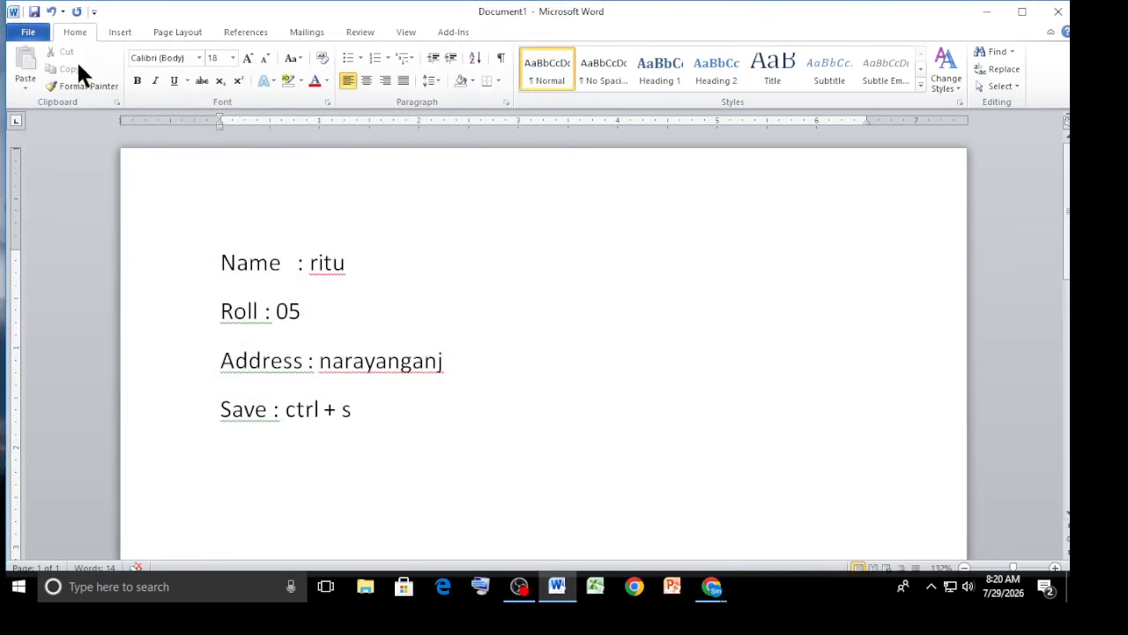
click(32, 38)
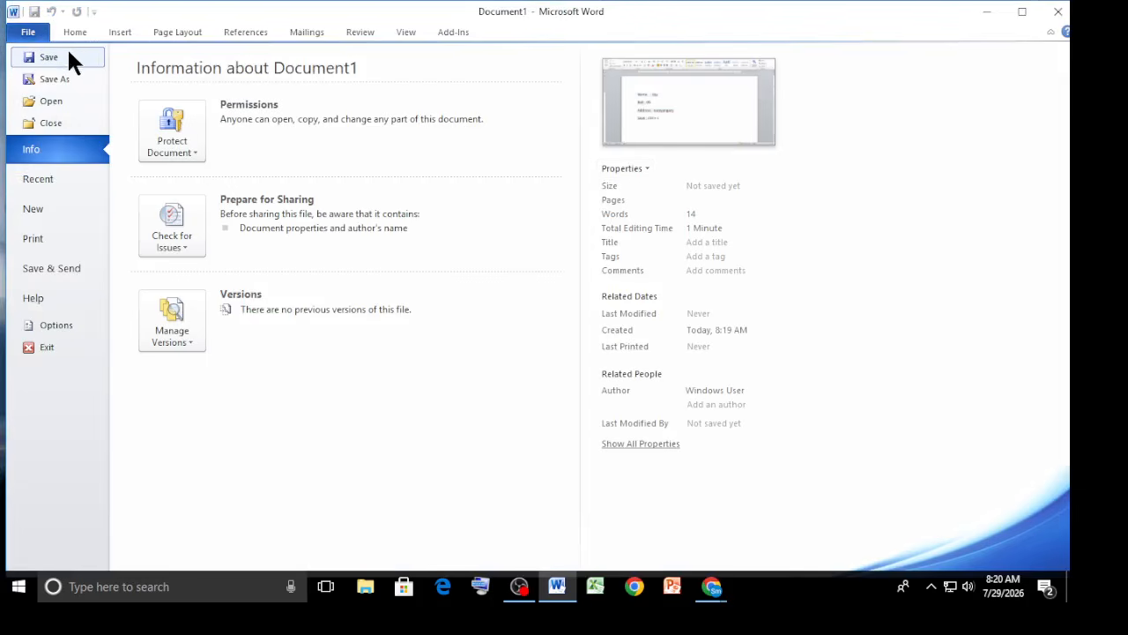
click(68, 53)
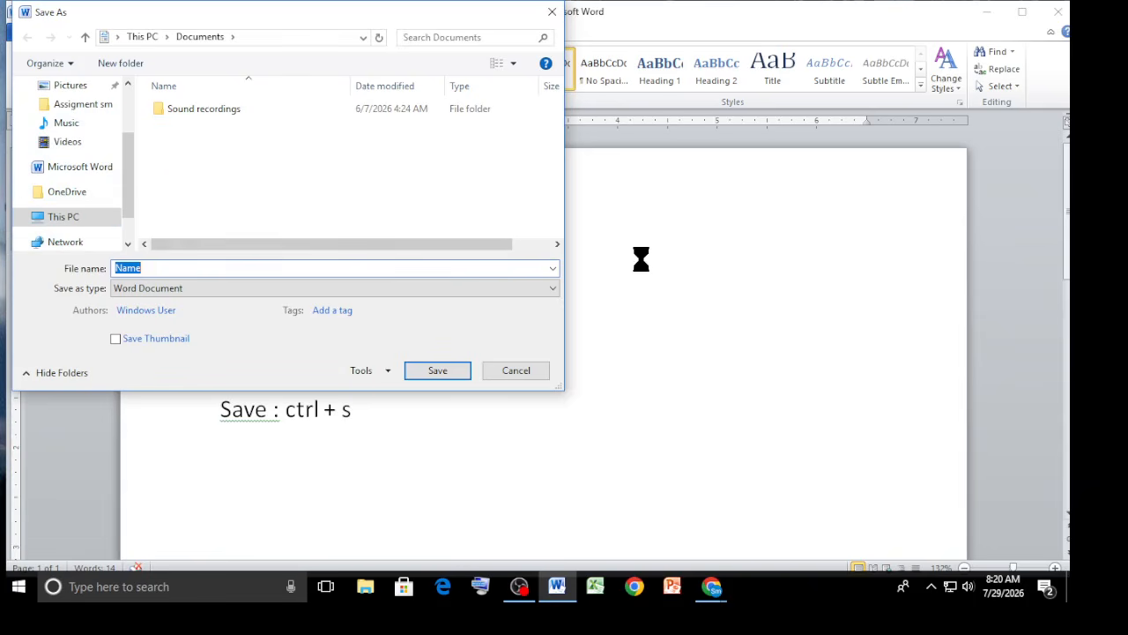
drag(126, 176, 127, 119)
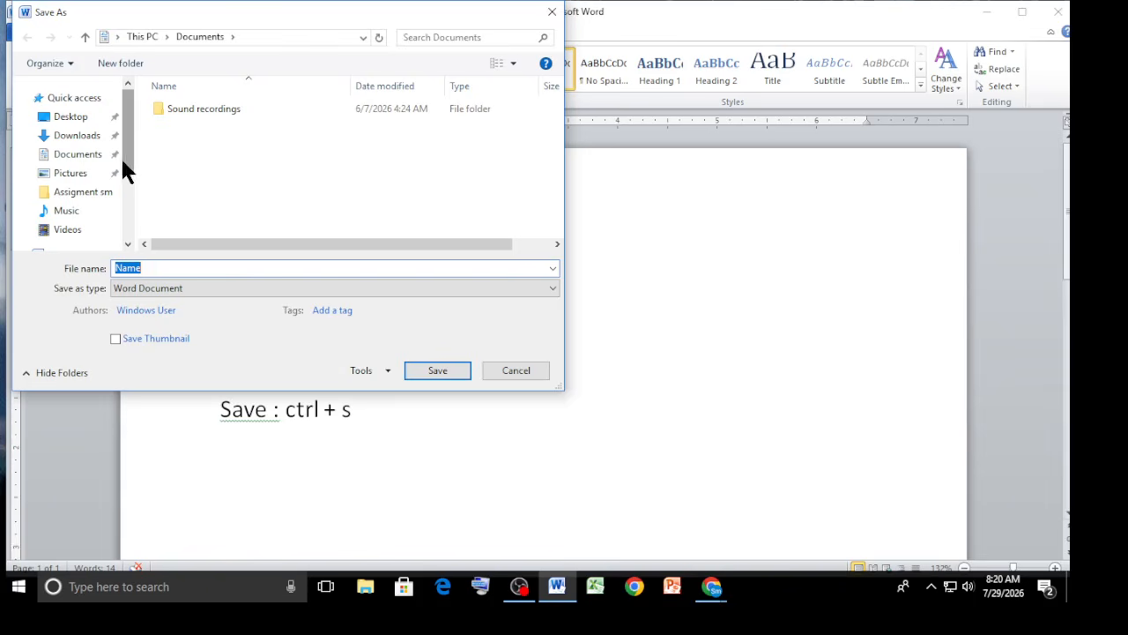
click(66, 123)
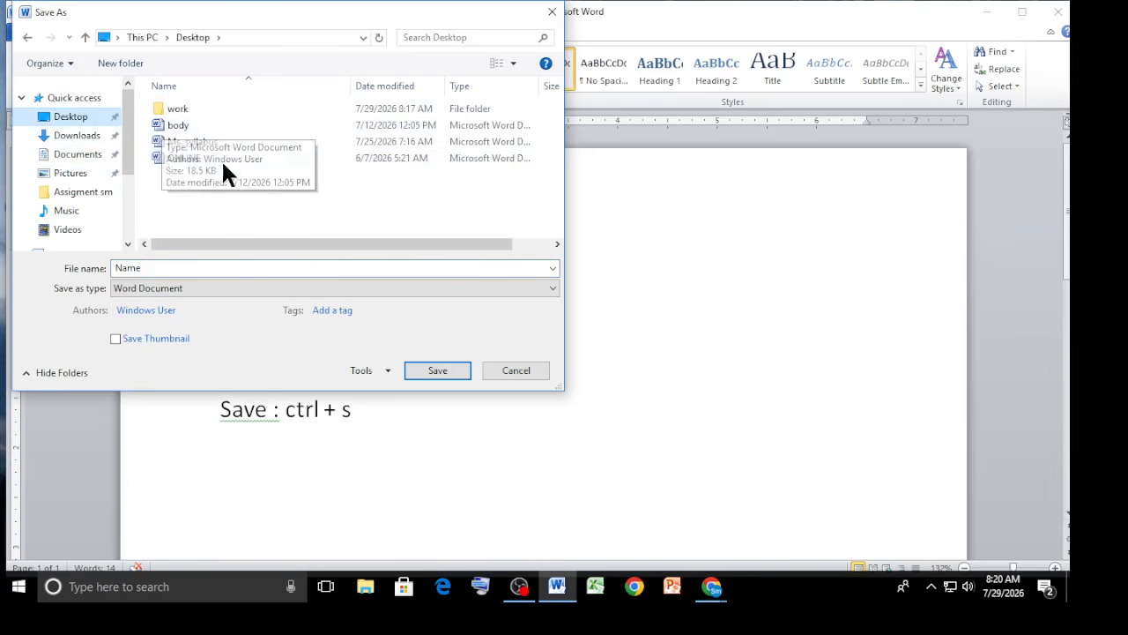
click(204, 111)
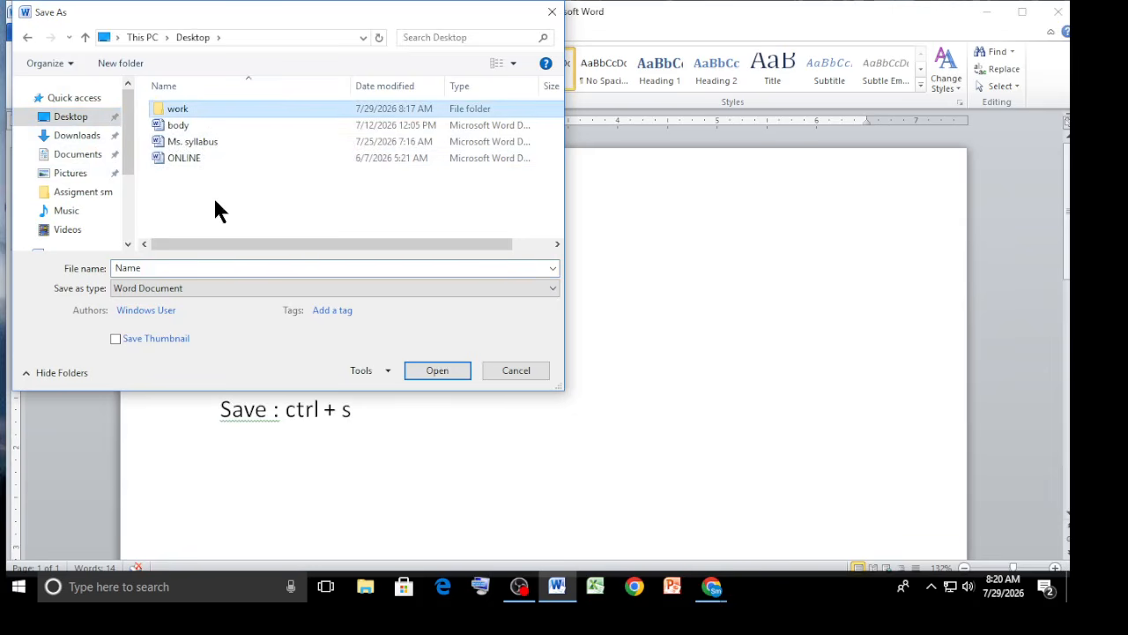
double_click(212, 107)
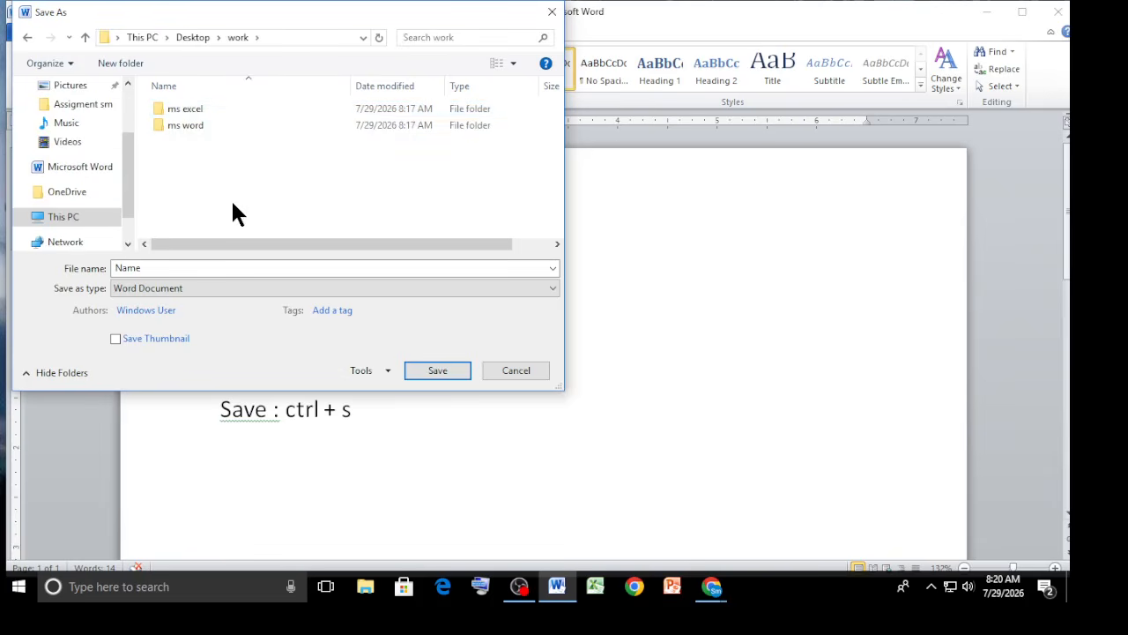
double_click(201, 129)
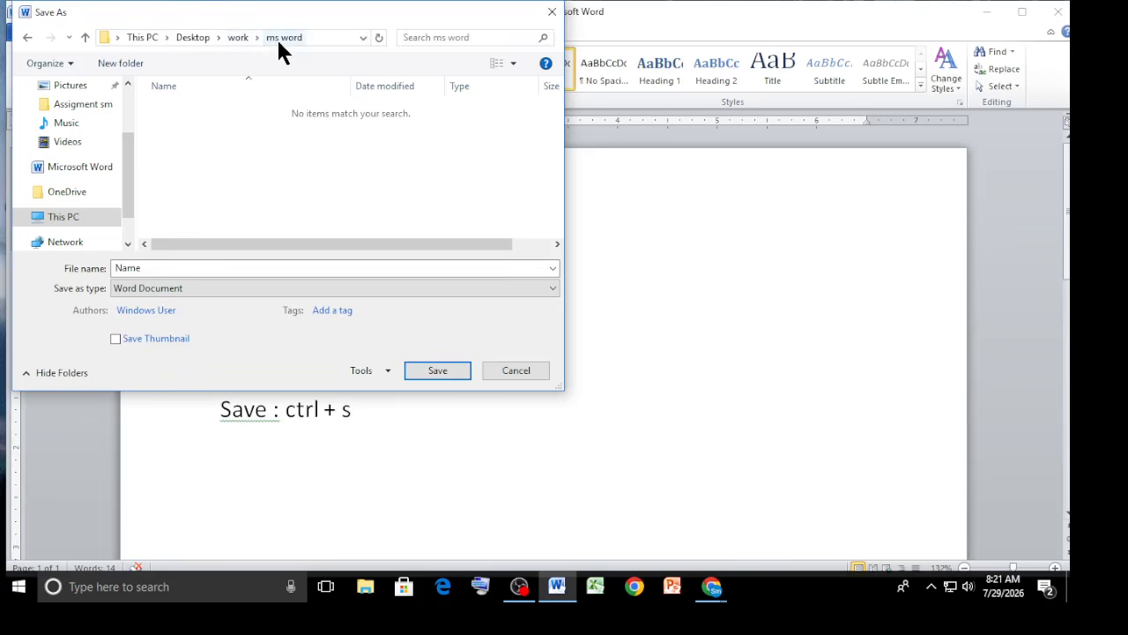
click(27, 37)
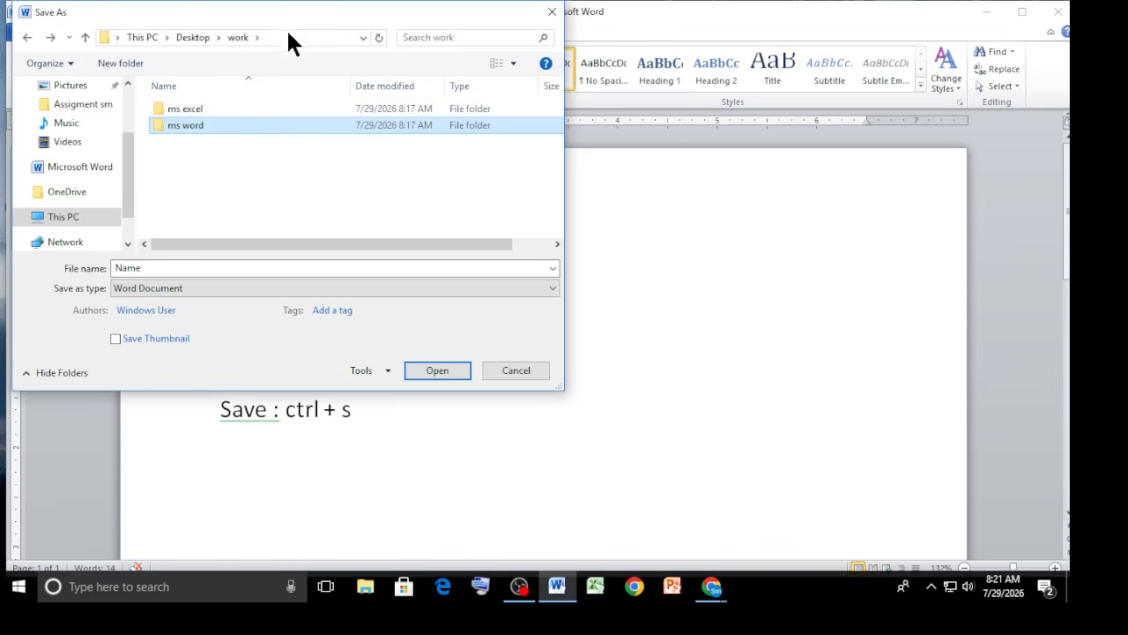
double_click(199, 129)
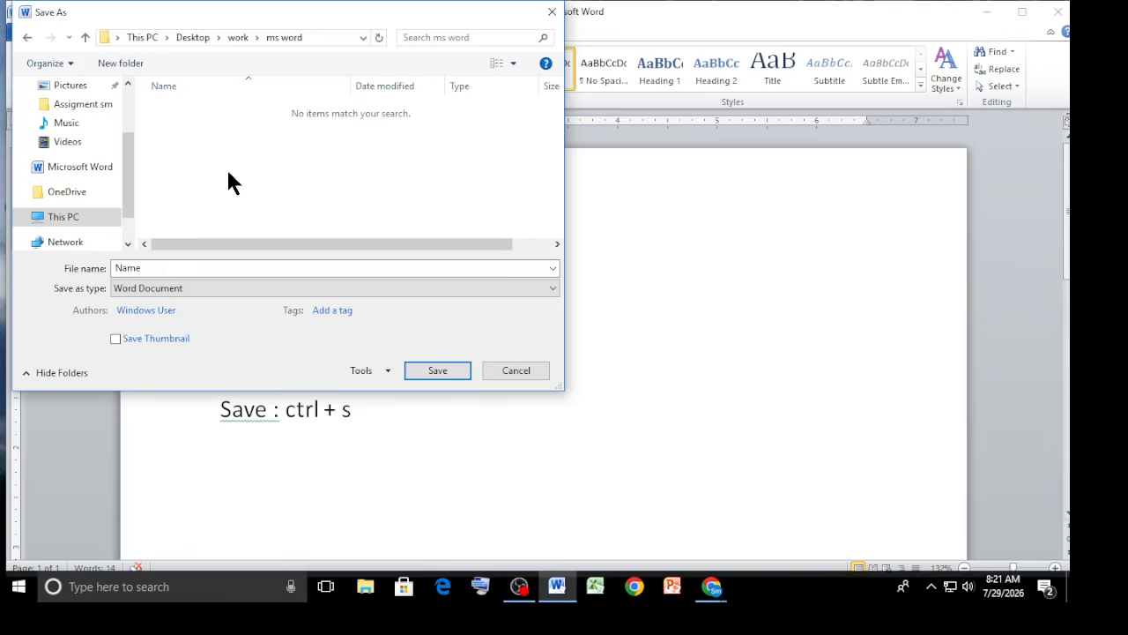
double_click(157, 268)
key(BackSpace)
text(nitu)
click(442, 372)
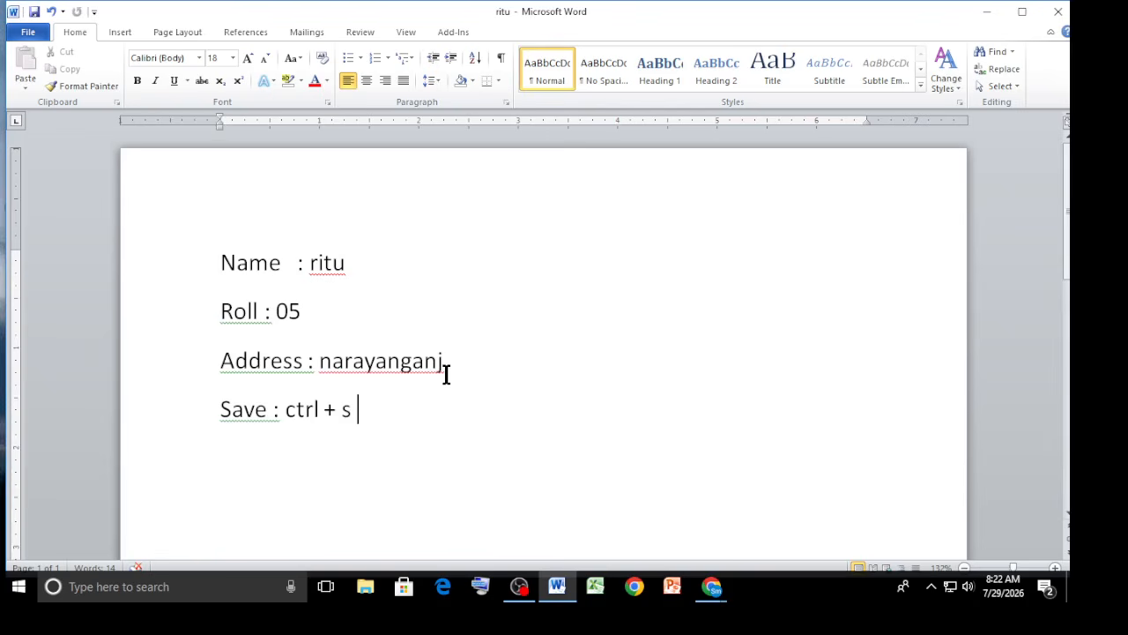
Close Word and reopen the saved document from the work > ms word folder.
click(1058, 11)
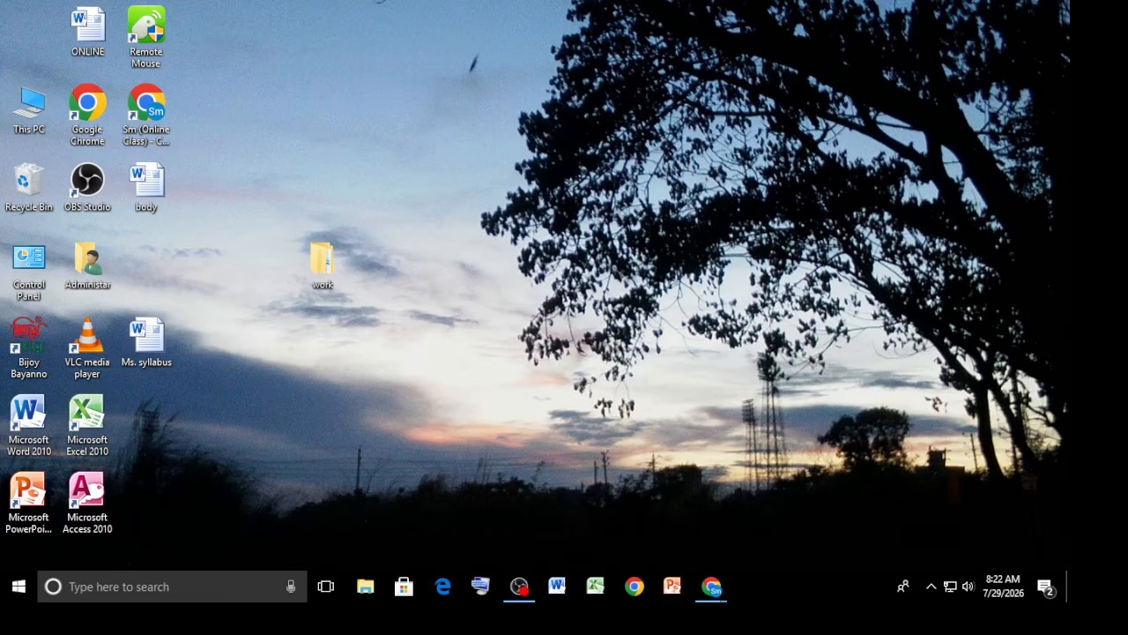
double_click(333, 275)
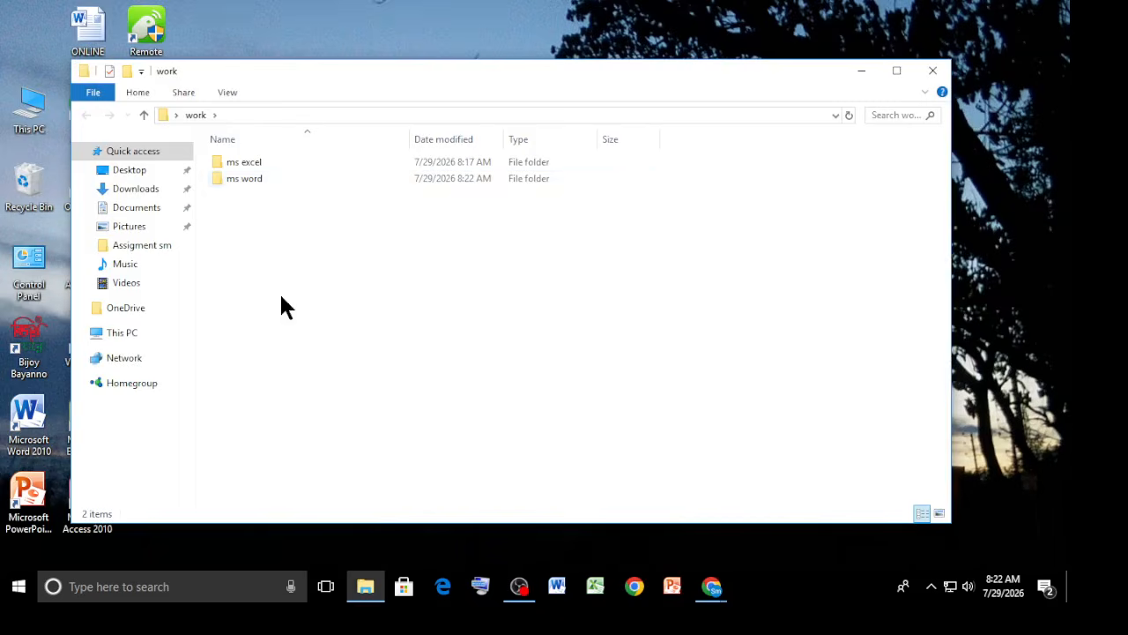
double_click(263, 179)
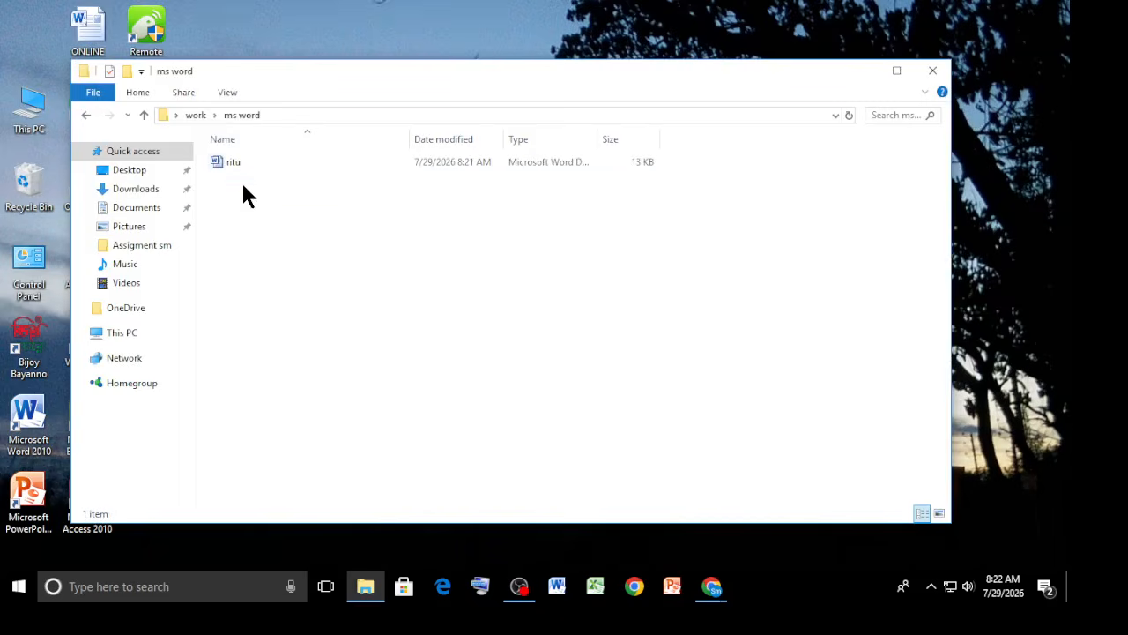
double_click(330, 163)
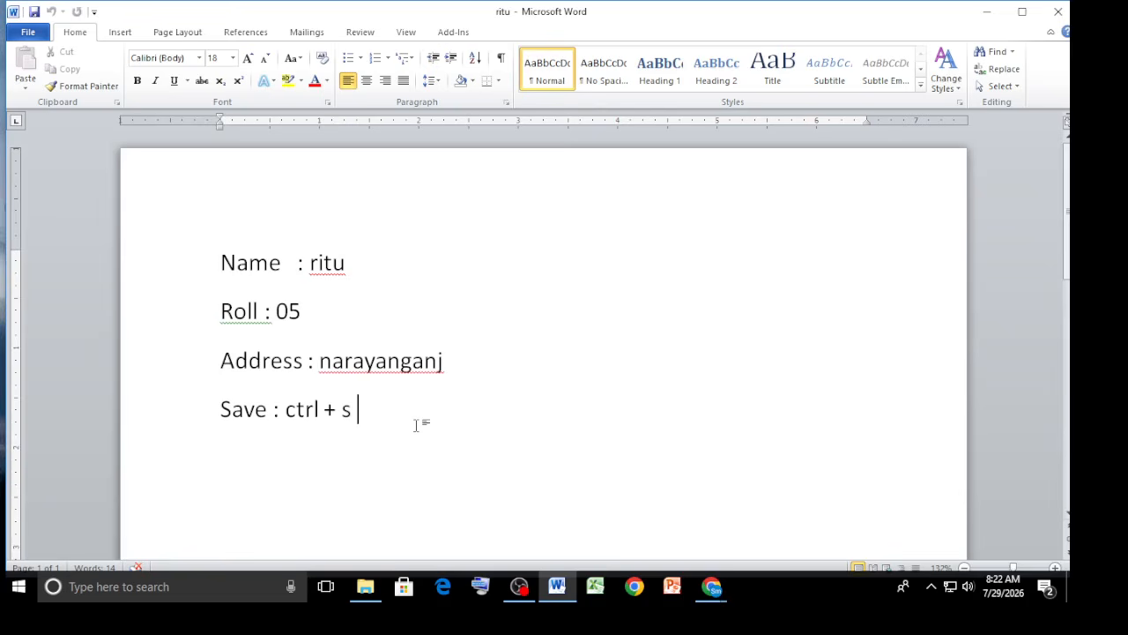
Add a new line of random text below the existing lines and save the document.
key(Return)
text(hfkjhkjhkjhfdkjhfdkjshfk jfdsjfkdjsfkl)
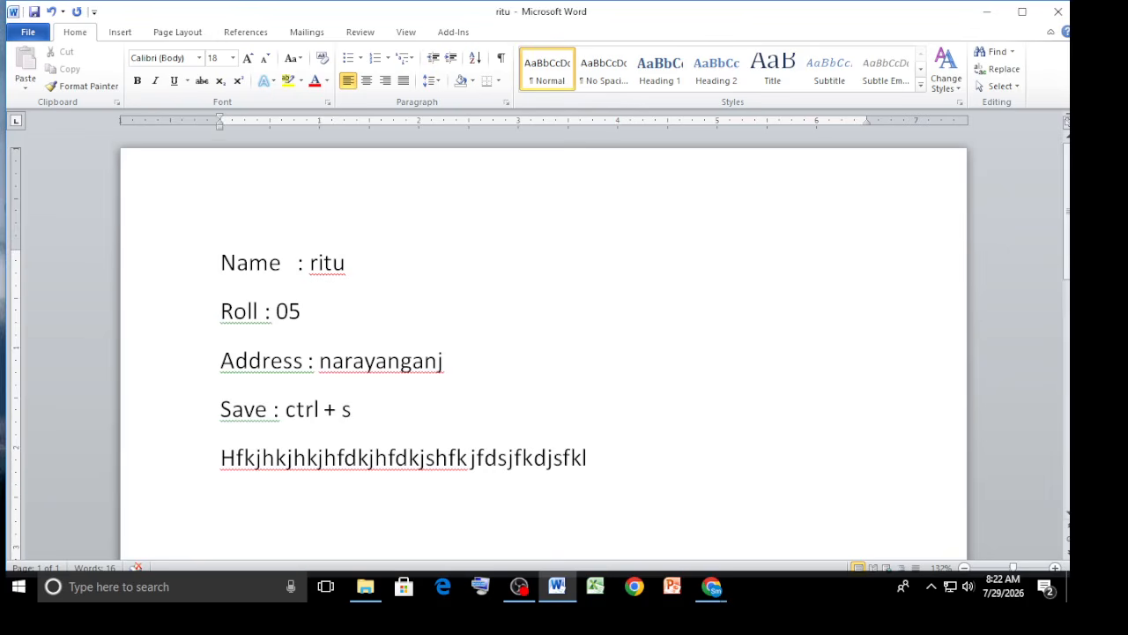
key(ctrl+s)
Highlight the text ctrl + s in yellow.
click(159, 403)
click(362, 409)
drag(363, 409, 284, 406)
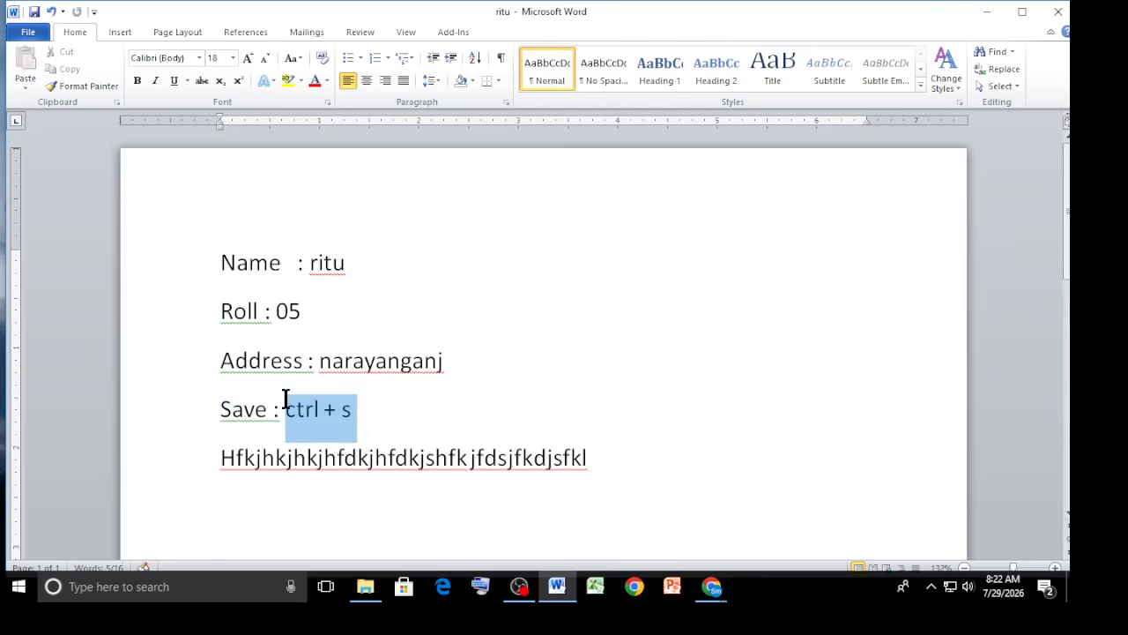
click(301, 80)
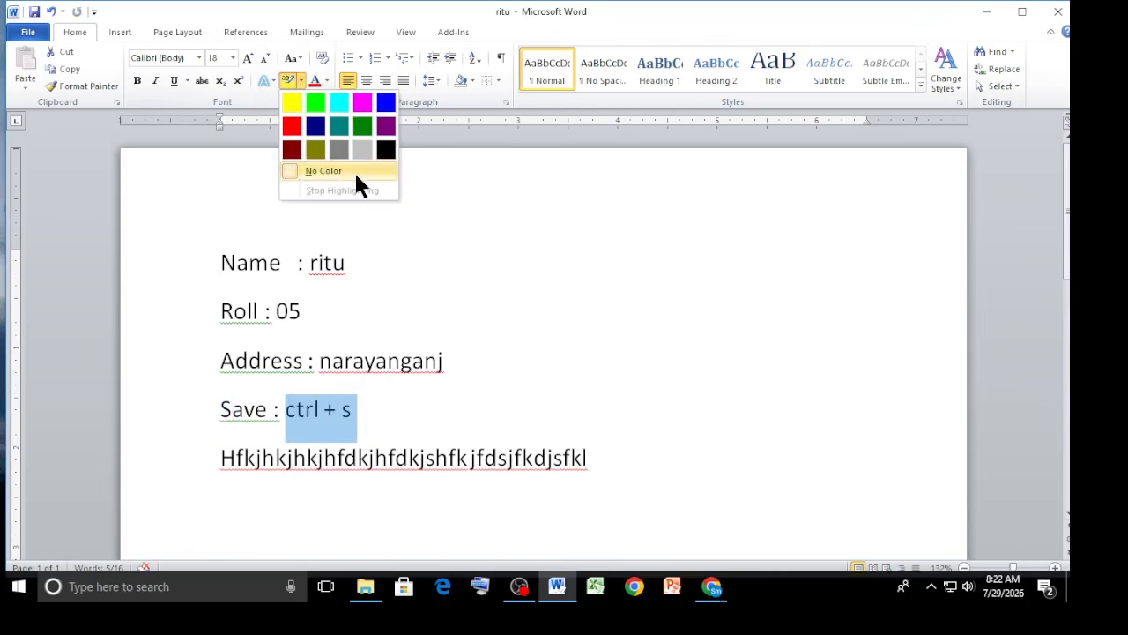
click(292, 103)
click(429, 406)
click(654, 484)
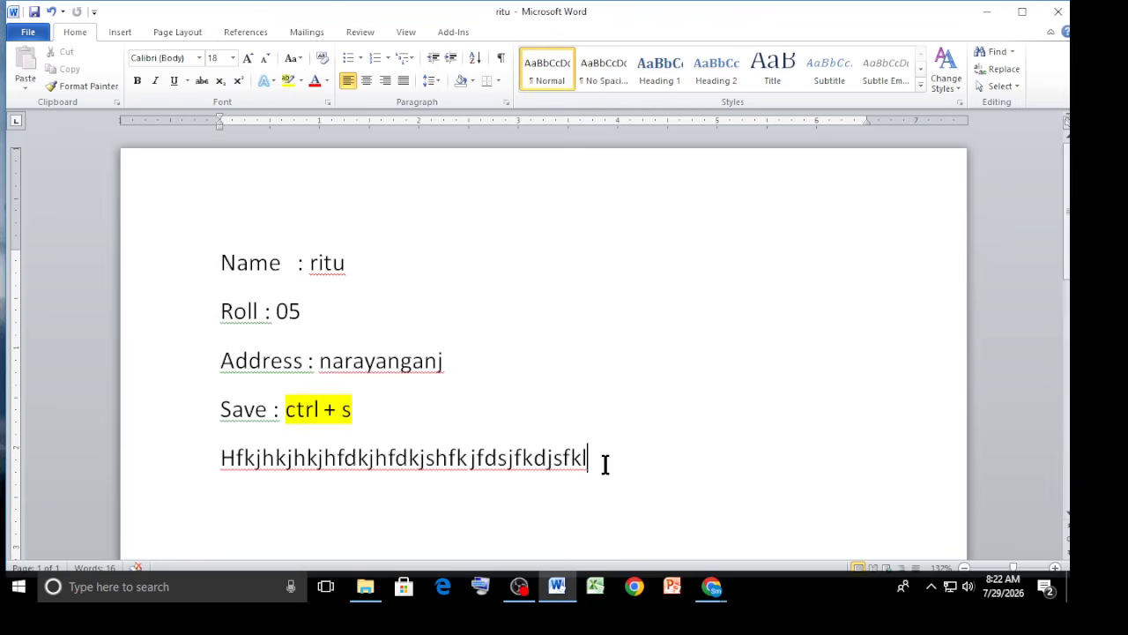
Type another line of random text and close the document without saving it.
click(1057, 12)
key(Return)
text(jfjgklfdjgkljdfklgjdfkljgdfkljgkl)
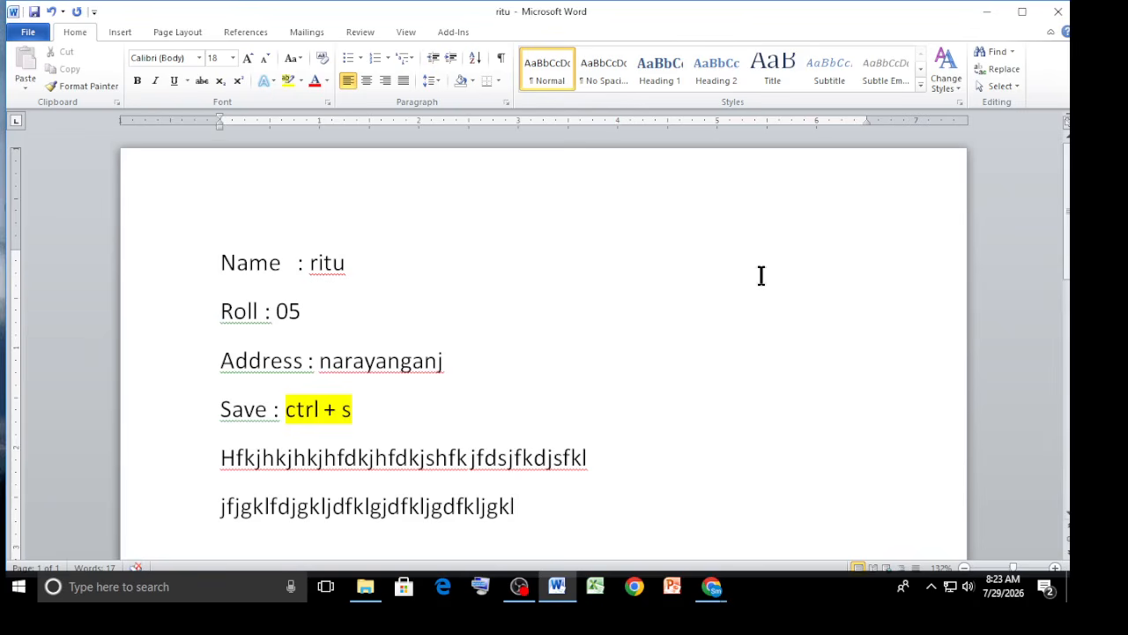
click(1057, 11)
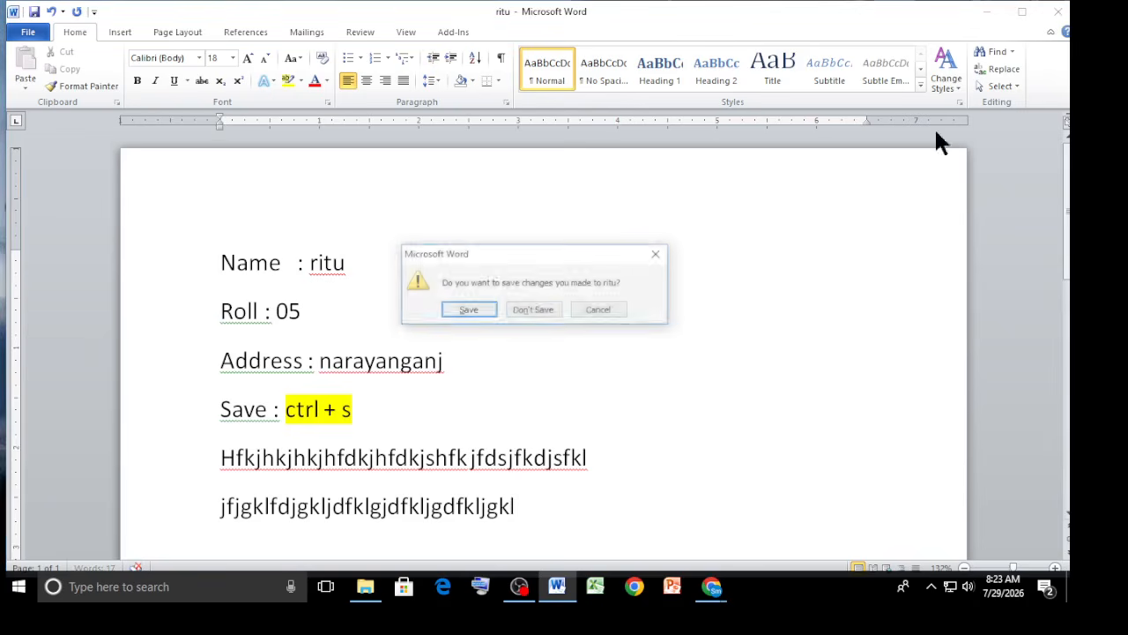
click(529, 314)
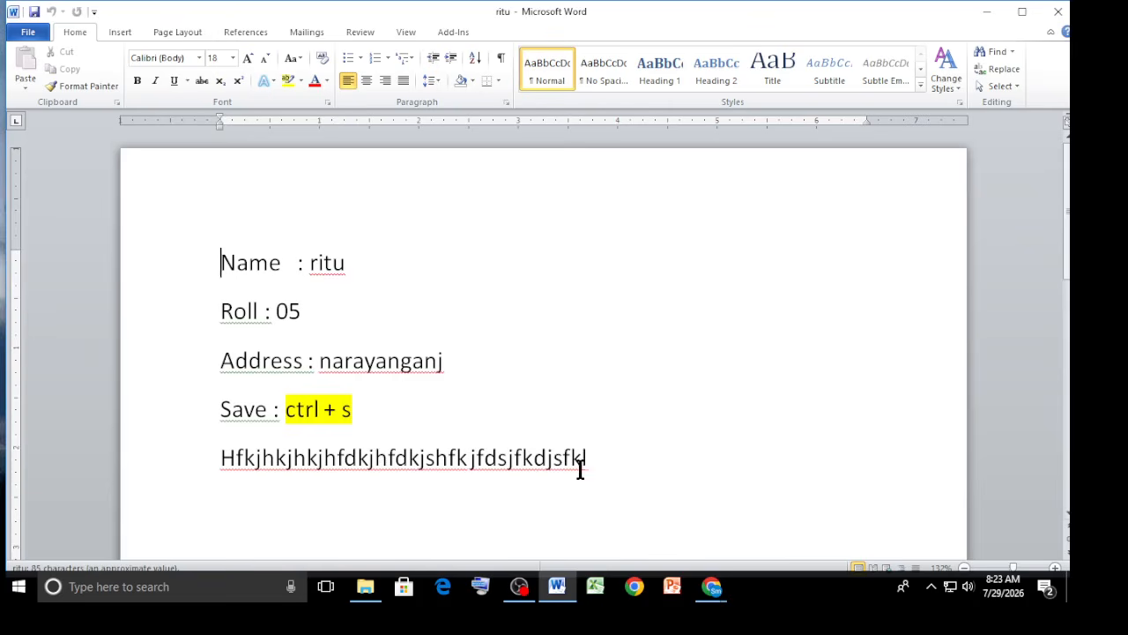
Add a line of random text at the end of the document and open it again from the ms word folder.
click(609, 467)
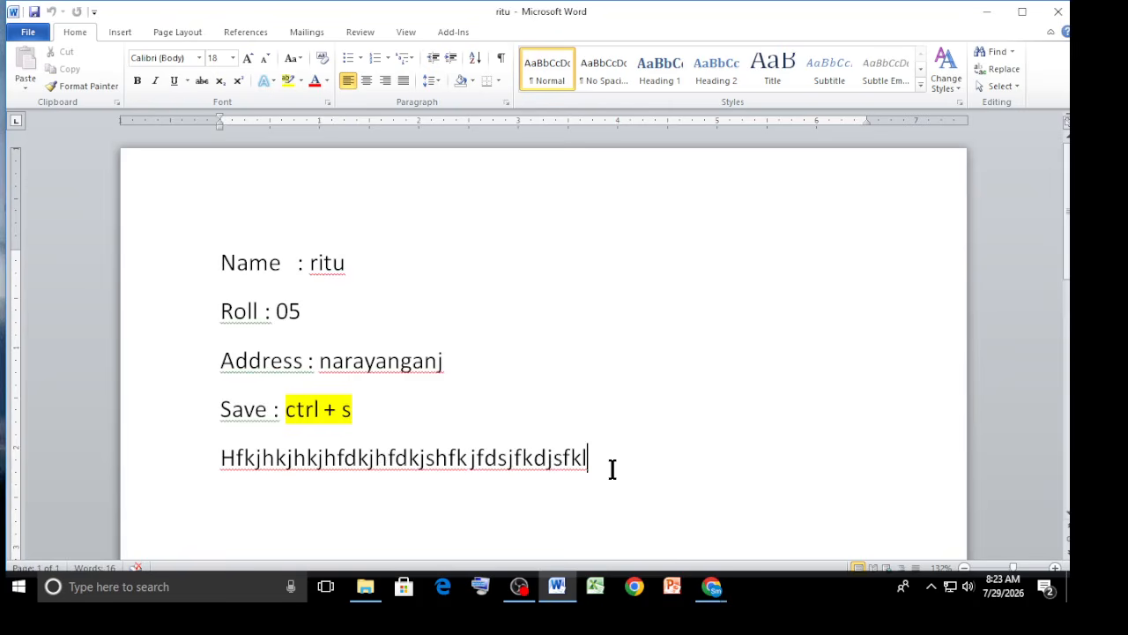
key(Return)
text(iutoriutoirueotiureotiu)
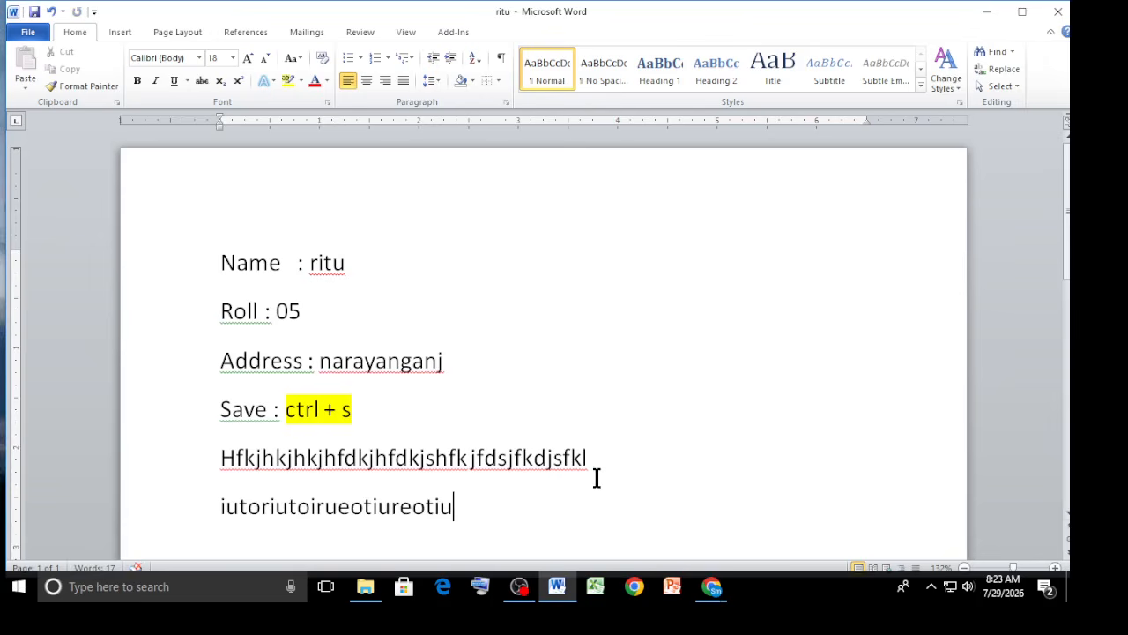
click(986, 12)
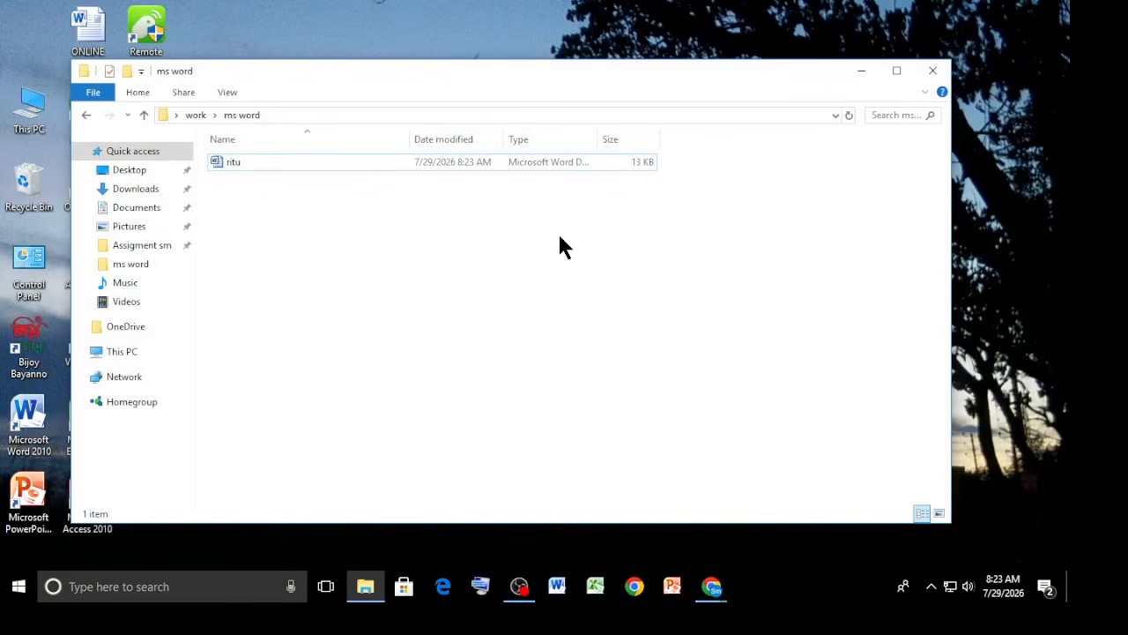
double_click(393, 161)
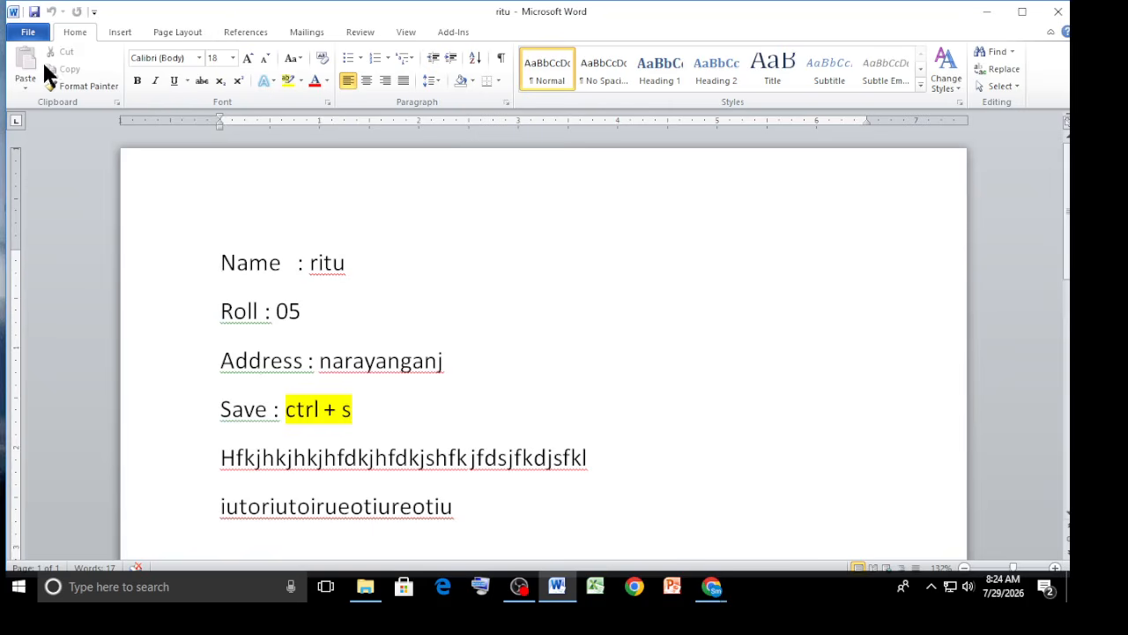
Close the ritu document and its Word window.
click(31, 37)
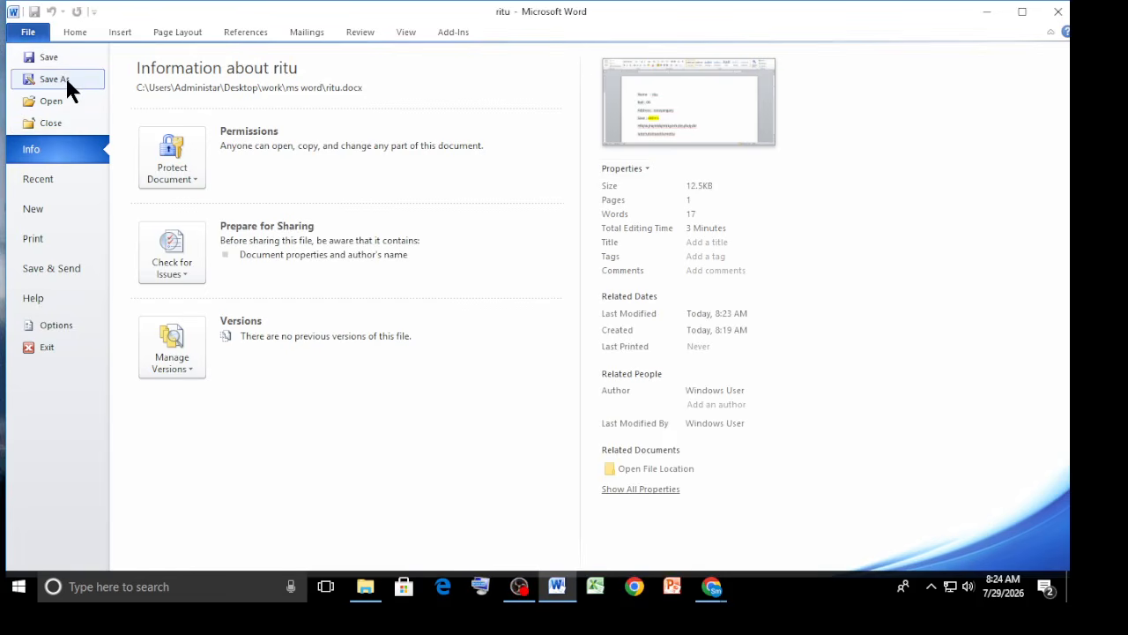
click(987, 11)
click(1058, 12)
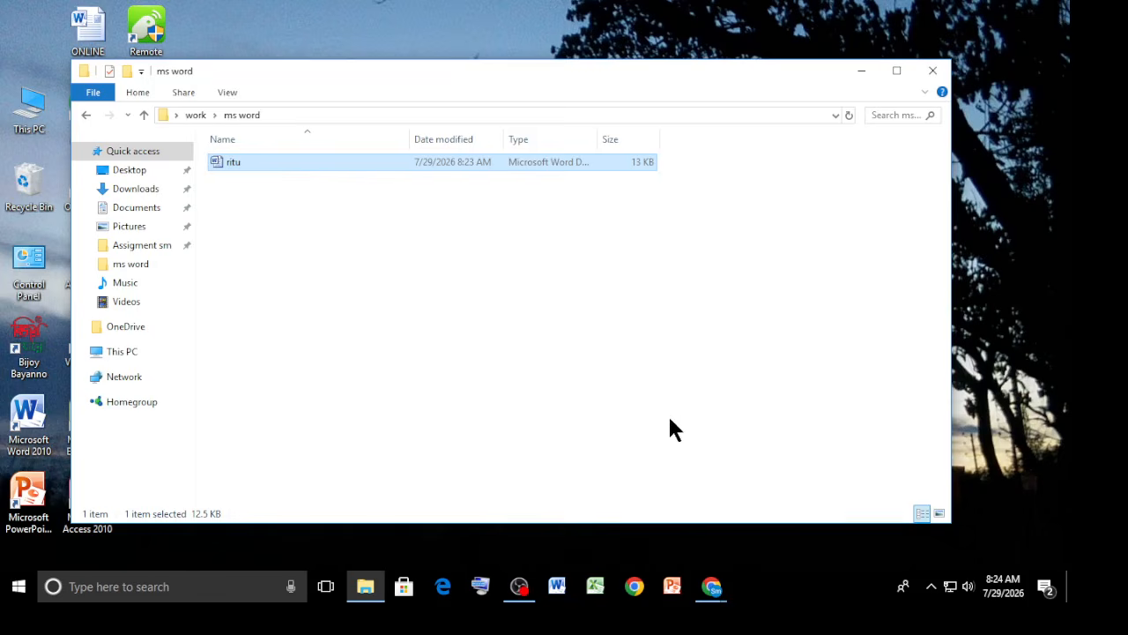
Open and close a blank Word window, reopening the ritu document from the ms word folder.
click(557, 586)
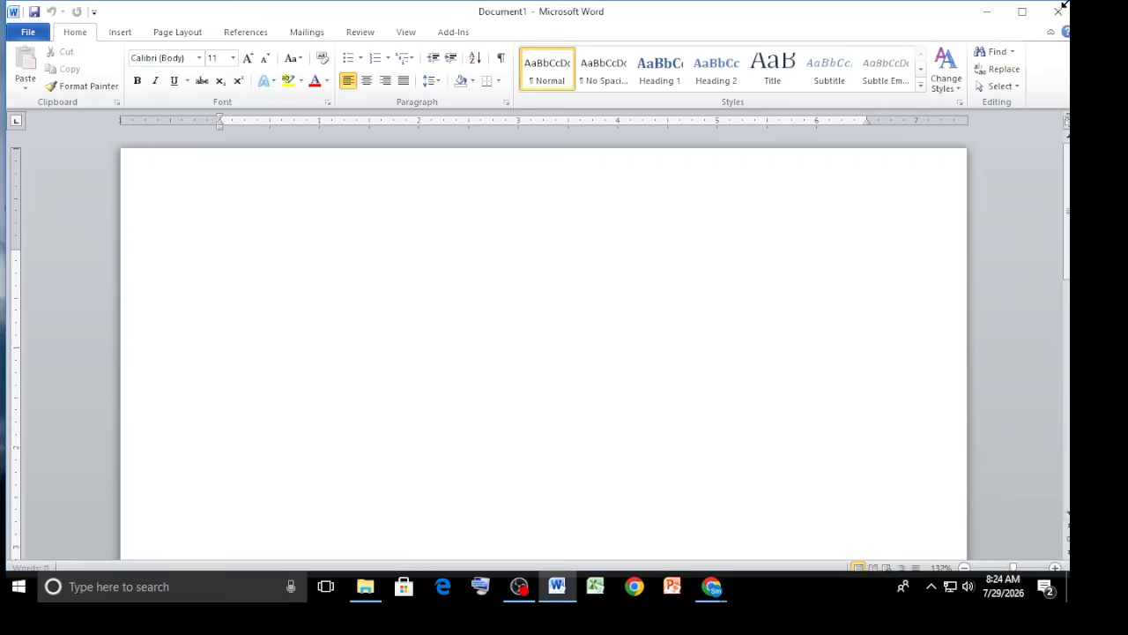
click(1058, 12)
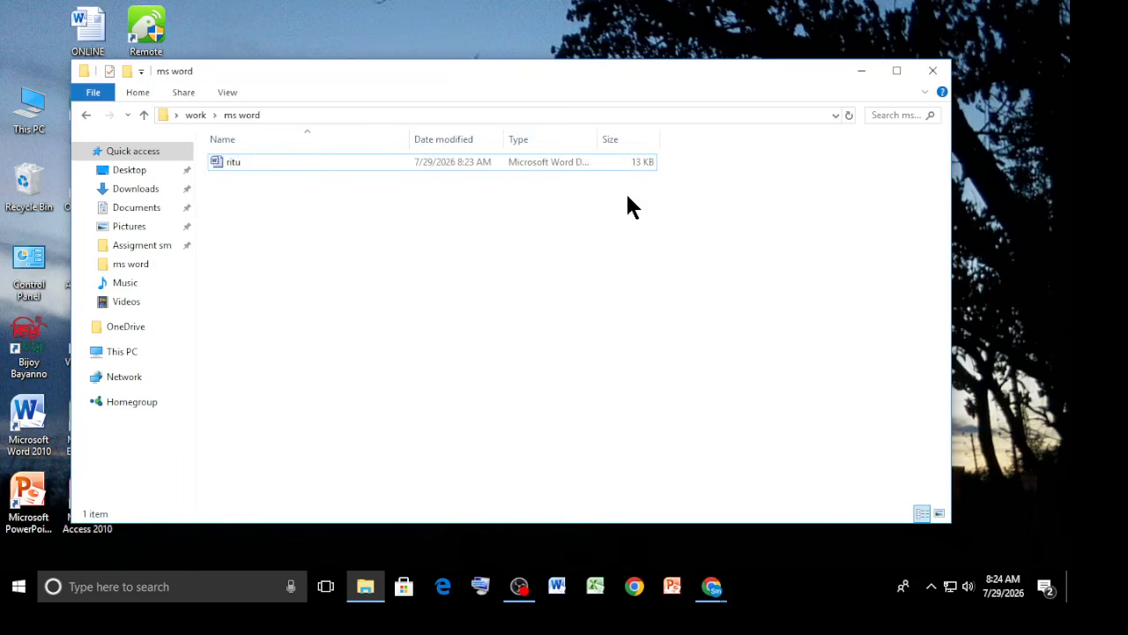
double_click(517, 162)
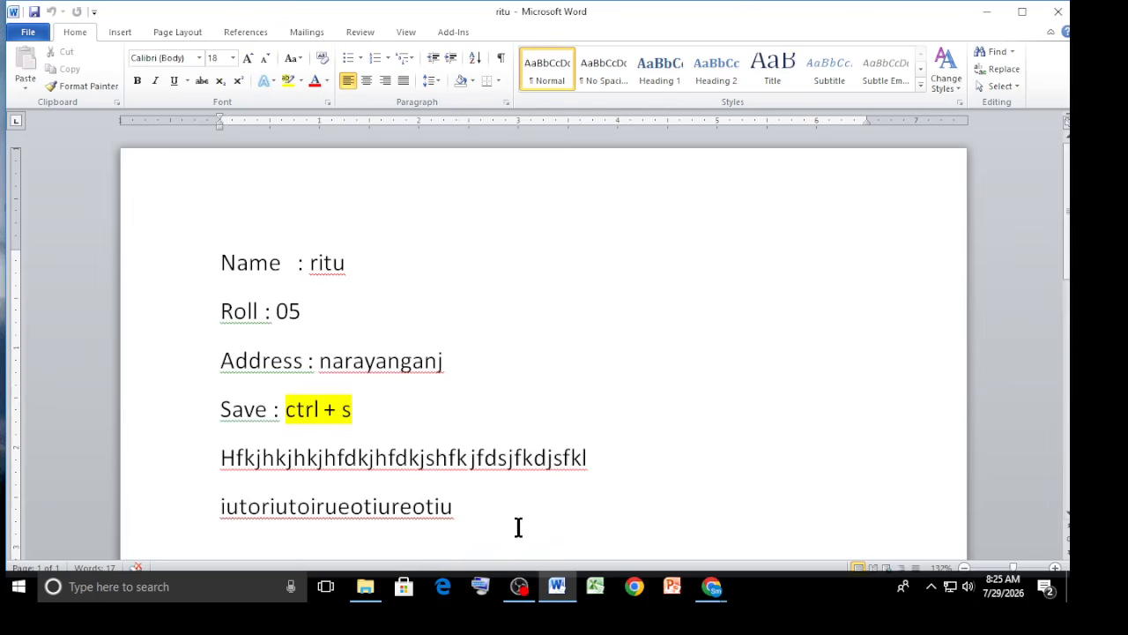
Save a copy of the document as sm in the ms word folder using Save As.
click(32, 36)
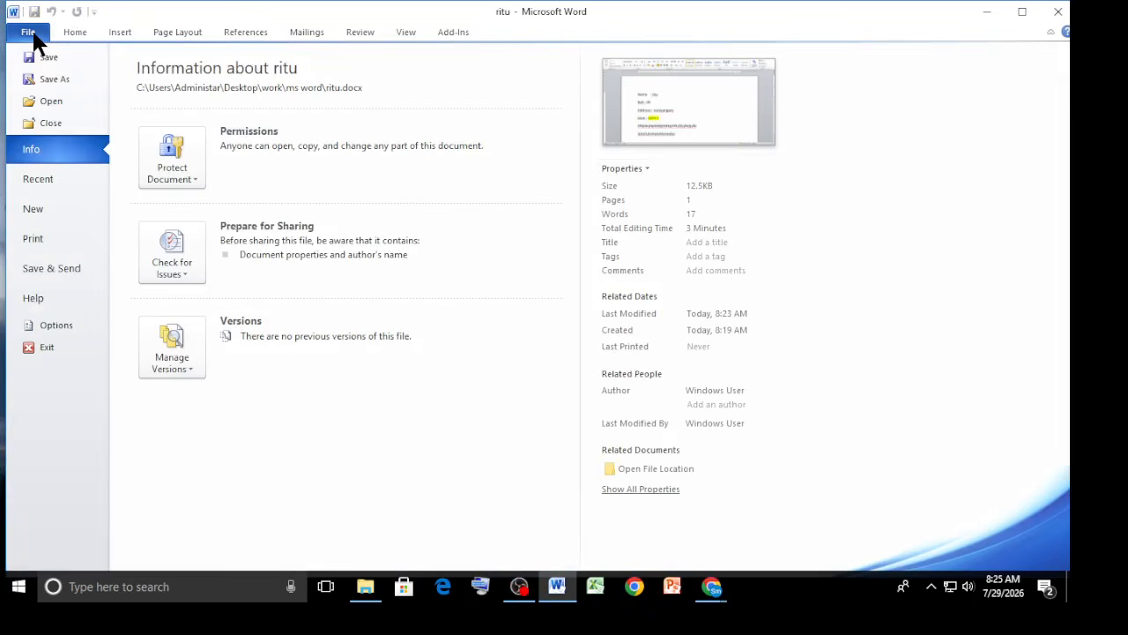
click(56, 78)
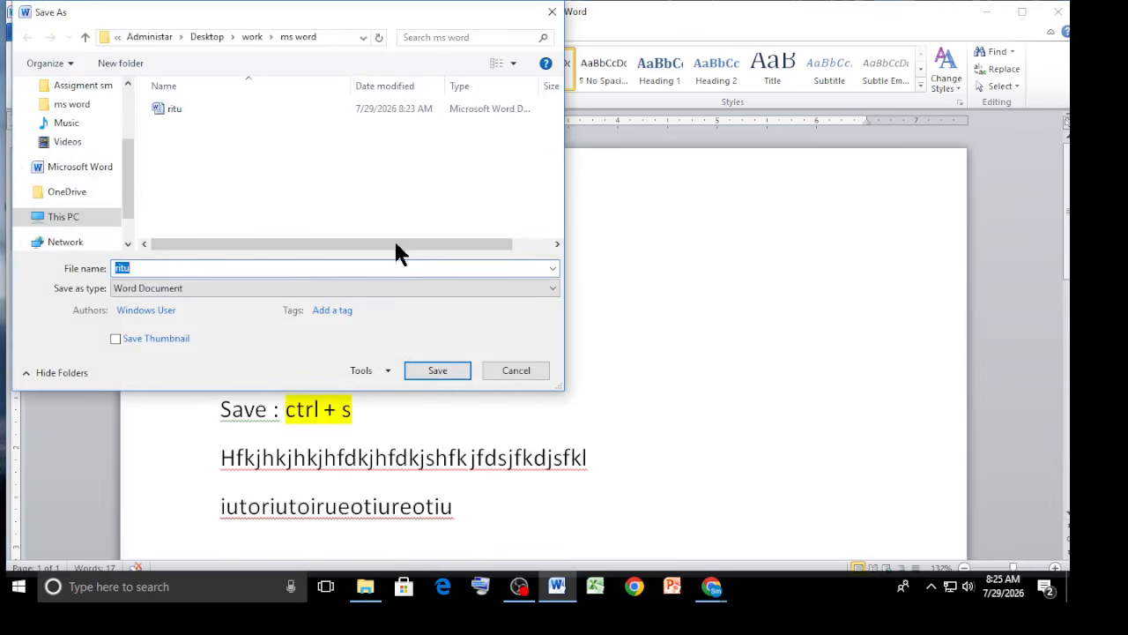
click(142, 272)
key(BackSpace)
key(BackSpace)
key(BackSpace)
key(BackSpace)
text(sm)
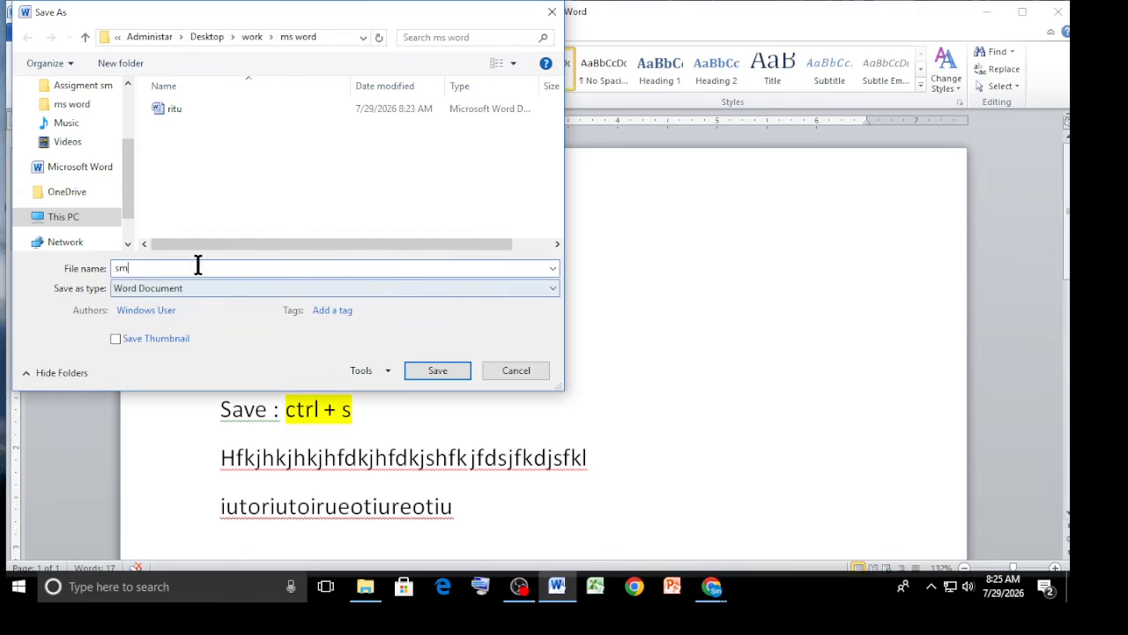
click(432, 368)
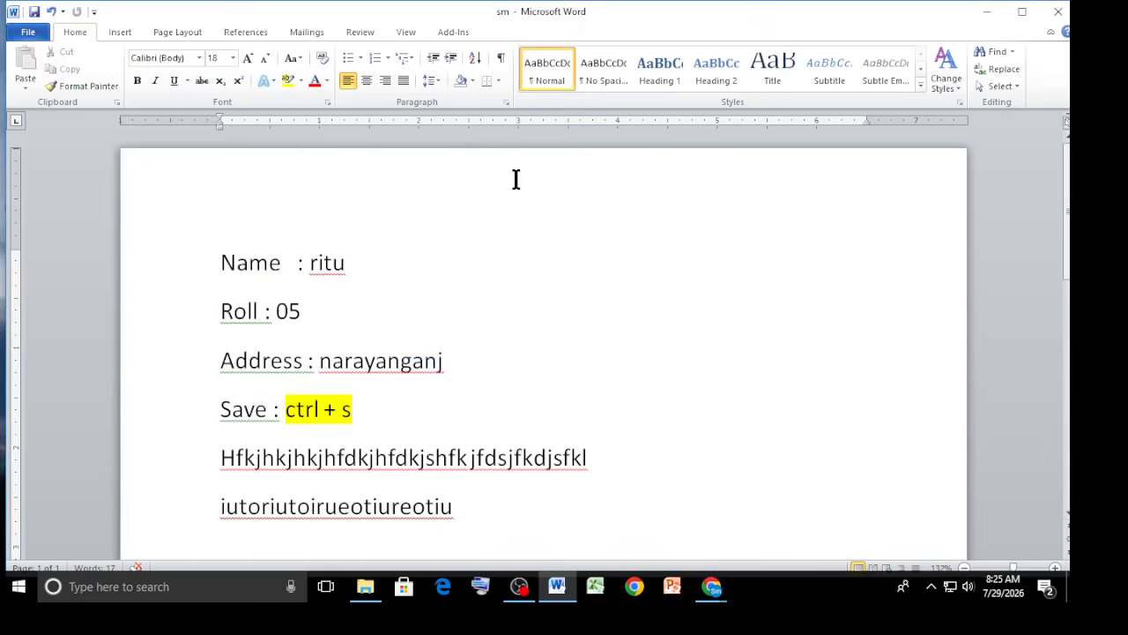
Change the name after "Name :" to Sm and the roll number to 06.
drag(354, 263, 309, 263)
key(BackSpace)
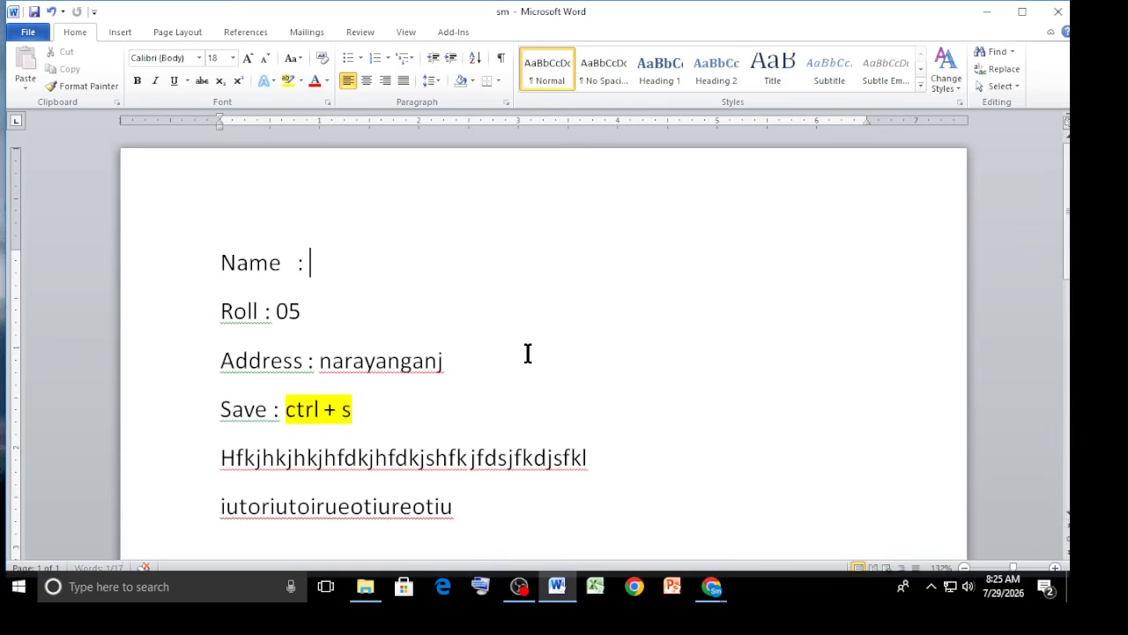
text(Sm)
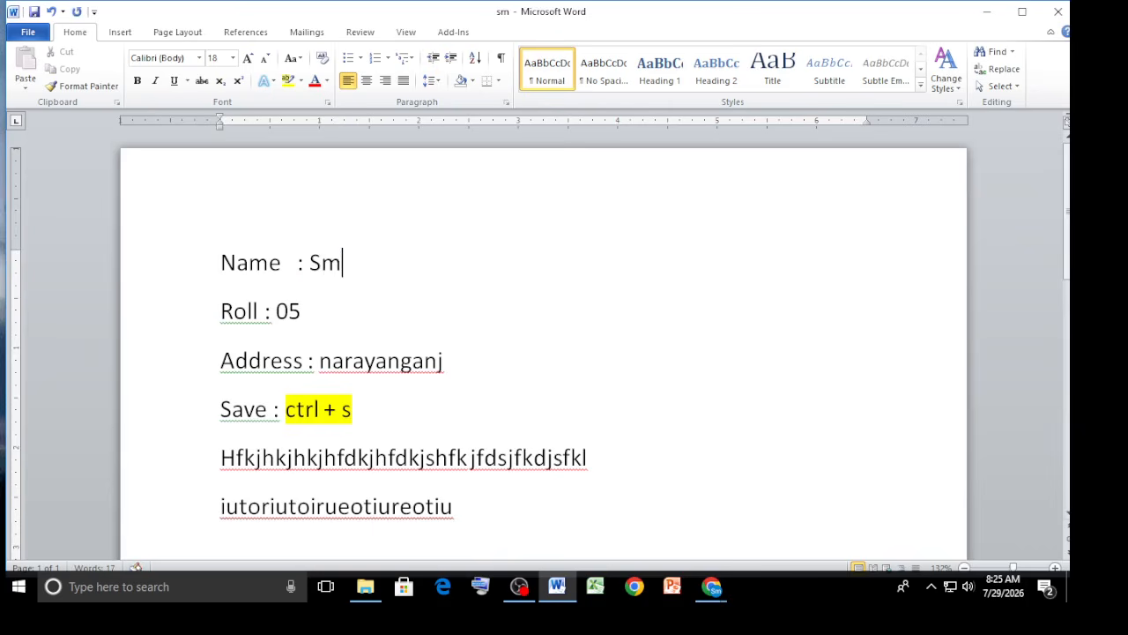
drag(309, 312, 295, 310)
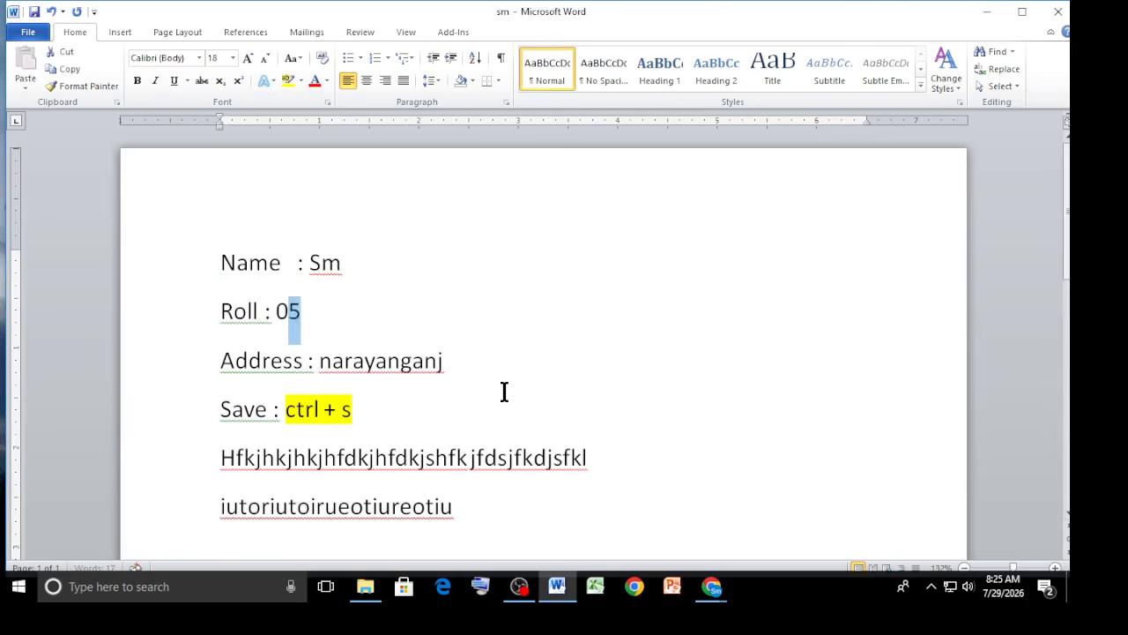
key(BackSpace)
text(6)
Replace the address text with mohammodpur.
drag(478, 360, 319, 362)
key(BackSpace)
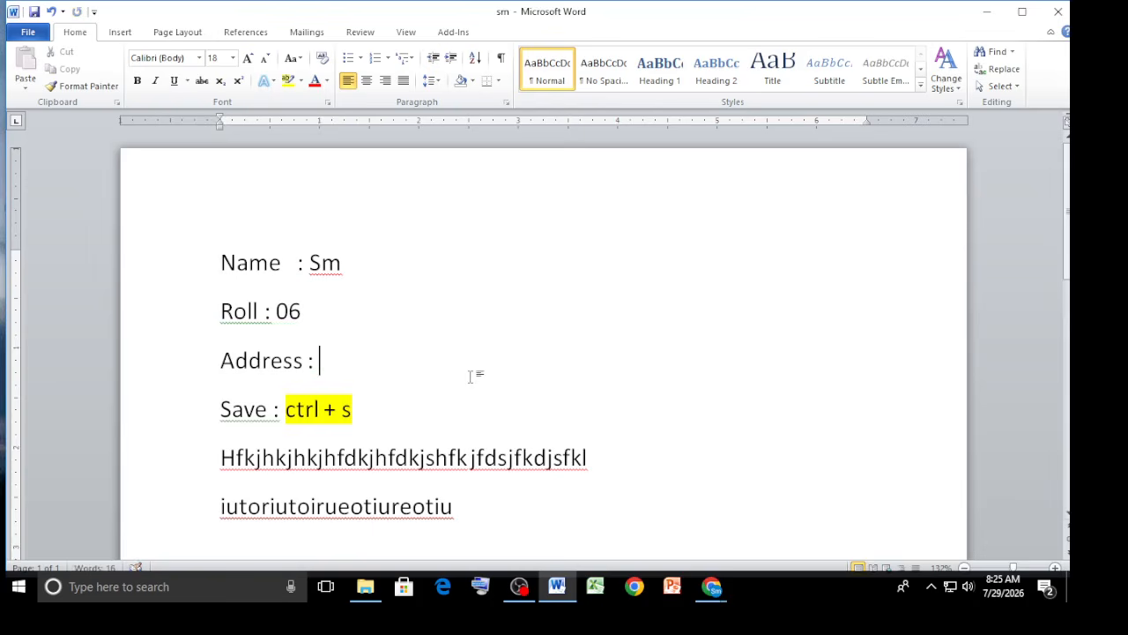
text(mohamadf)
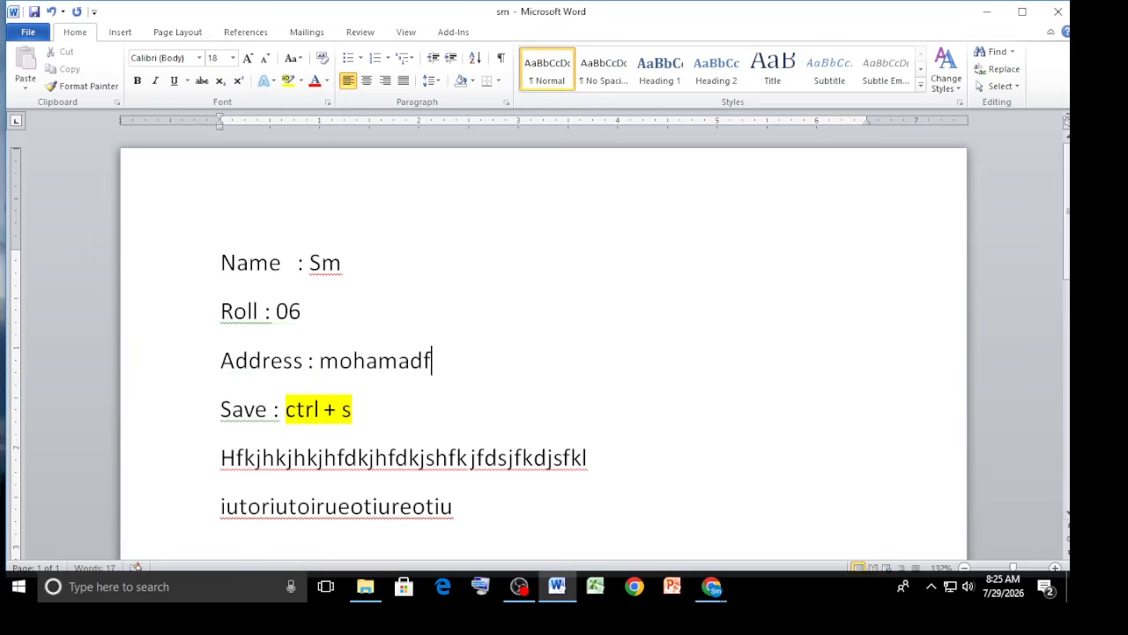
key(BackSpace)
key(BackSpace)
key(BackSpace)
text(ad)
key(BackSpace)
key(BackSpace)
text(modp)
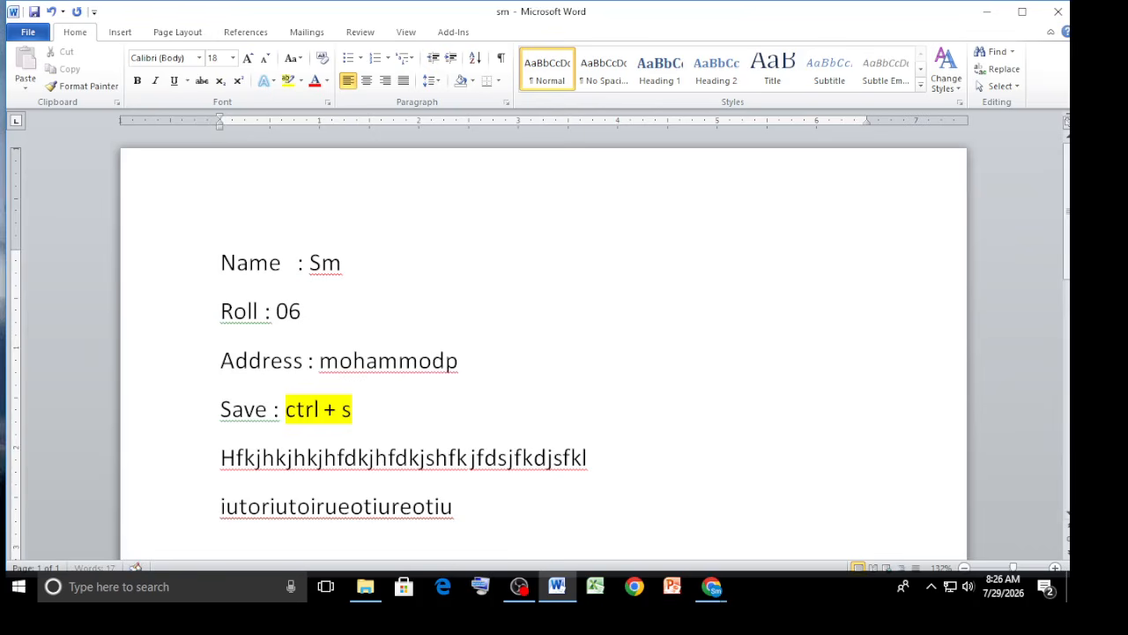
text(ur)
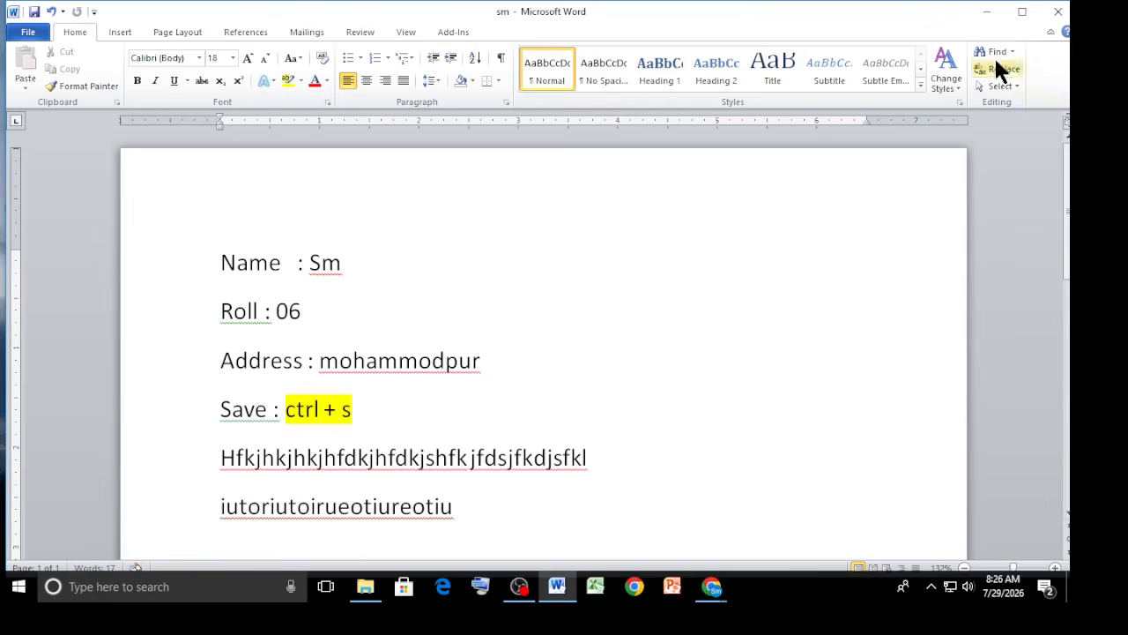
Close the edited sm document, keeping the changes saved.
click(1058, 12)
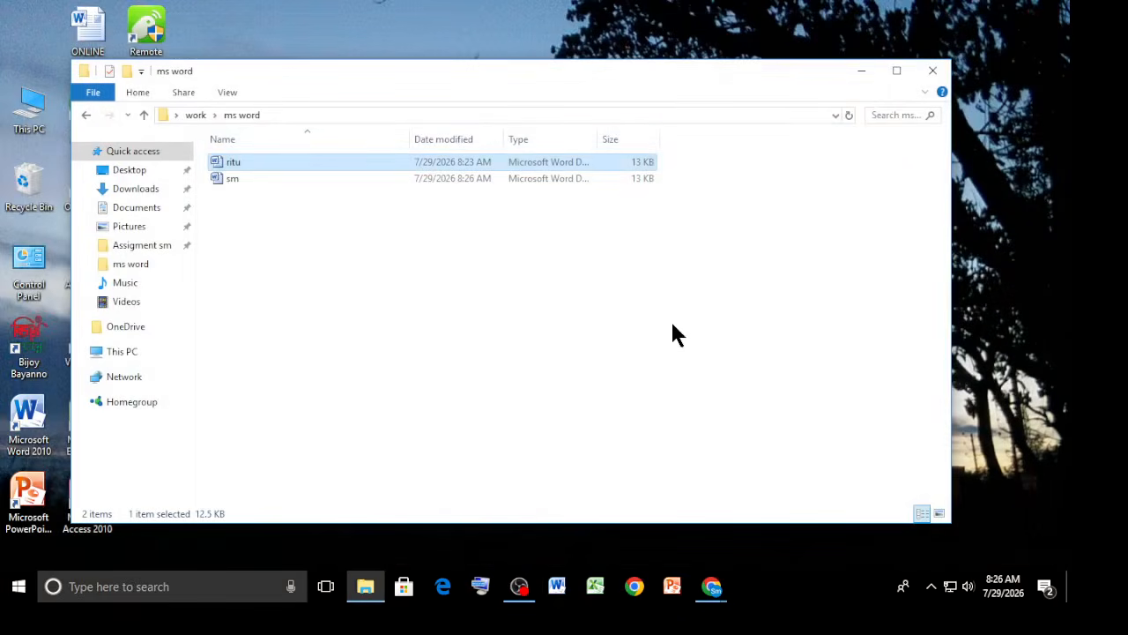
click(672, 334)
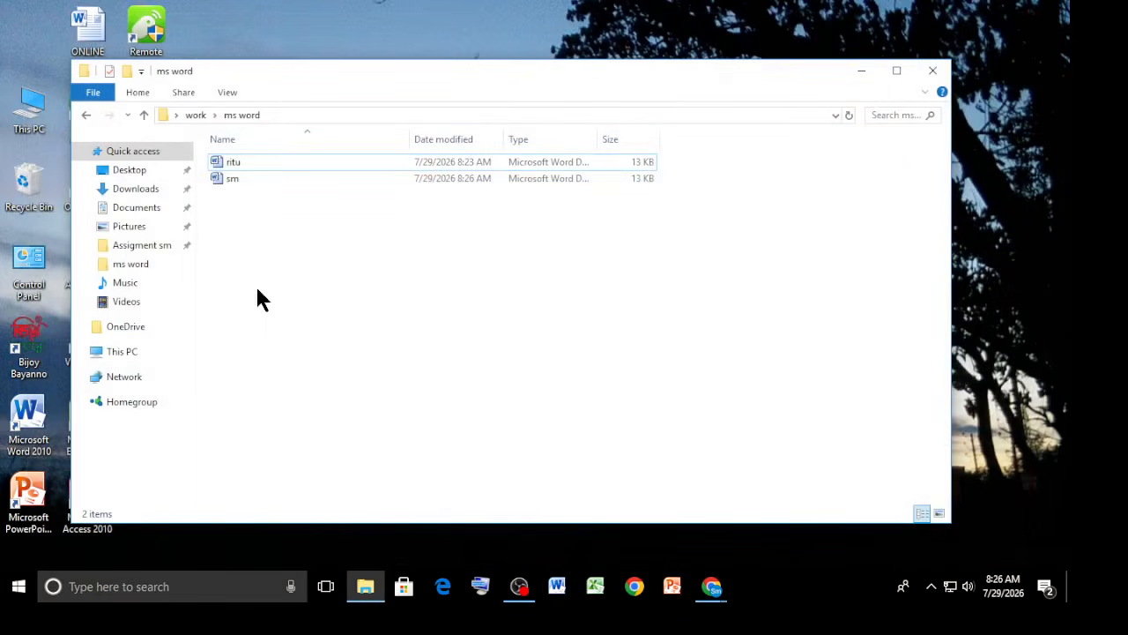
Open the ritu and sm documents from the ms word folder to compare their contents.
double_click(263, 164)
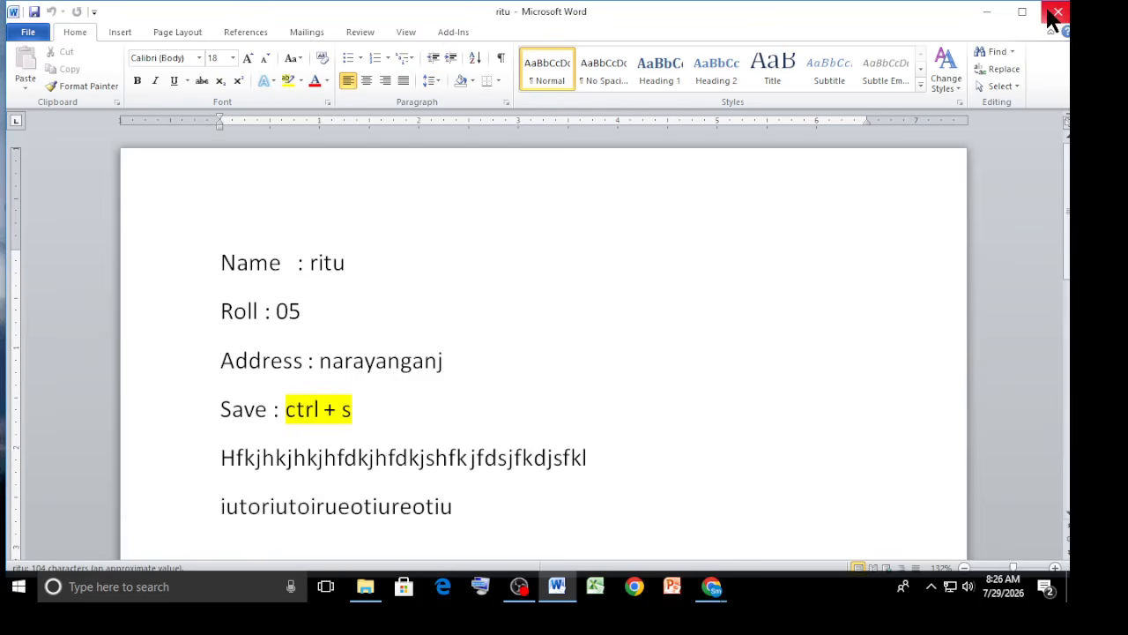
click(1055, 14)
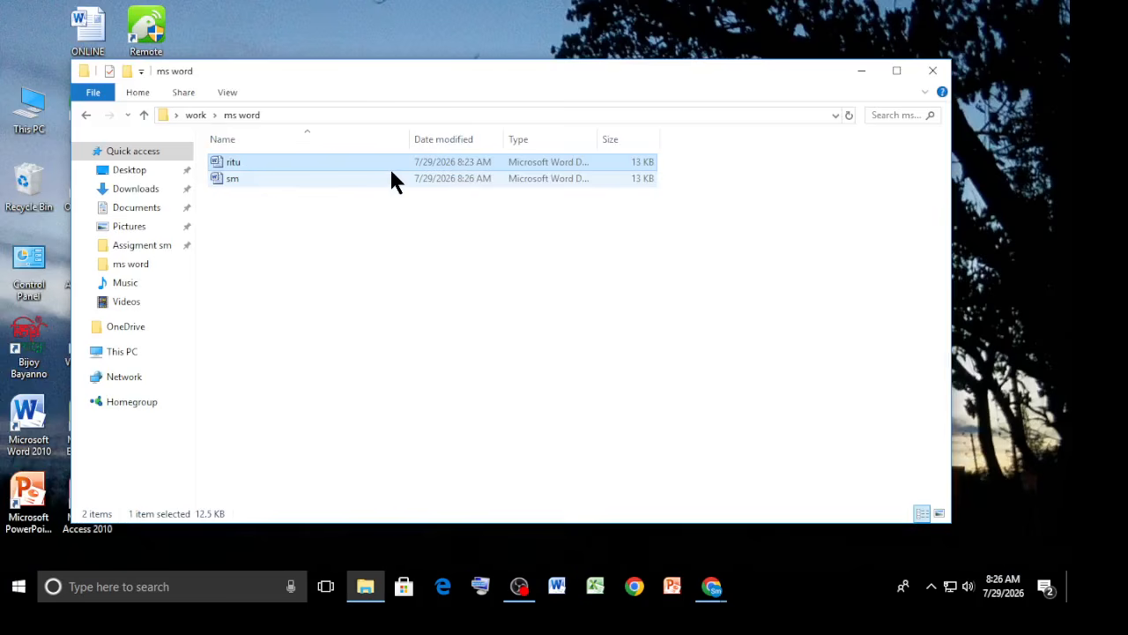
double_click(354, 178)
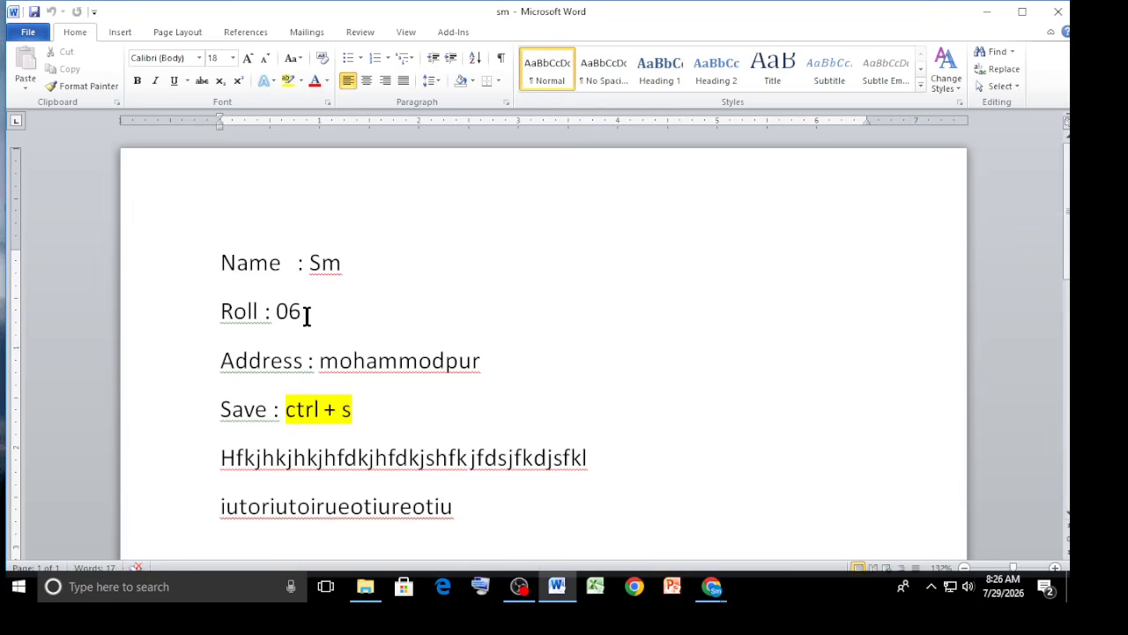
click(989, 12)
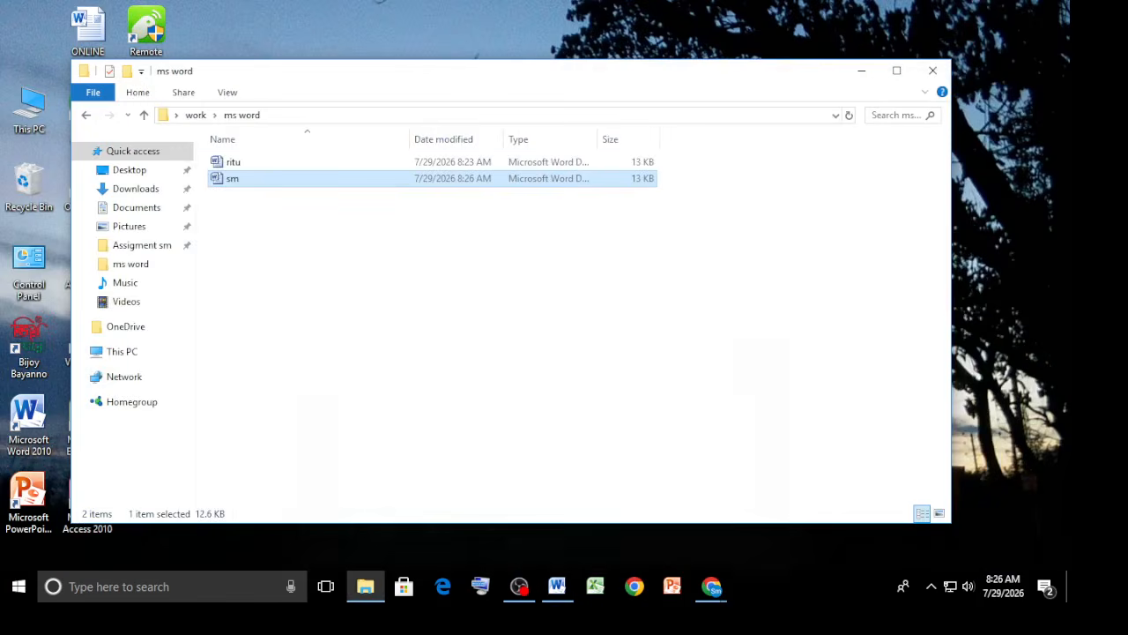
Switch to the Google Meet call and turn on participants' microphones in host controls.
click(712, 586)
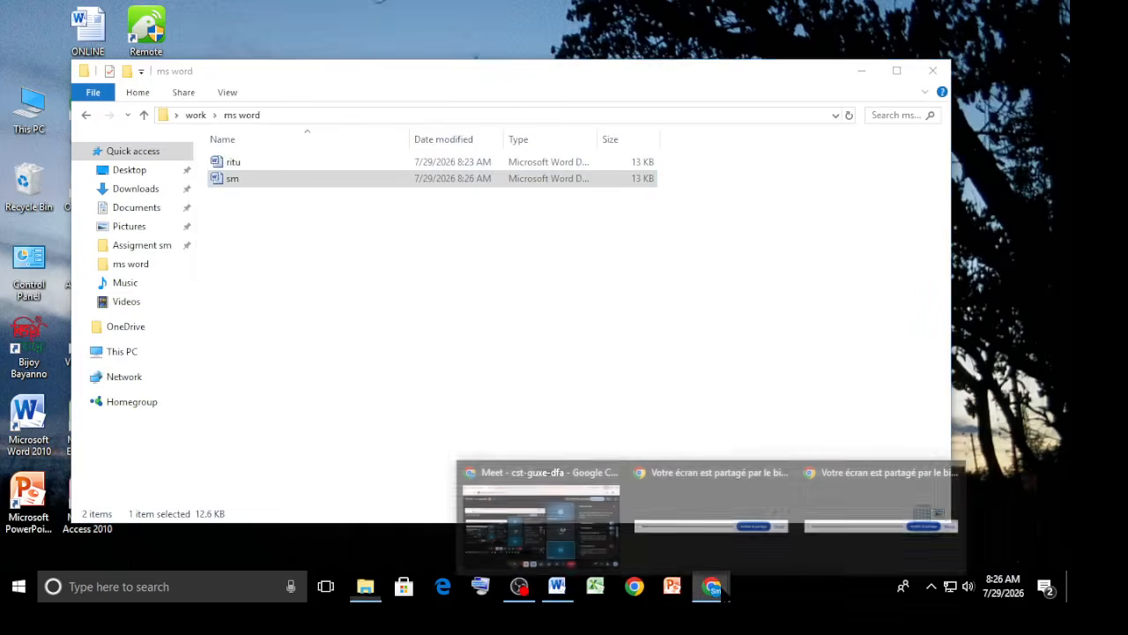
click(592, 539)
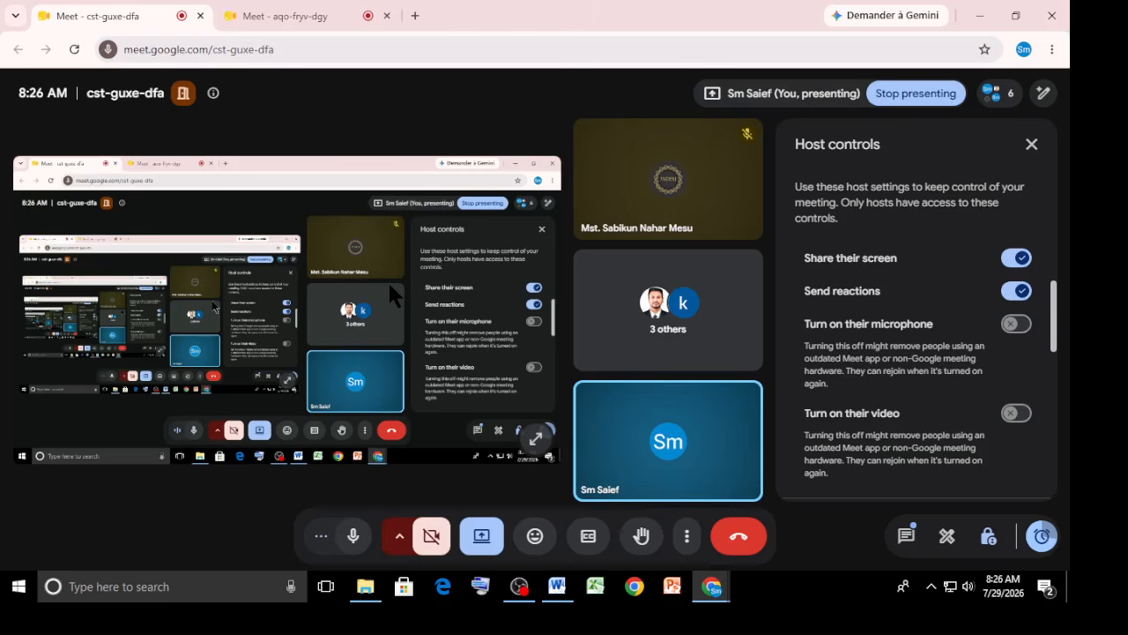
click(1017, 326)
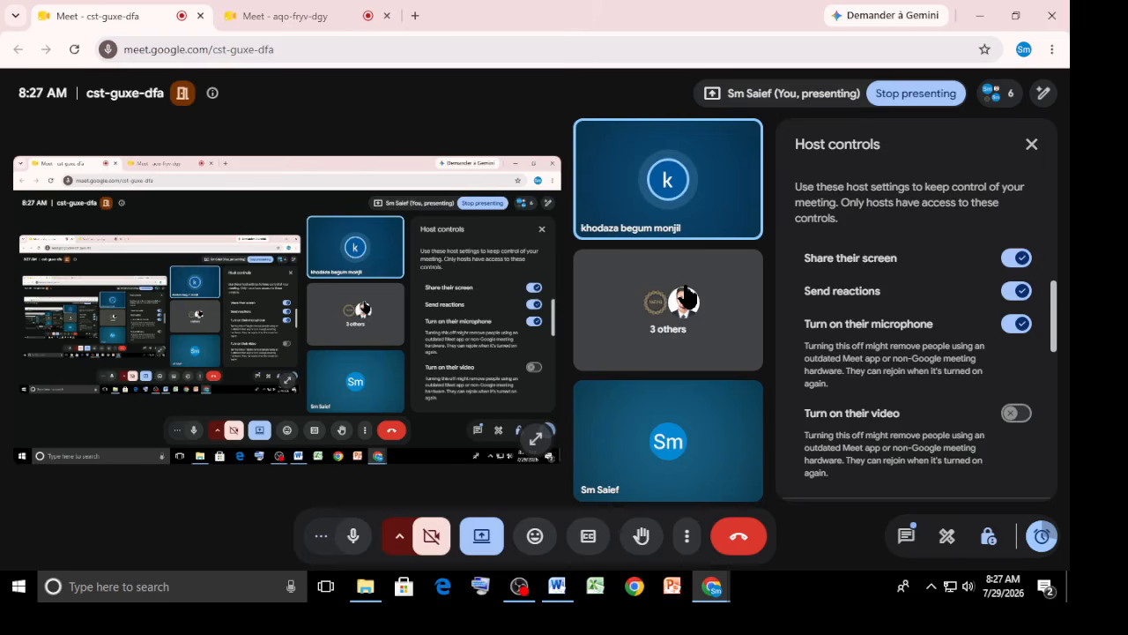
Minimize the browser and folder windows and bring back the sm document.
click(985, 16)
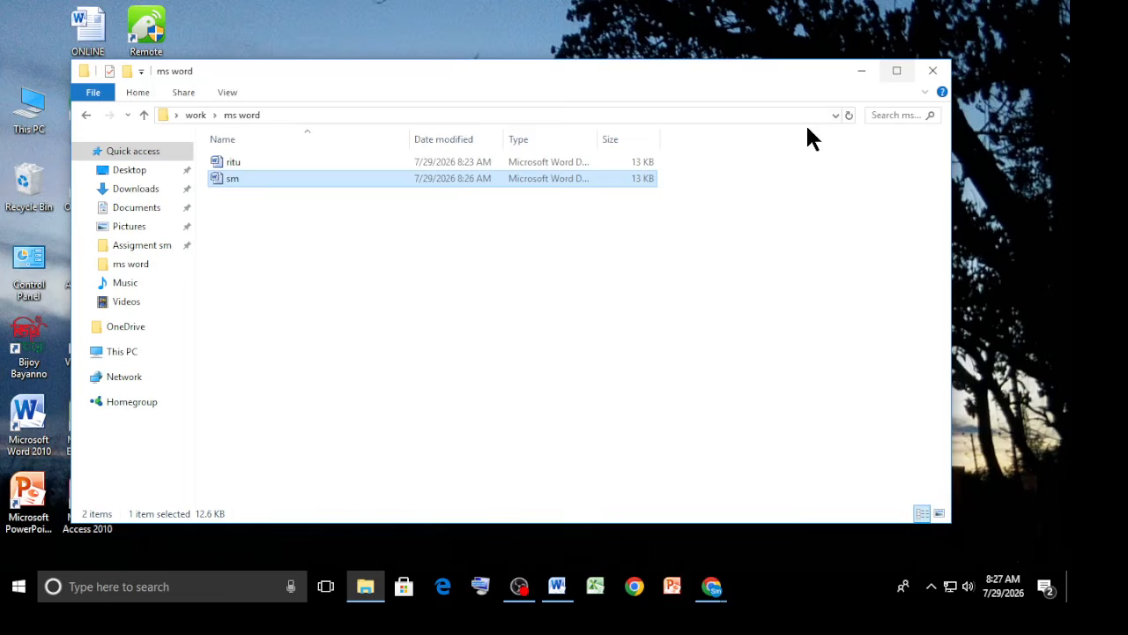
click(861, 71)
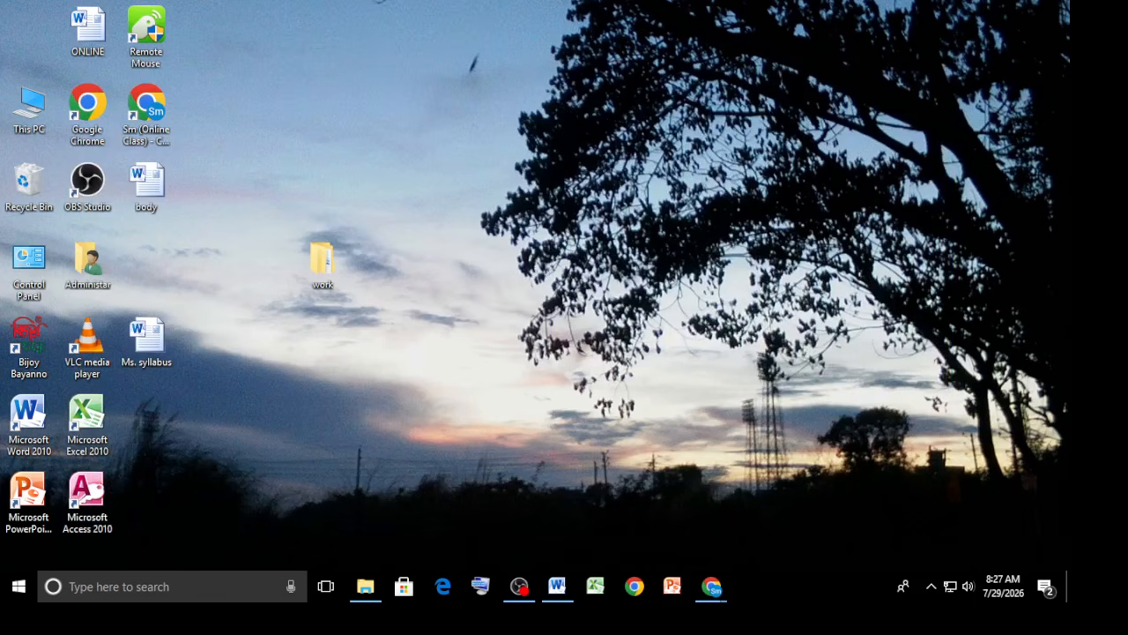
click(557, 586)
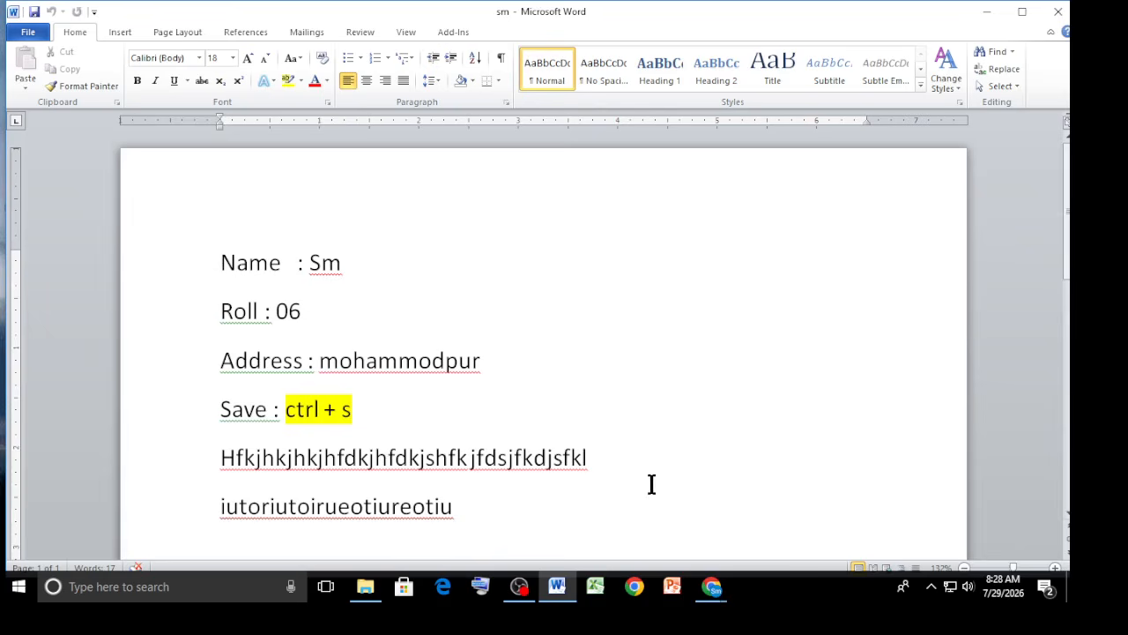
Switch briefly to the other Google Meet tab, then return to the sm document.
mouse_move(712, 586)
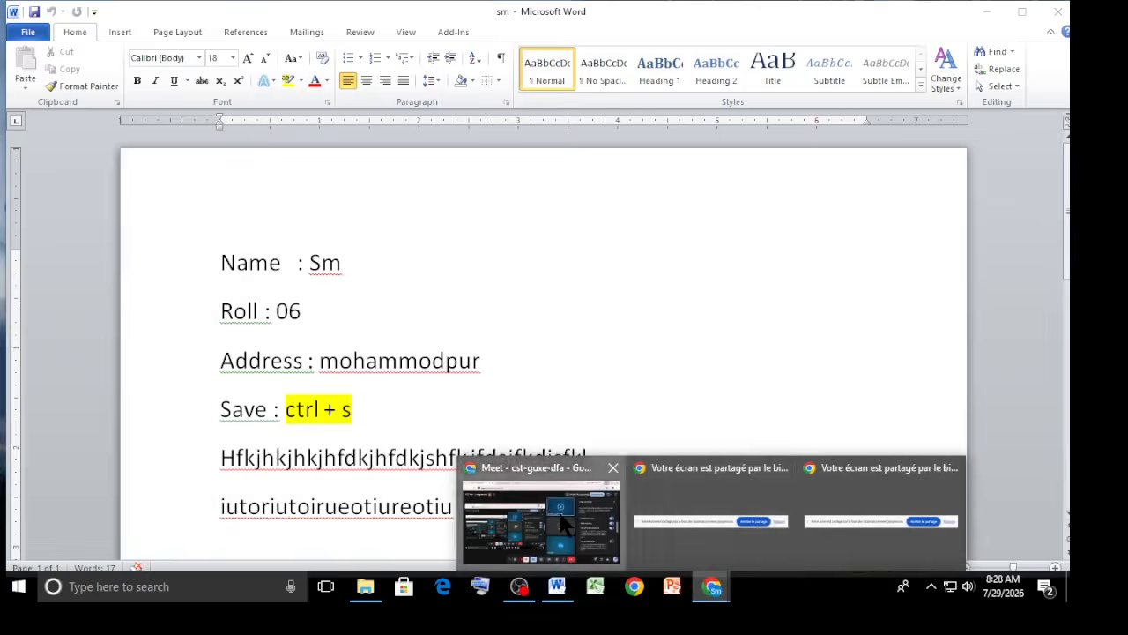
click(558, 509)
mouse_move(619, 401)
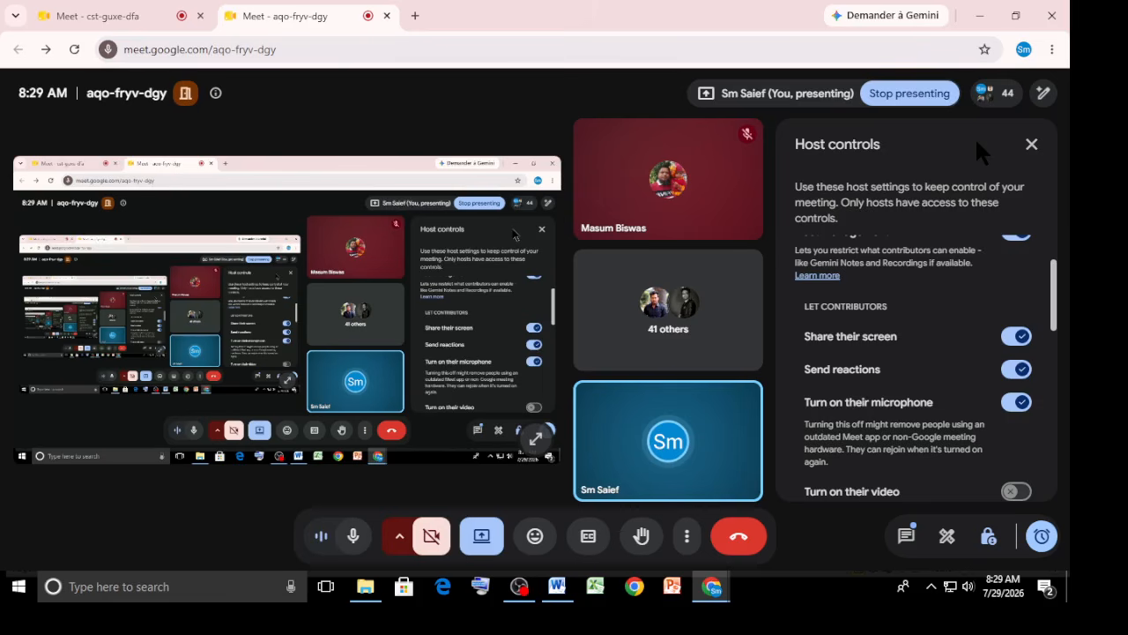
click(936, 97)
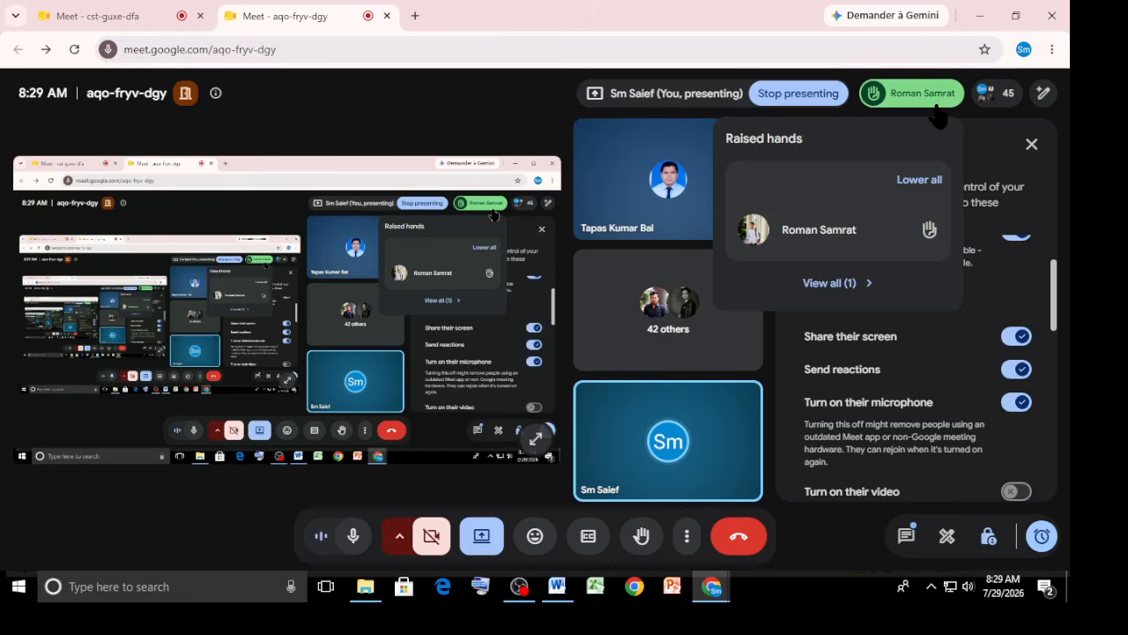
click(557, 586)
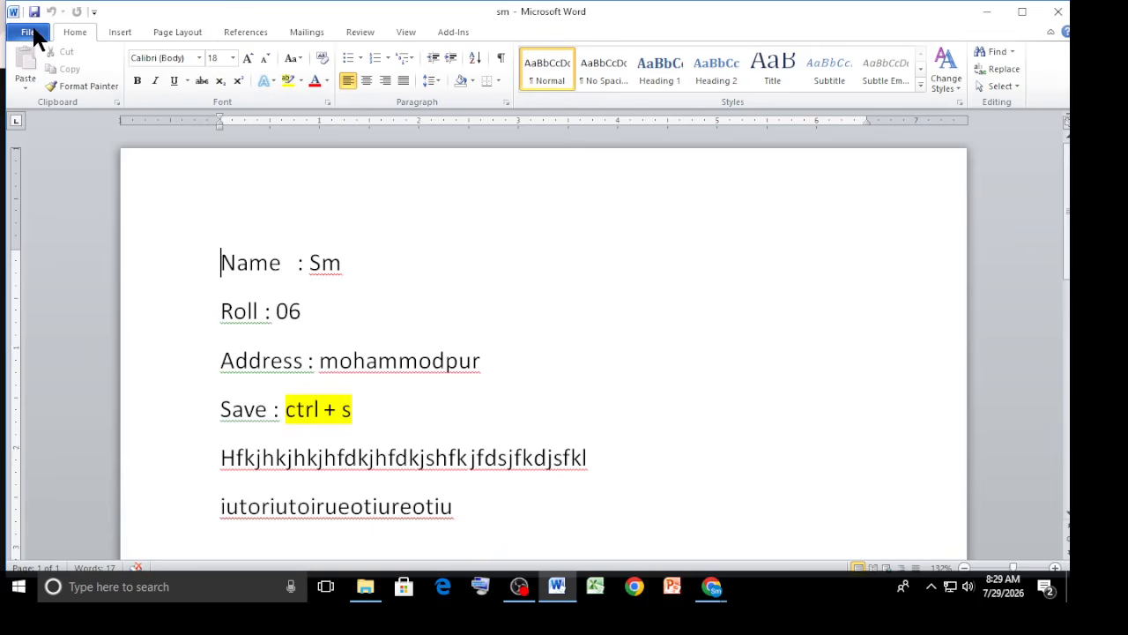
Save the document as rk in the ms word folder and undo the last edit.
key(F12)
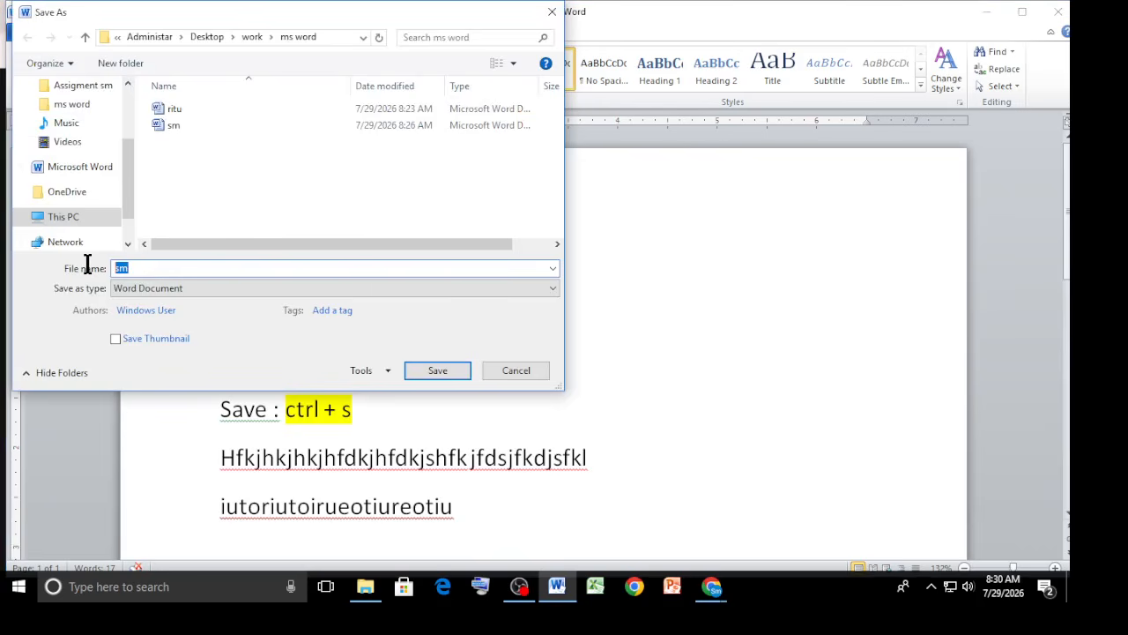
text(rk)
key(Return)
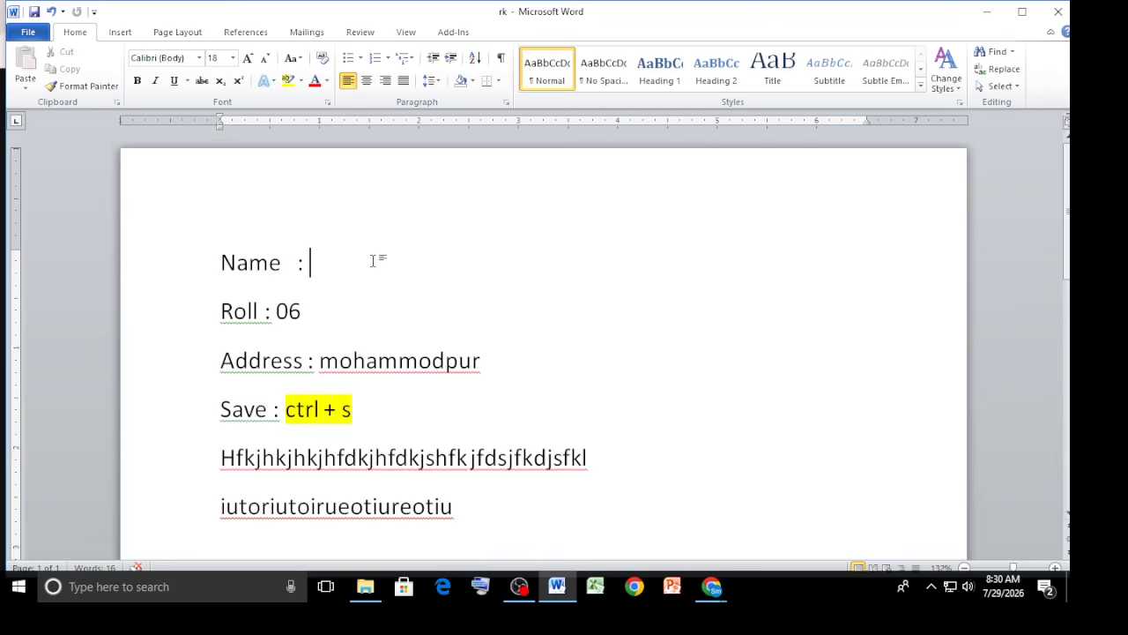
key(ctrl+z)
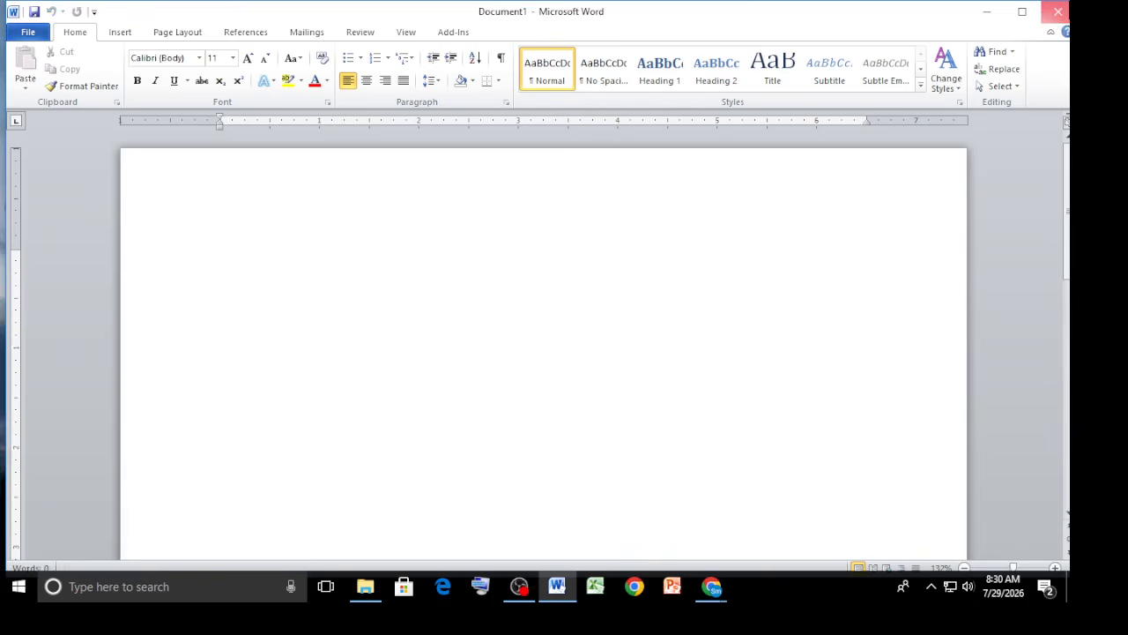
Close the blank Word document and minimize the ms word folder window.
click(1058, 11)
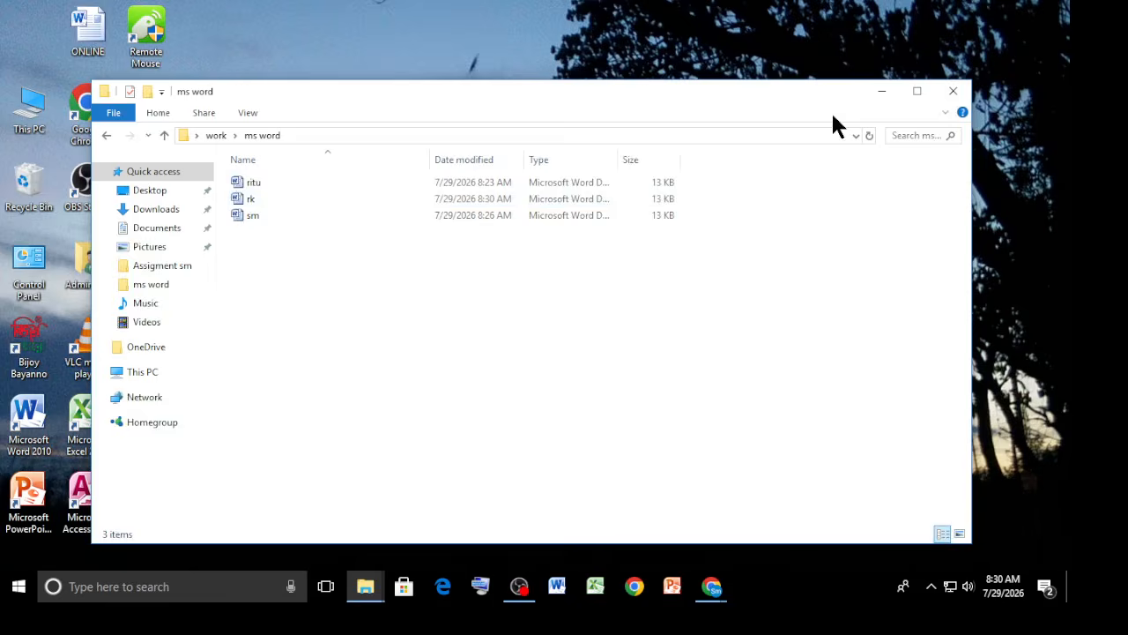
click(881, 92)
Switch to the Google Meet call and turn off participants' microphones in host controls.
mouse_move(712, 586)
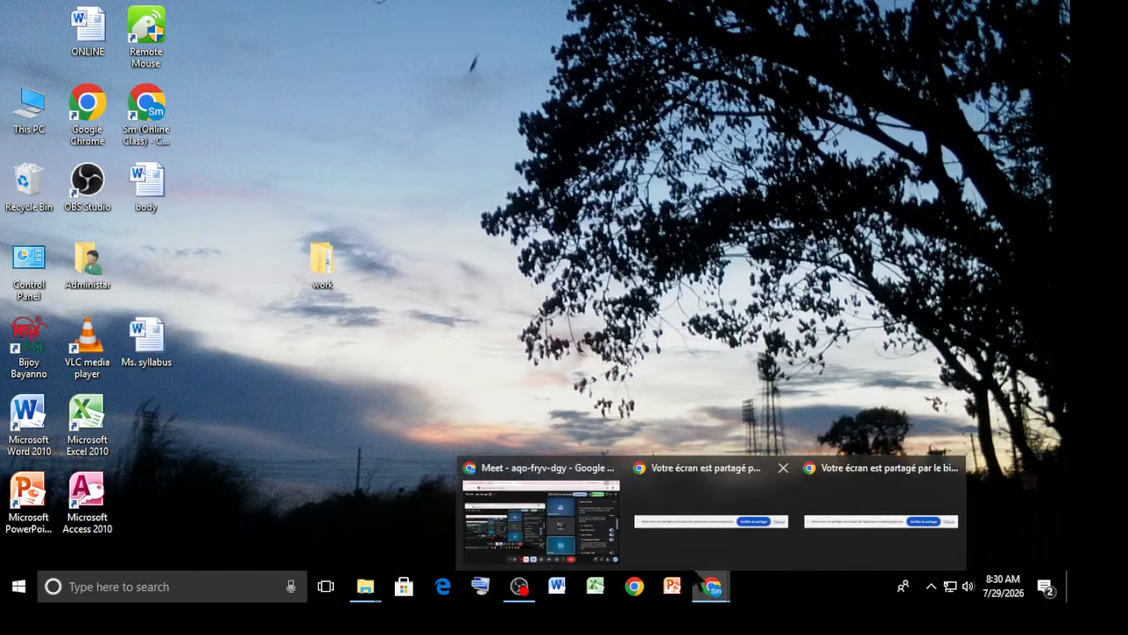
click(547, 515)
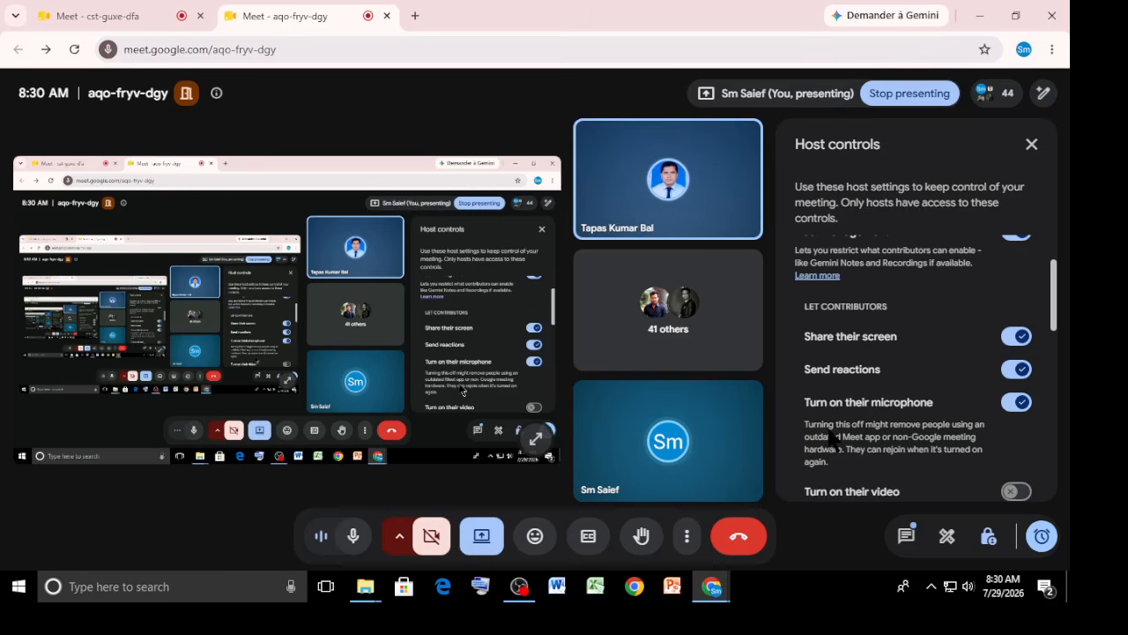
click(1019, 405)
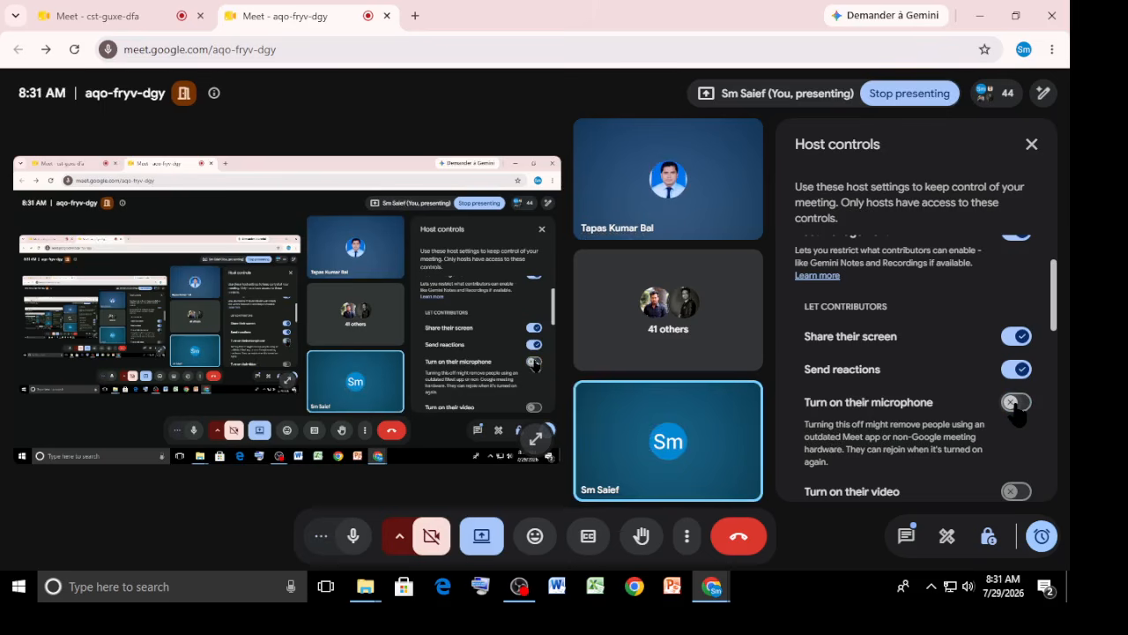
Show the desktop, move the work folder to a new spot, and rename it 123456.
key(super+d)
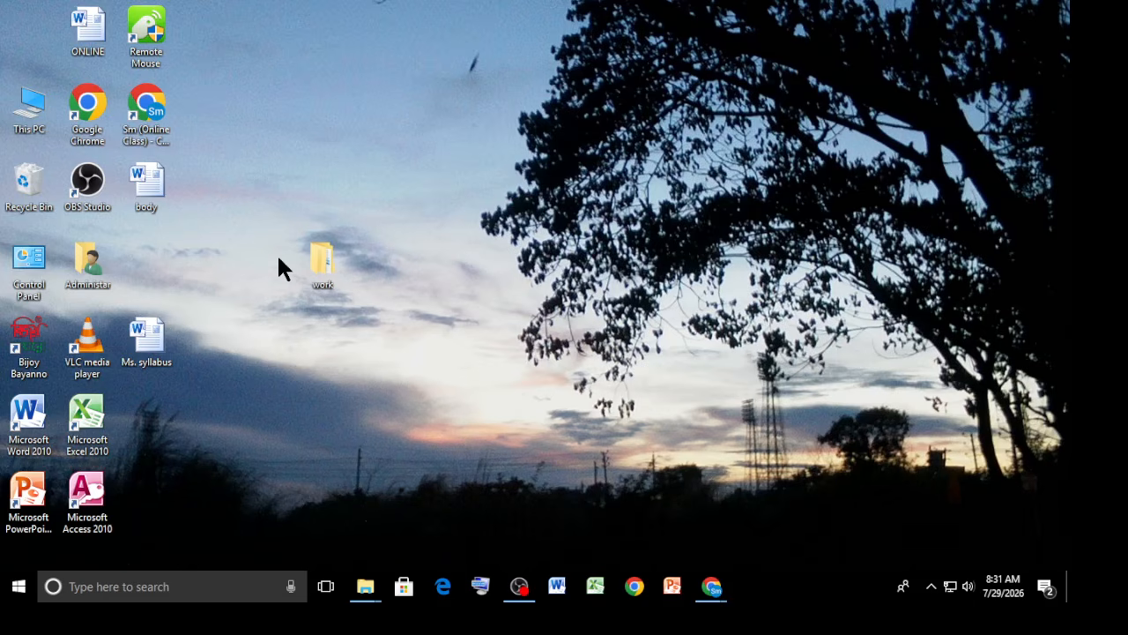
drag(323, 267, 440, 267)
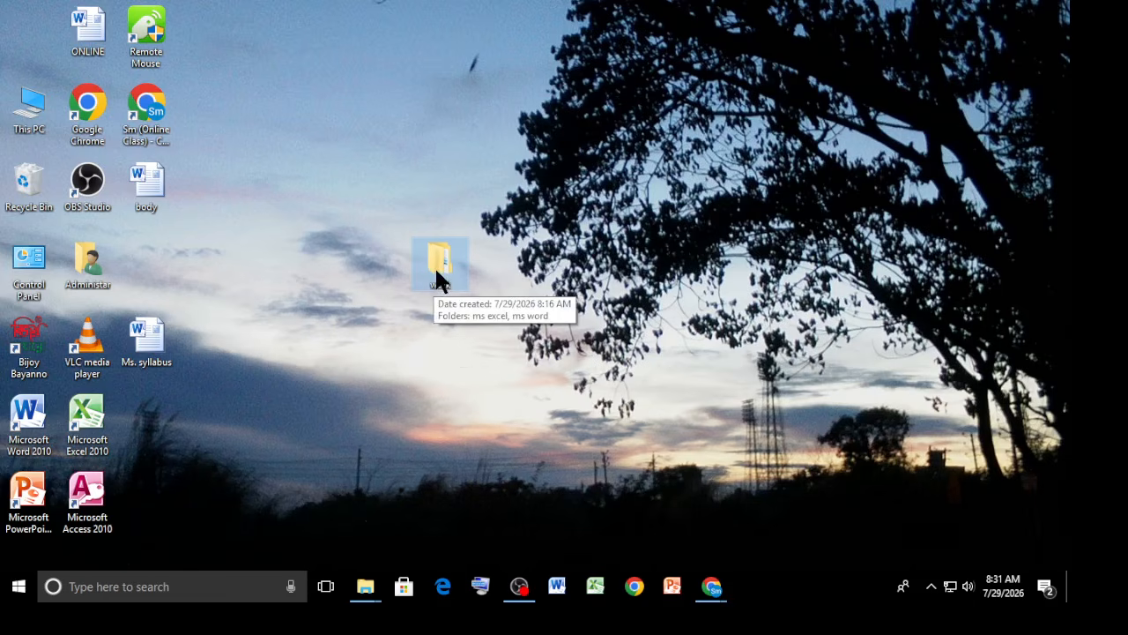
right_click(436, 271)
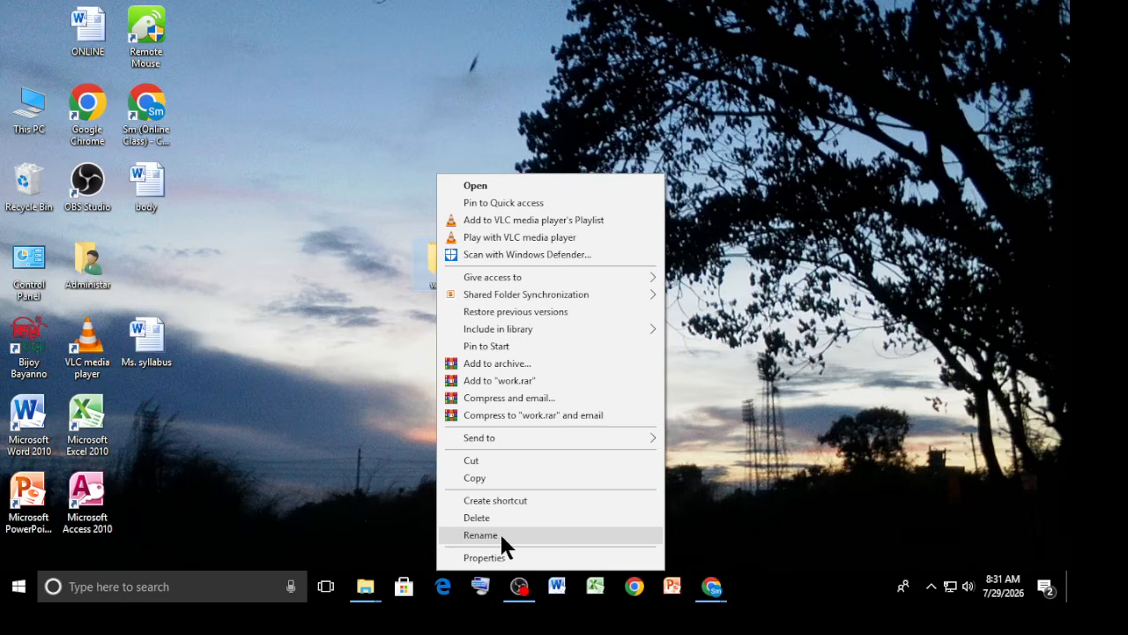
click(422, 288)
right_click(441, 263)
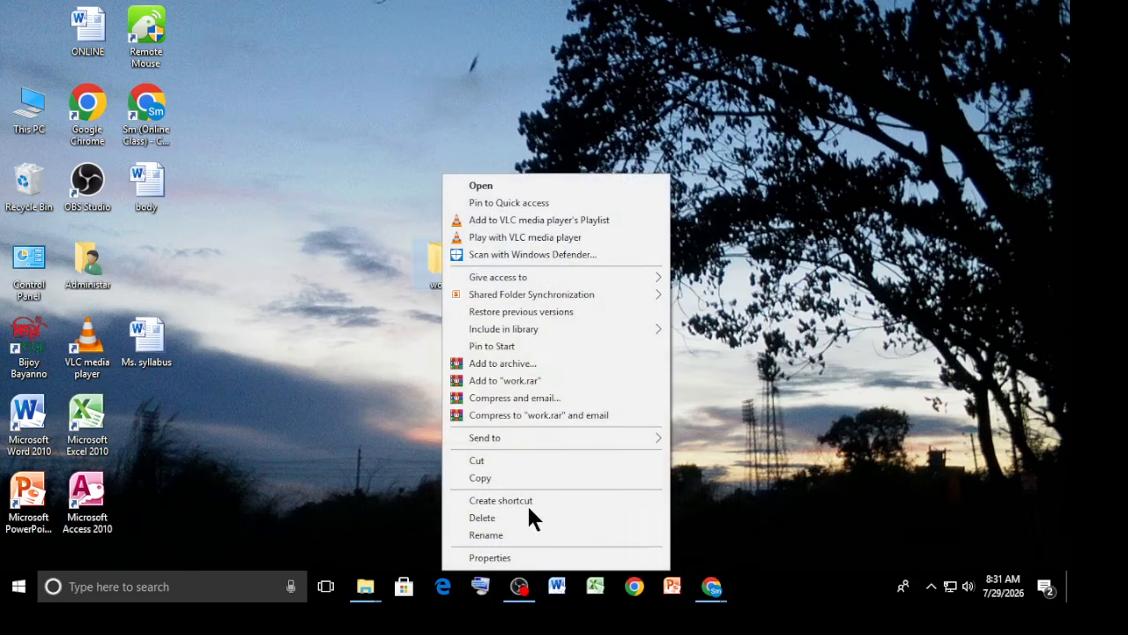
click(487, 535)
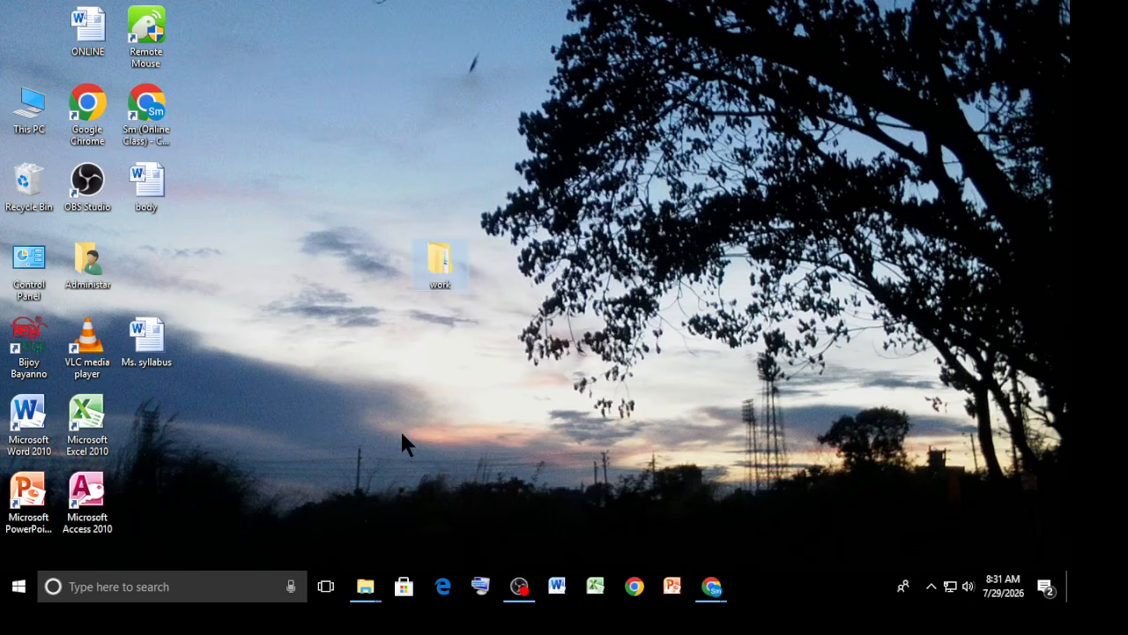
right_click(441, 267)
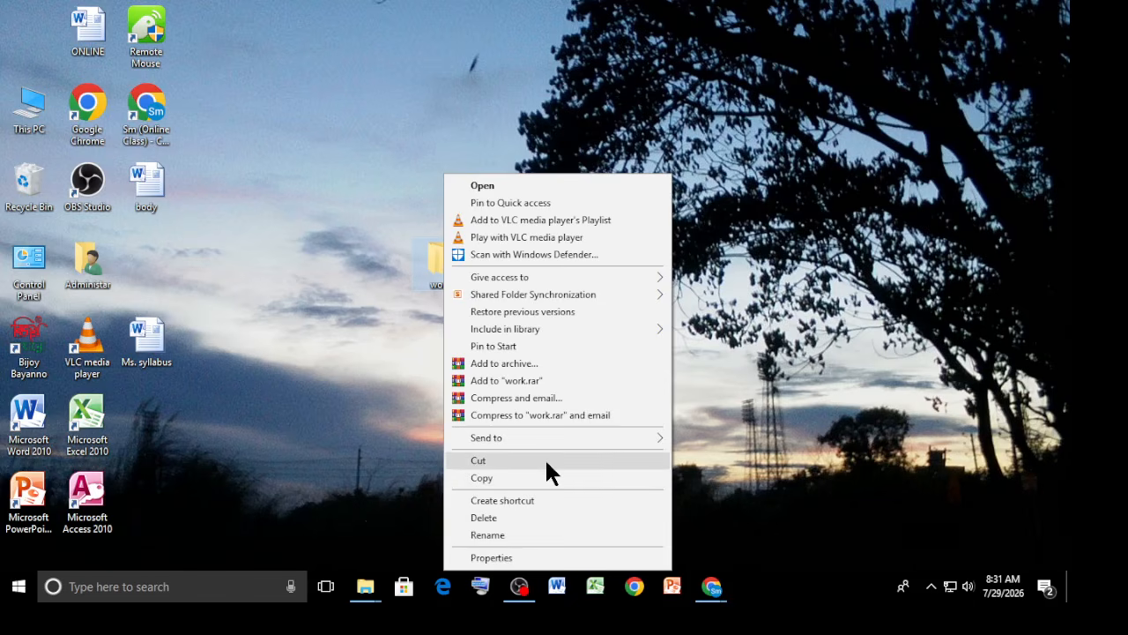
click(534, 535)
key(BackSpace)
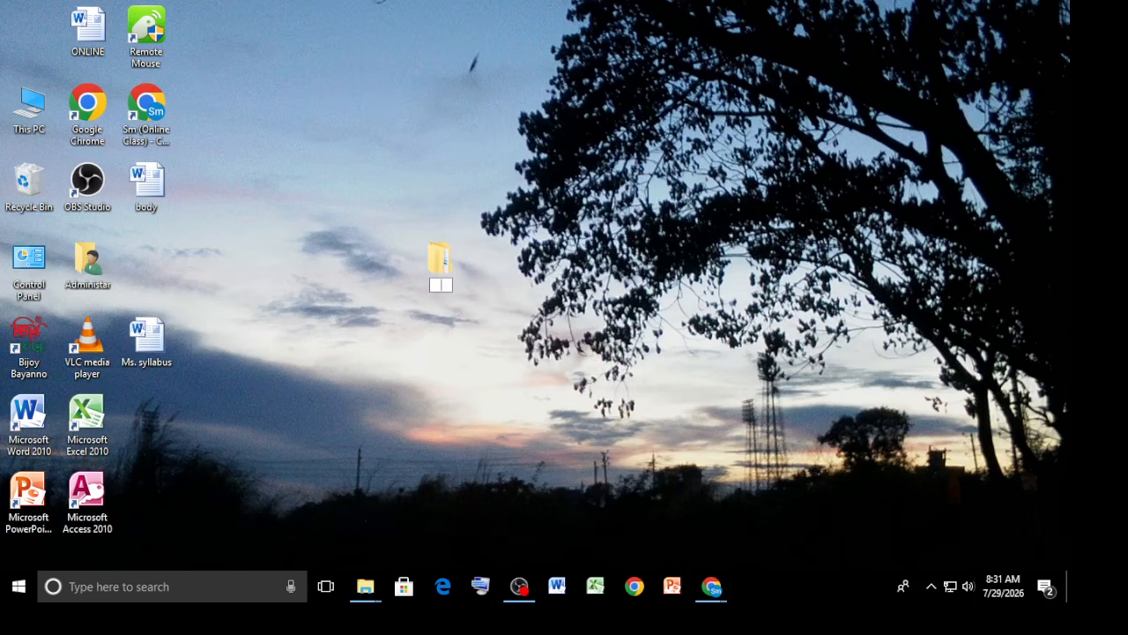
text(123456)
key(Return)
Open the 123456 folder, enter rename mode on the ms excel subfolder, and minimize the window.
click(366, 388)
double_click(434, 266)
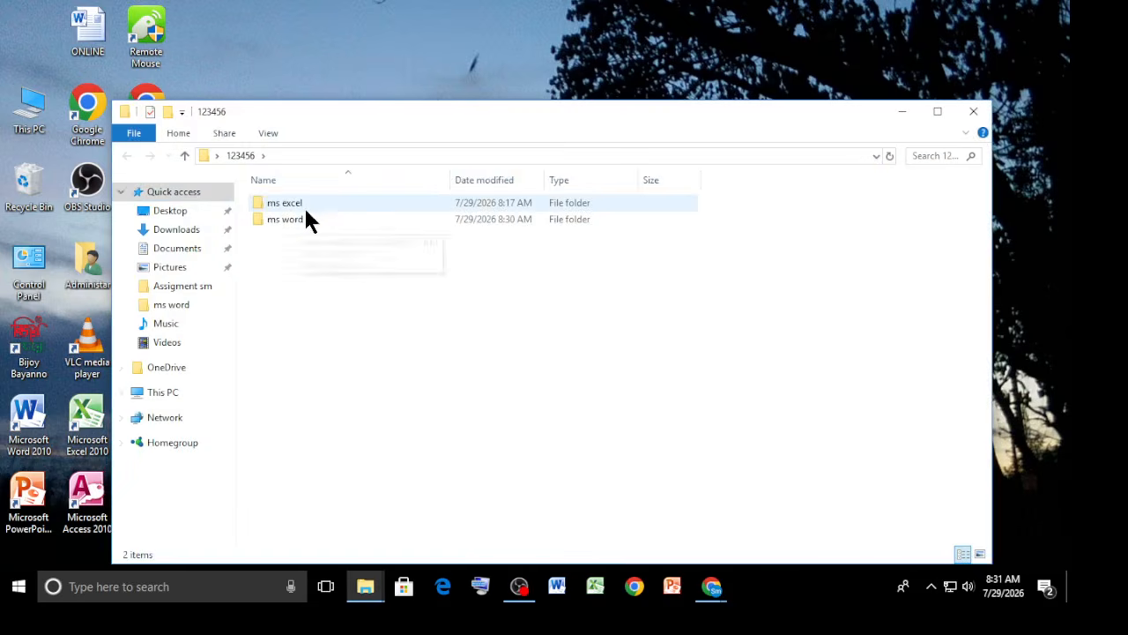
right_click(305, 210)
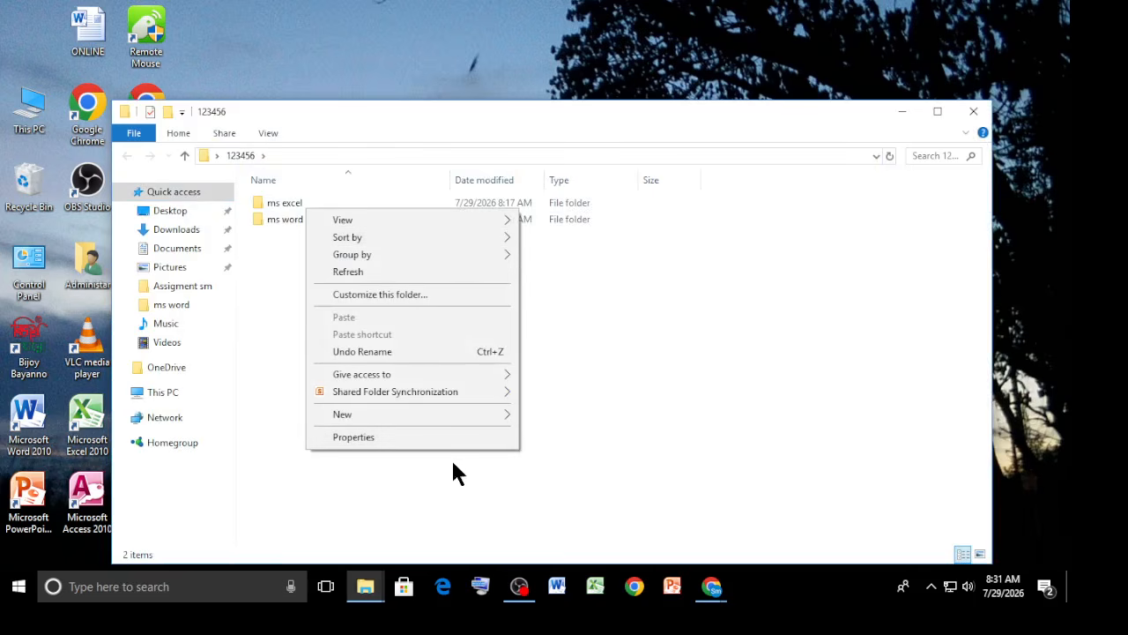
click(474, 466)
right_click(303, 209)
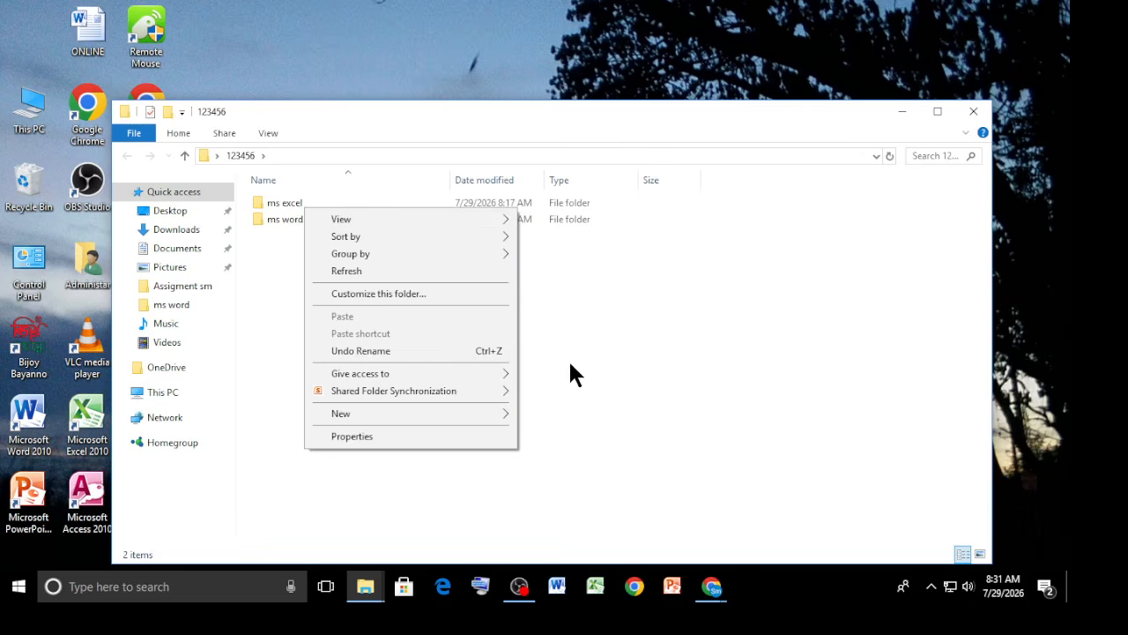
click(555, 372)
click(292, 203)
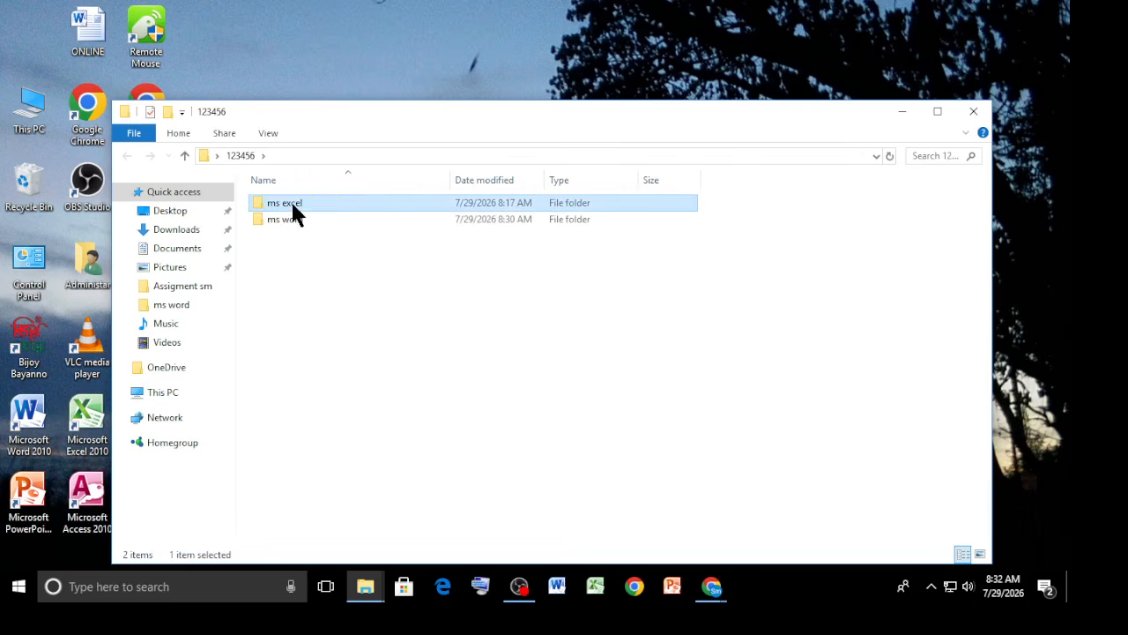
right_click(293, 205)
click(345, 535)
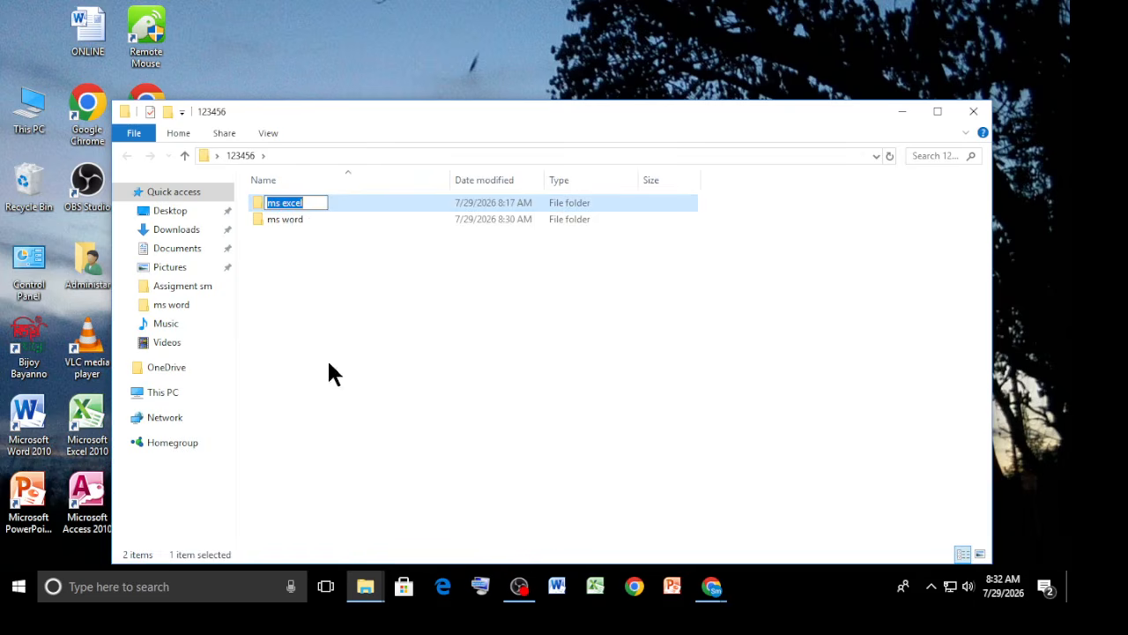
key(Return)
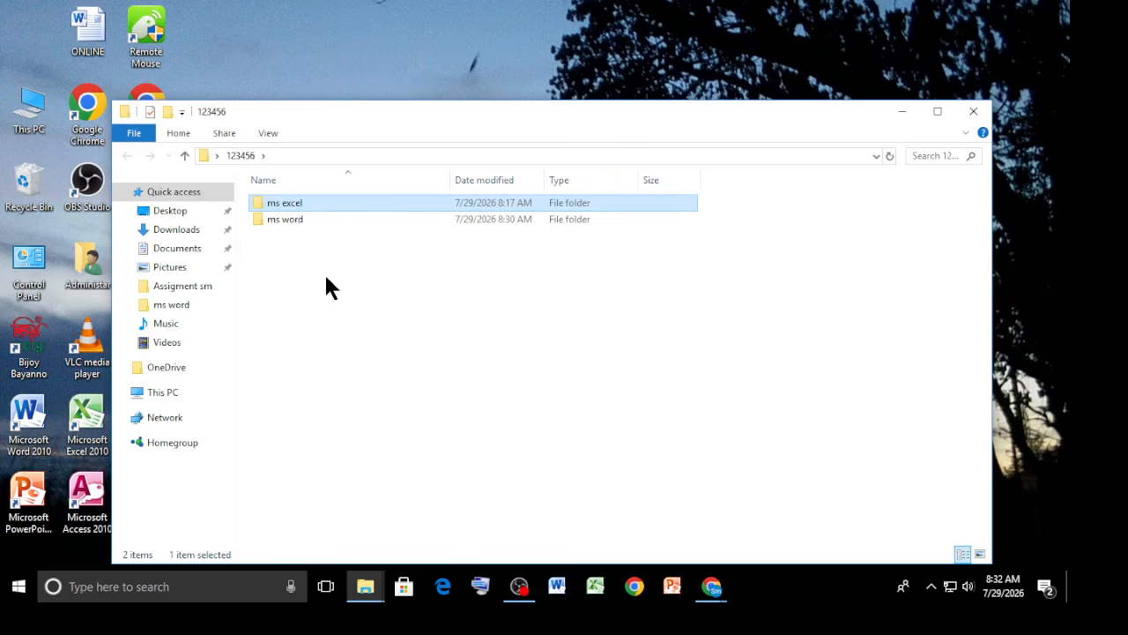
click(900, 112)
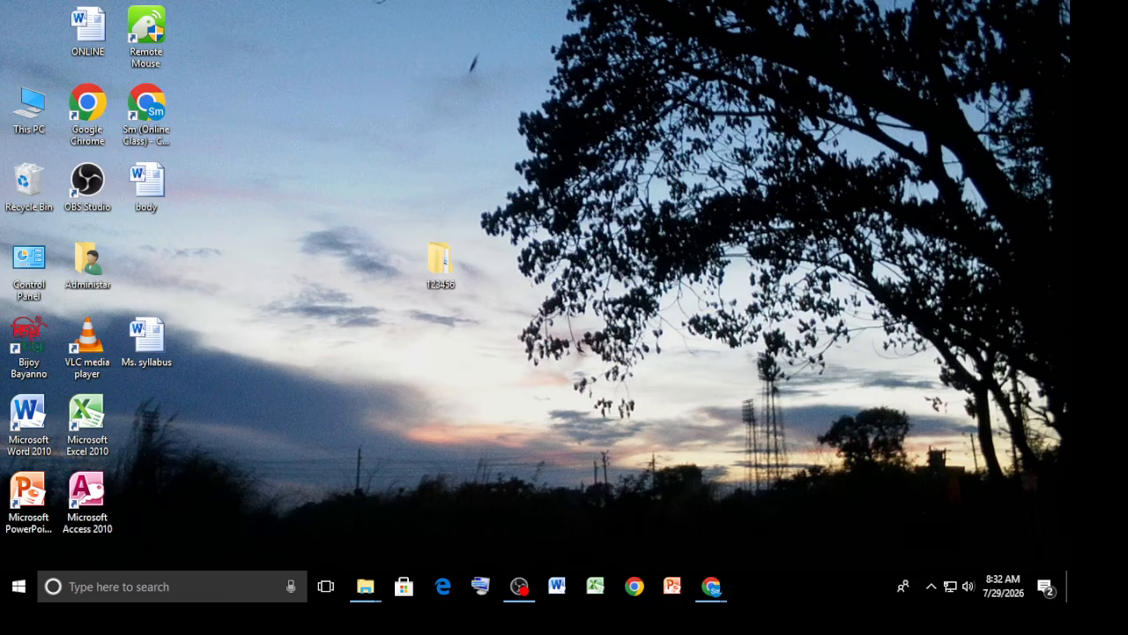
Switch to the browser, open a new tab, and go to My Drive in Google Drive.
mouse_move(712, 587)
click(597, 511)
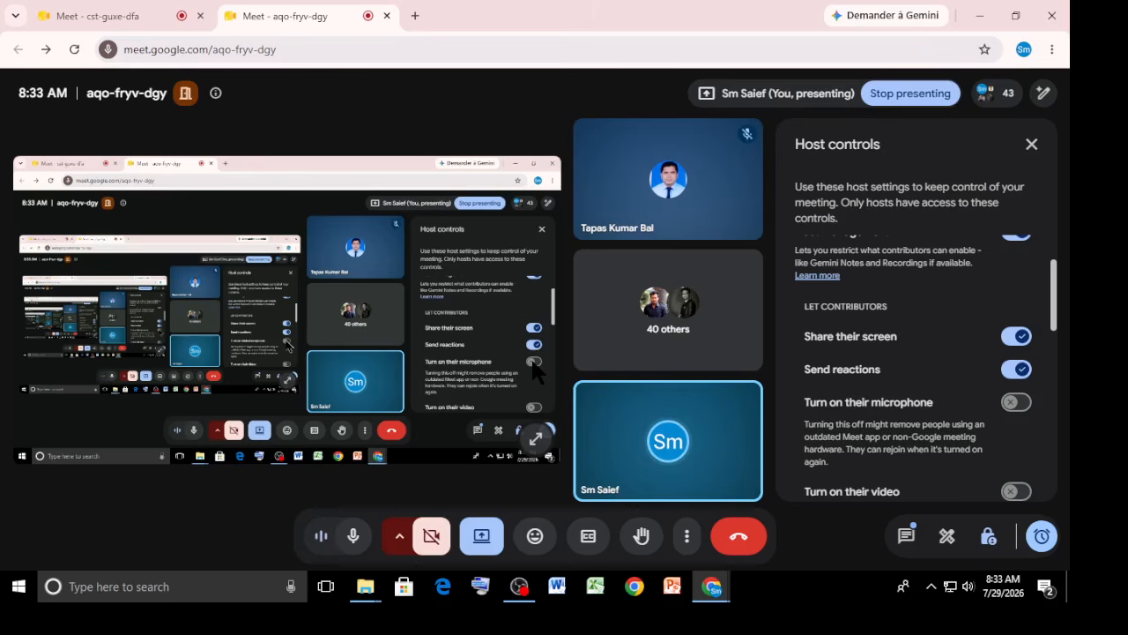
click(414, 16)
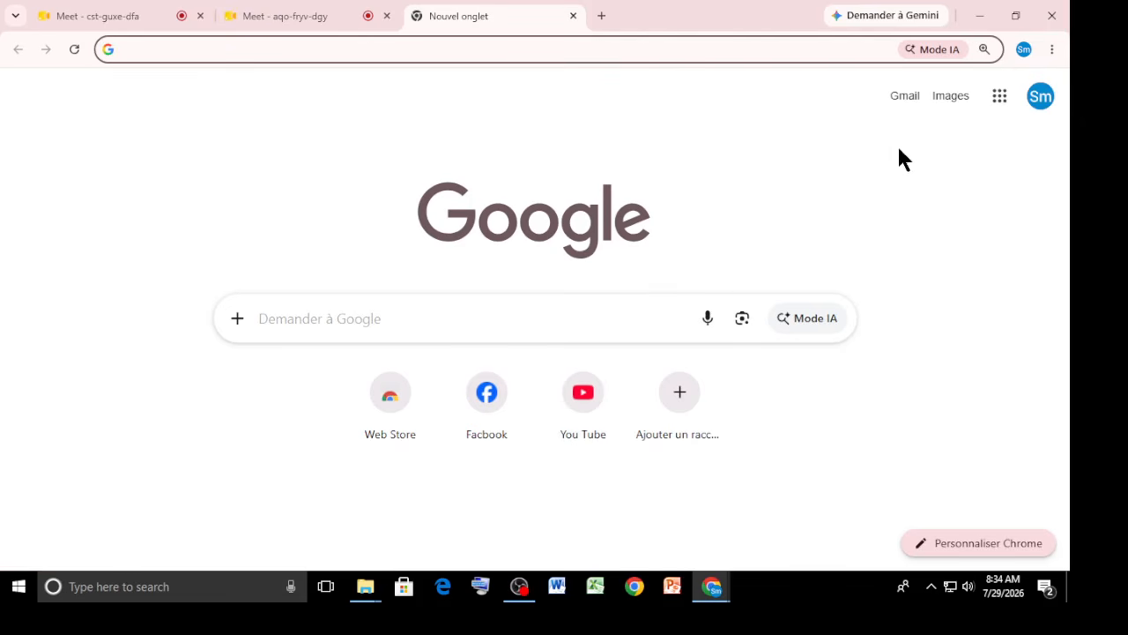
click(1004, 103)
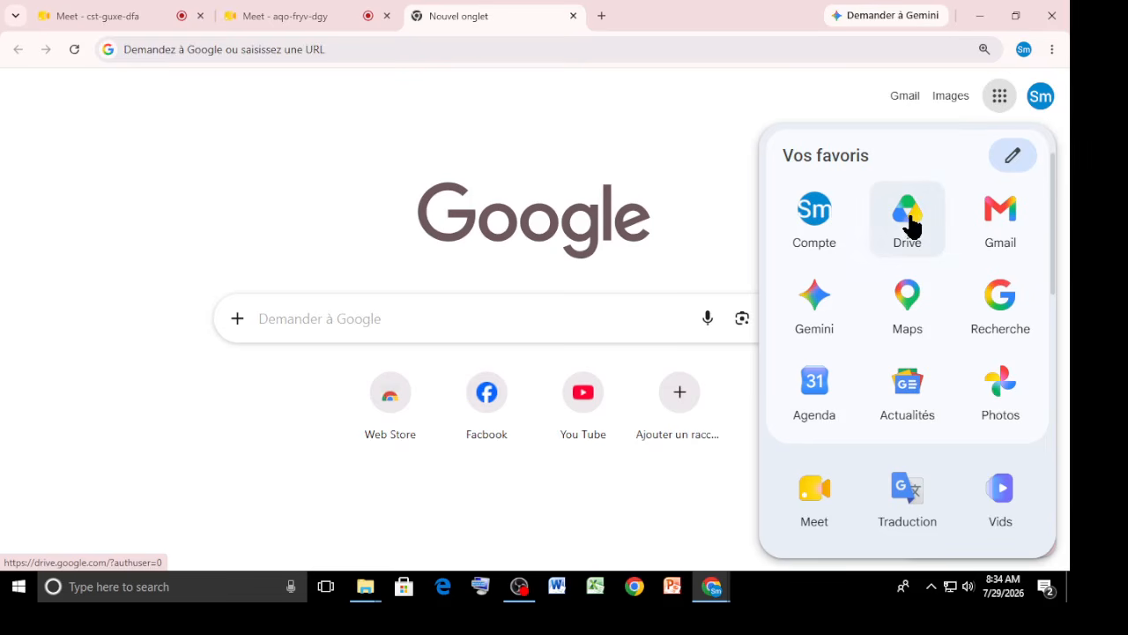
click(913, 213)
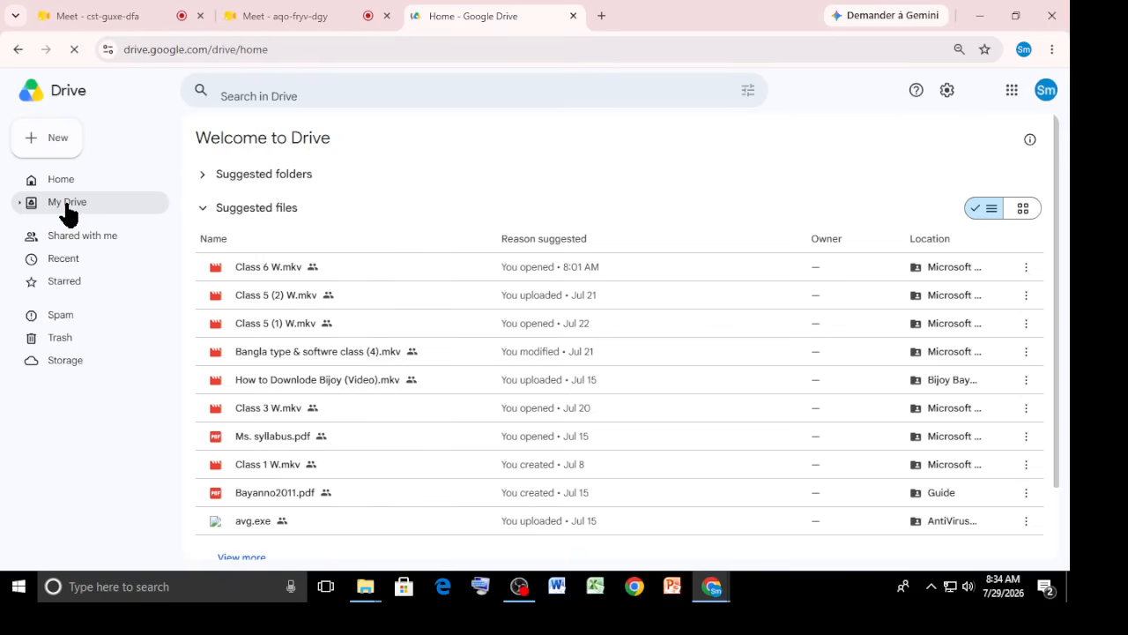
click(68, 209)
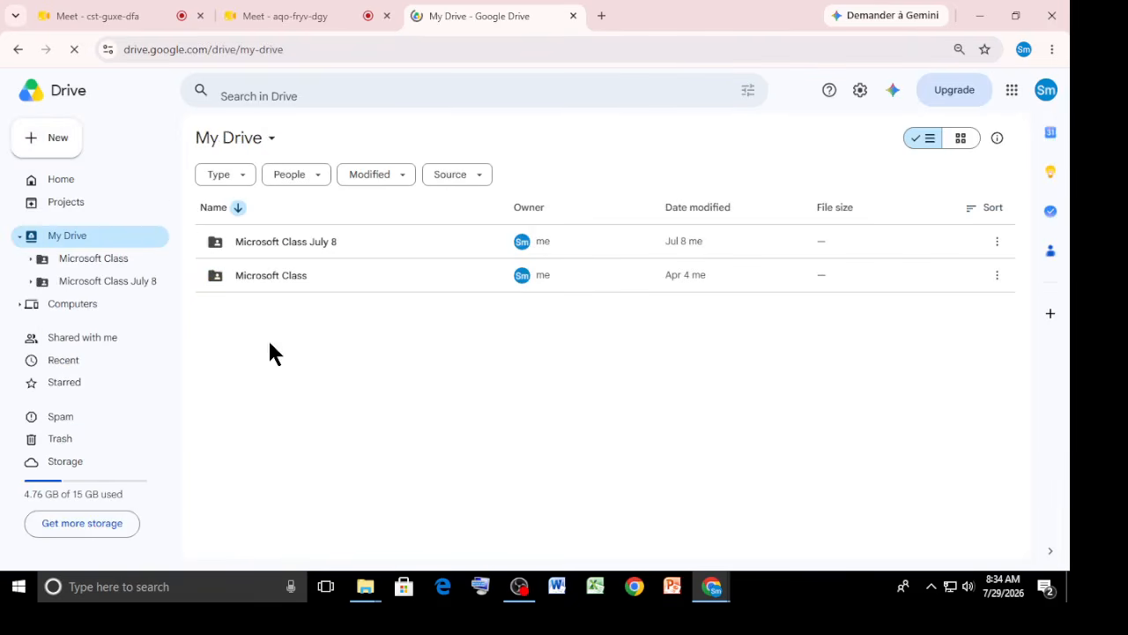
Create a folder named 12 in My Drive and upload the image file IMG_20180921_181110 (1).jpg into it.
right_click(270, 345)
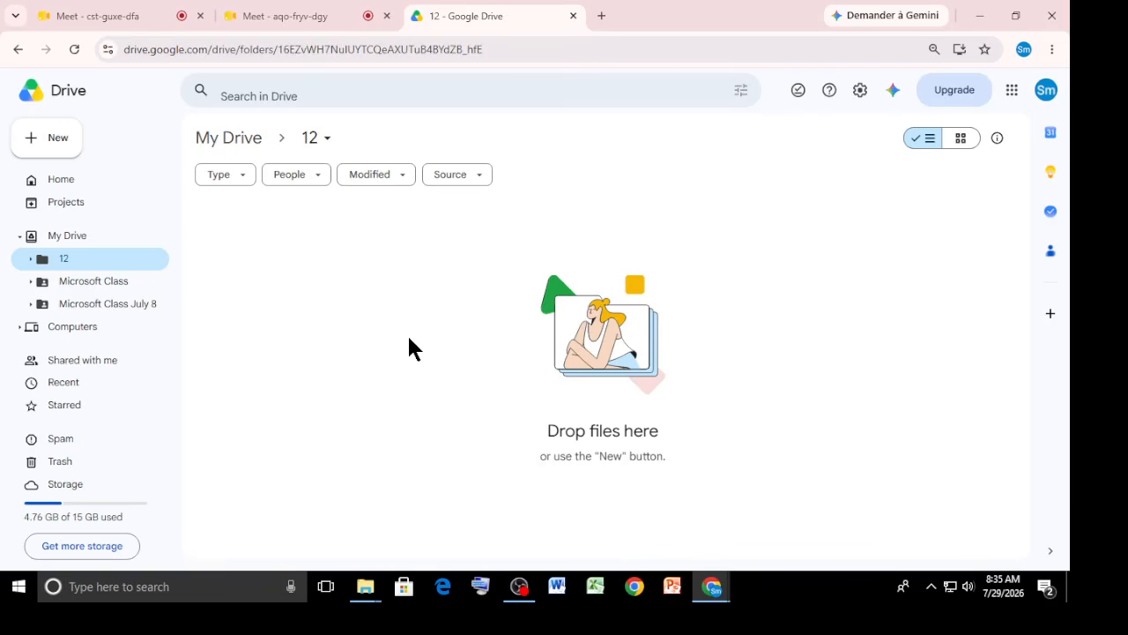
right_click(260, 254)
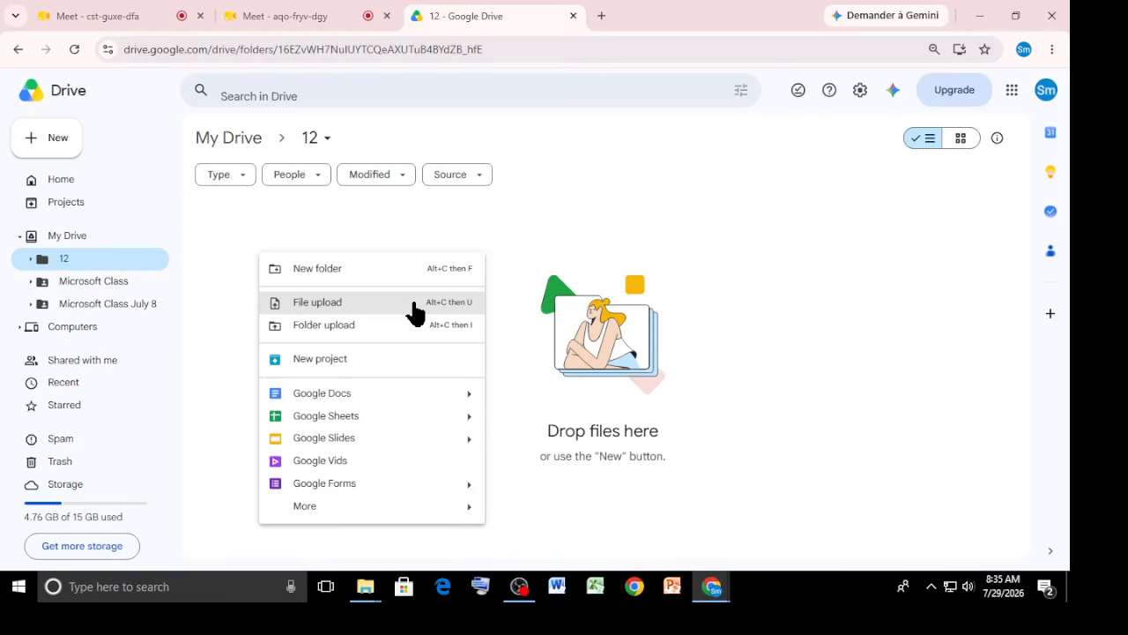
click(370, 302)
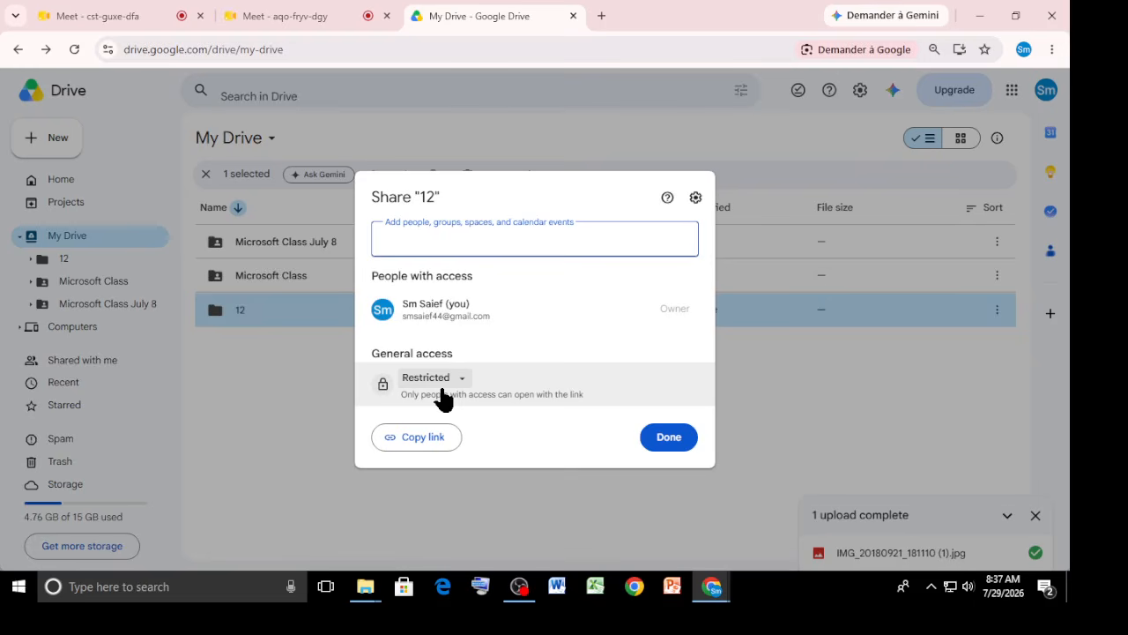
Set the 12 folder's general access to Anyone with the link as Viewer and copy its link.
click(458, 379)
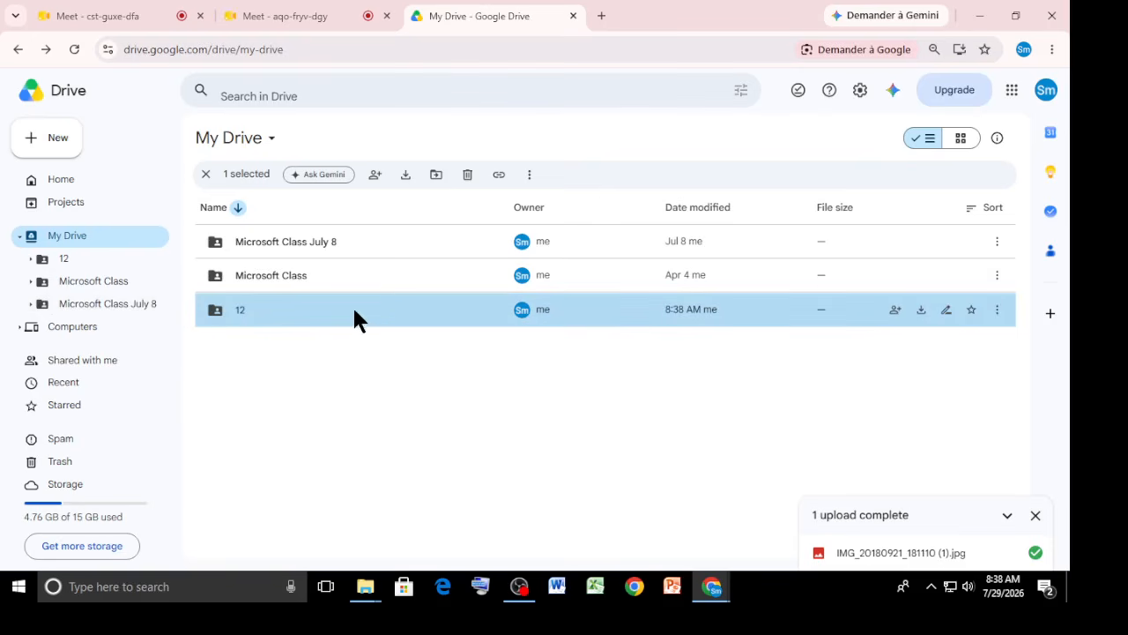
click(895, 312)
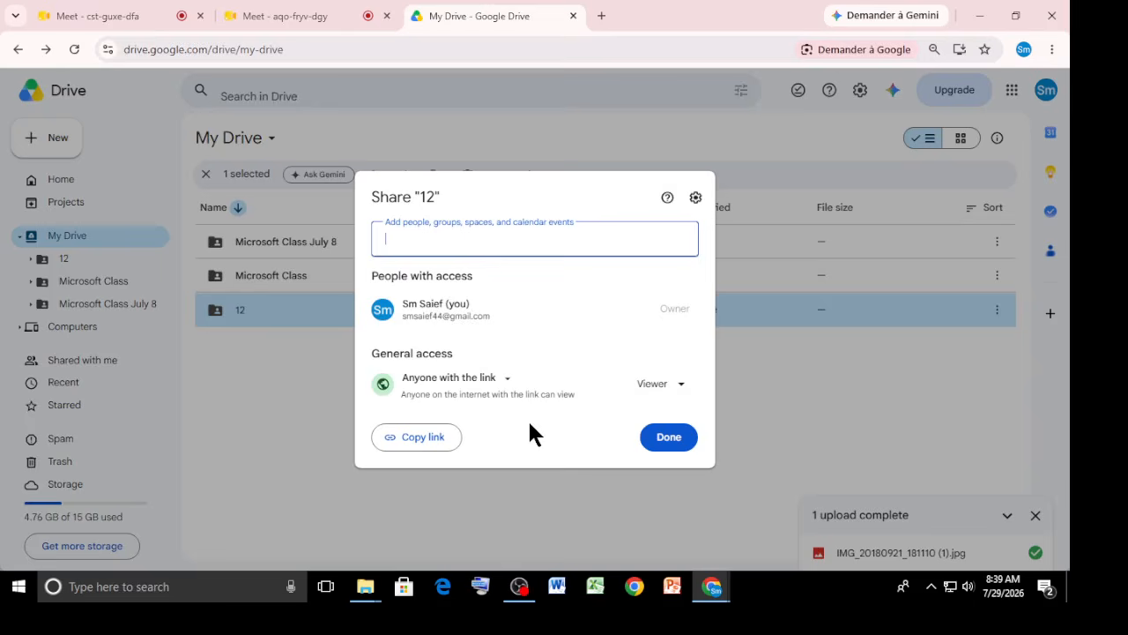
click(436, 443)
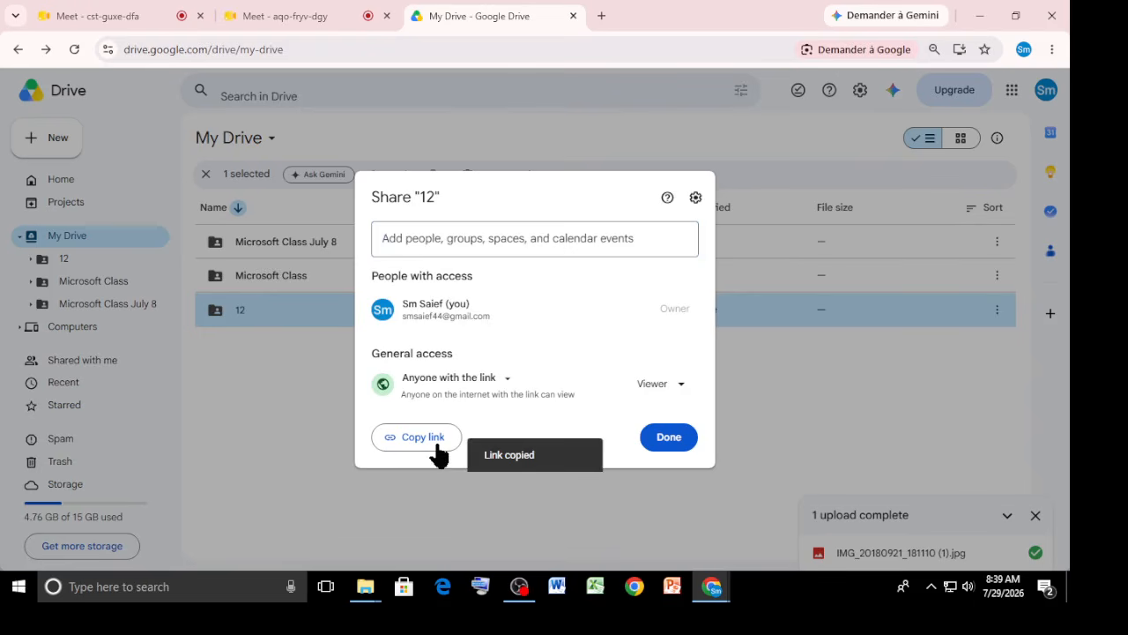
click(750, 382)
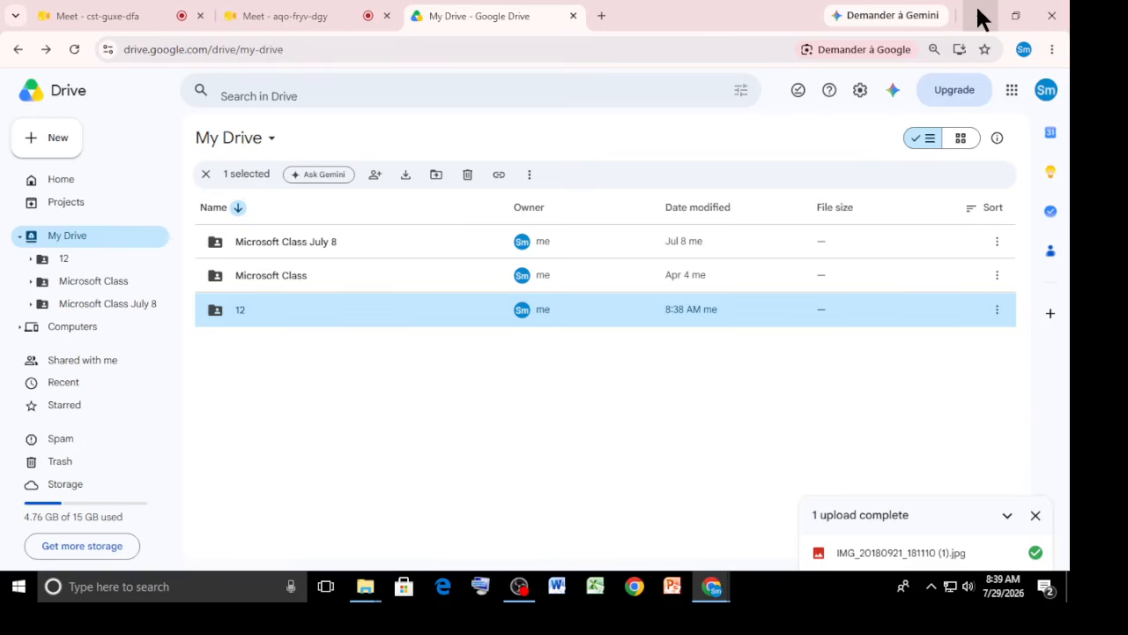
Turn on participants' microphones in the Meet calls' host controls and return to the 12 folder in Drive.
click(298, 16)
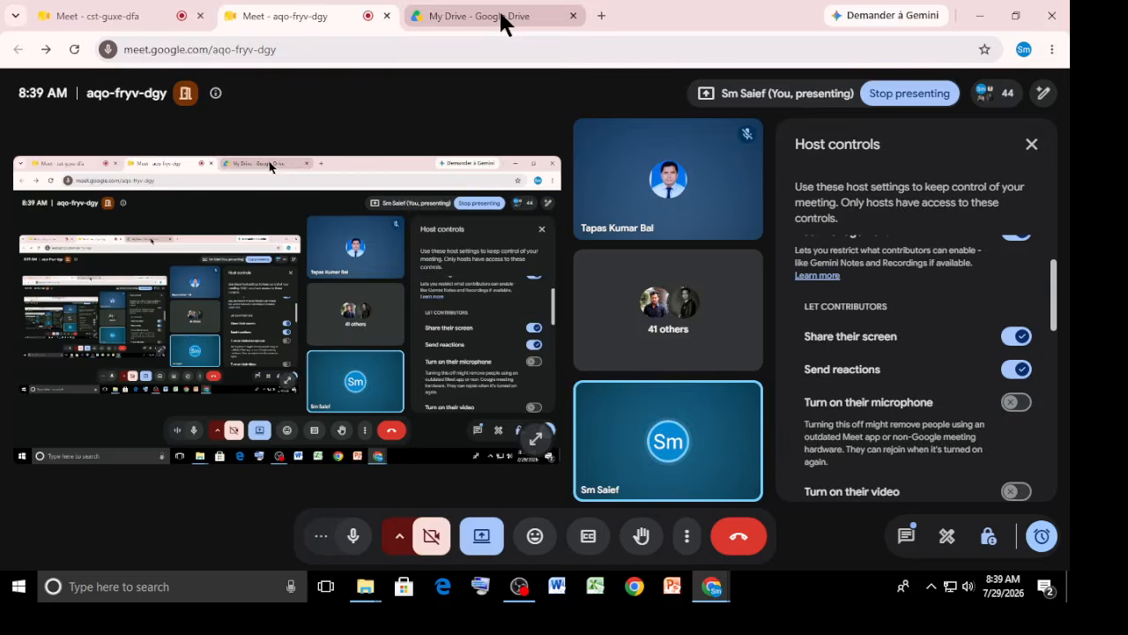
key(ctrl+shift+Tab)
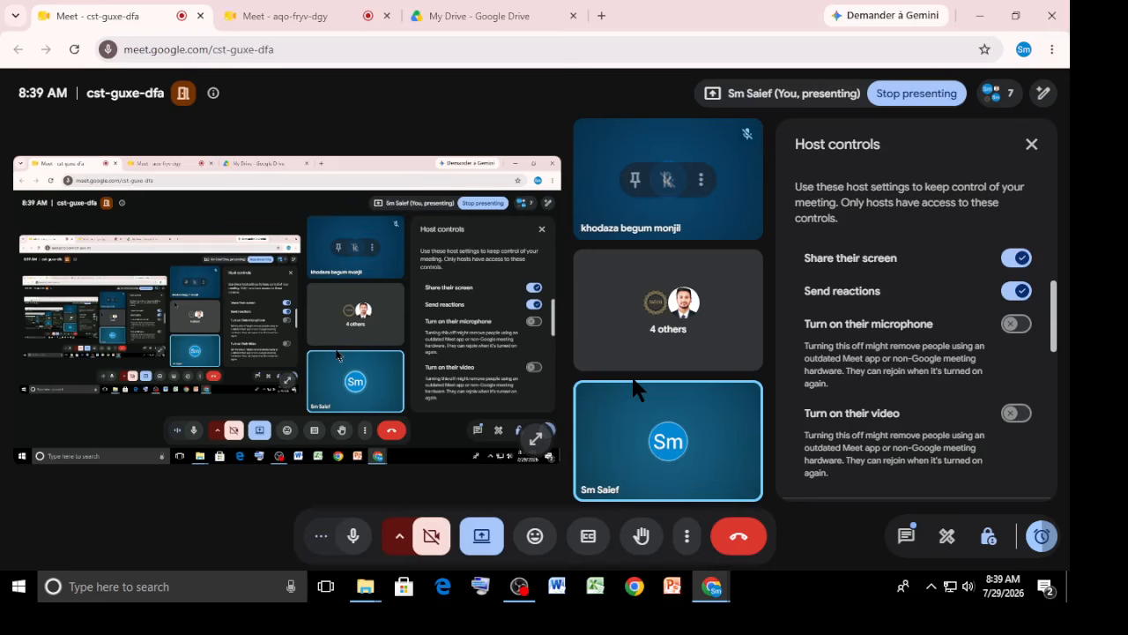
click(1017, 324)
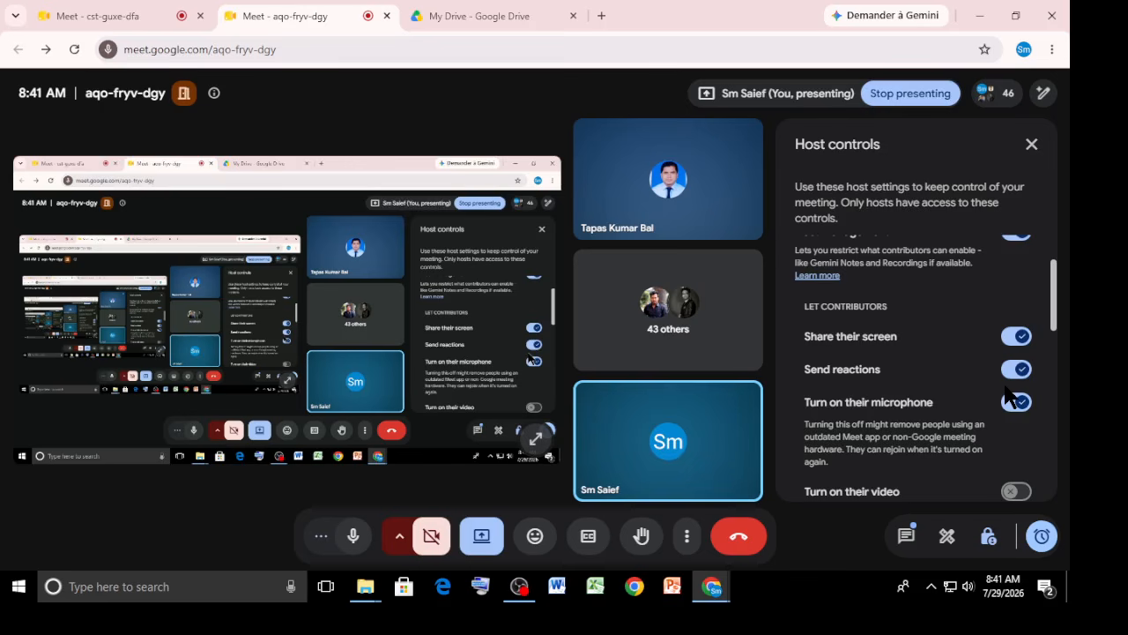
key(ctrl+Tab)
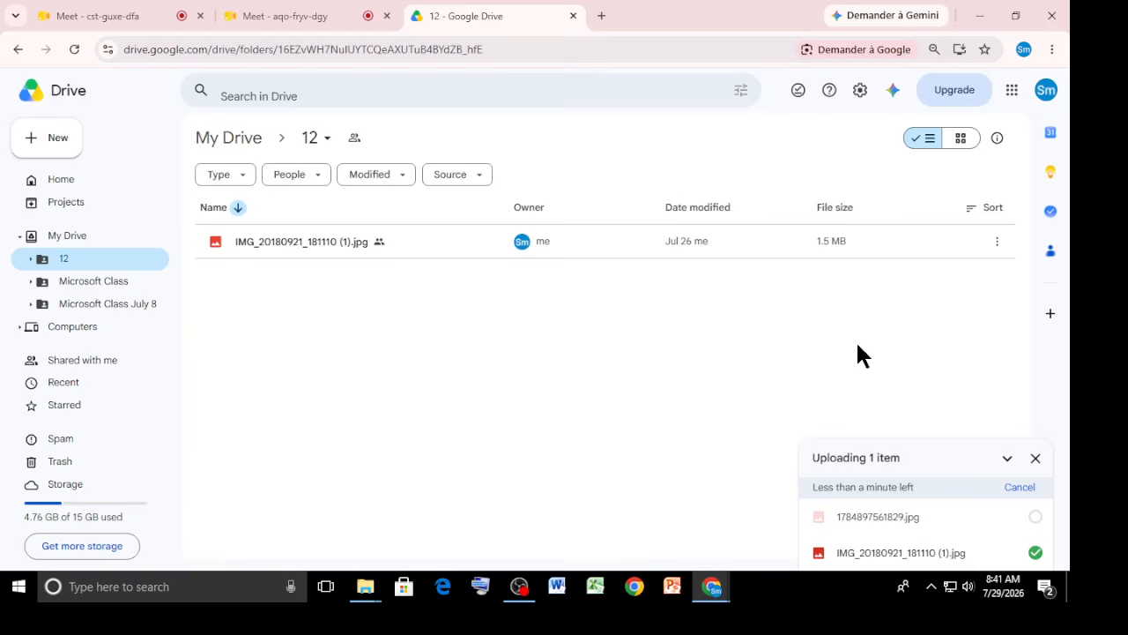